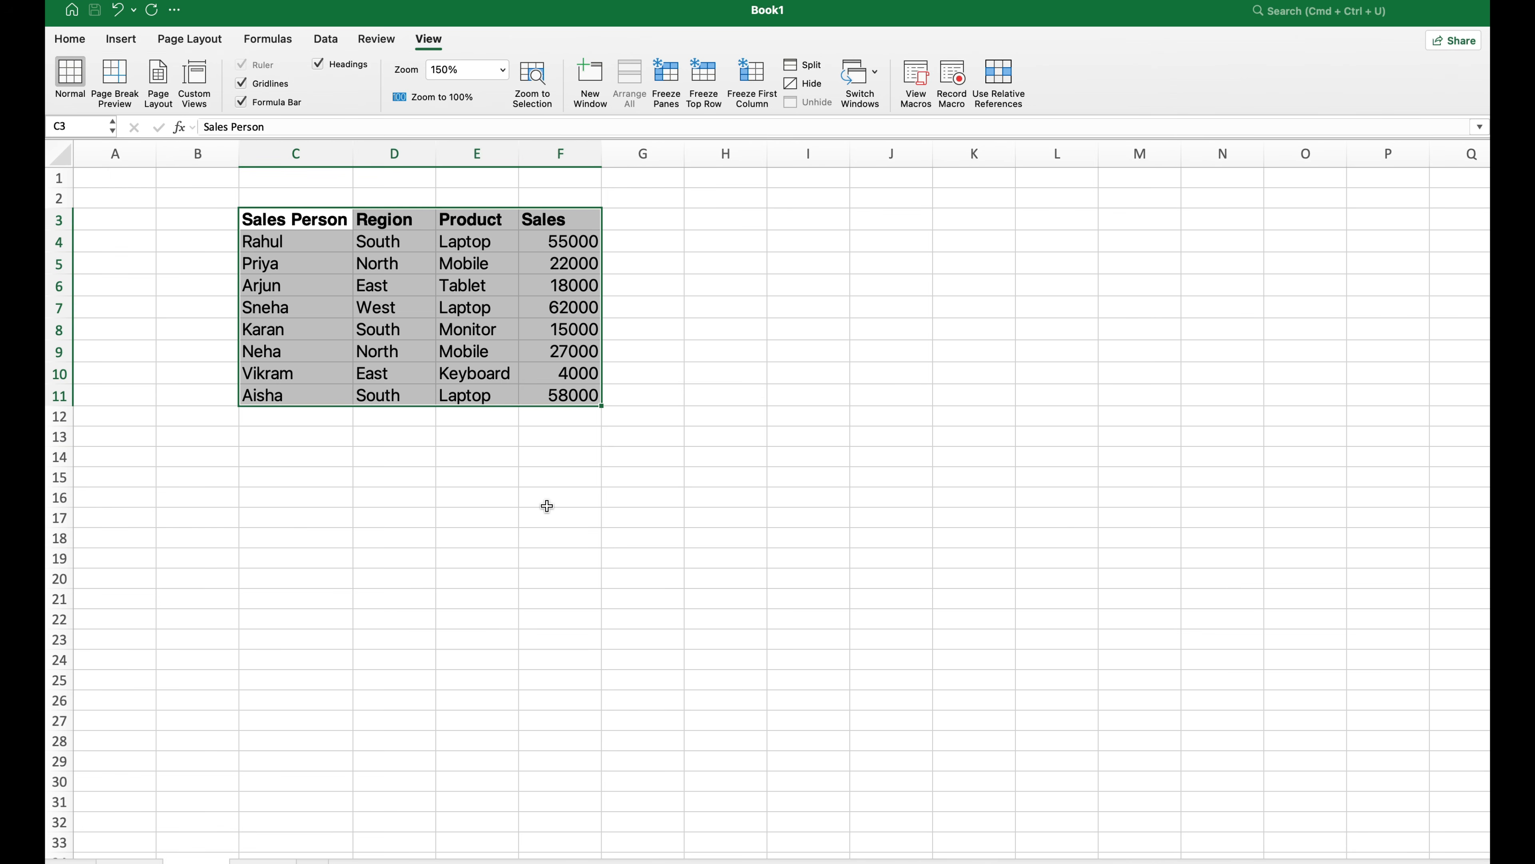
Step: Create a pivot table on a new worksheet from the sales data in Sheet1 range C3:F11
{"action": "left_click", "coordinate": [445, 484]}
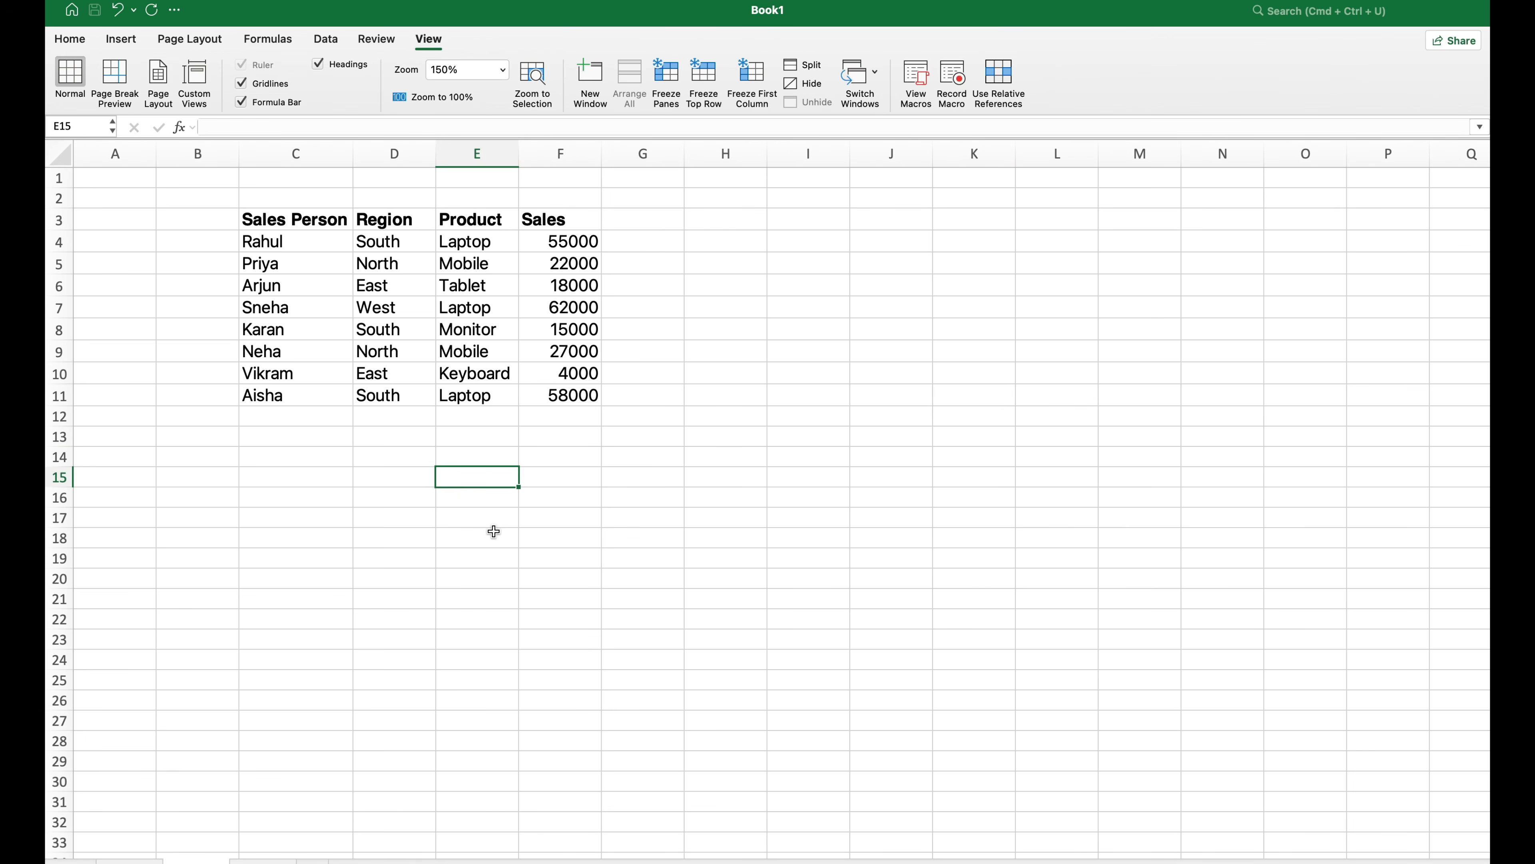
{"action": "left_click", "coordinate": [287, 220]}
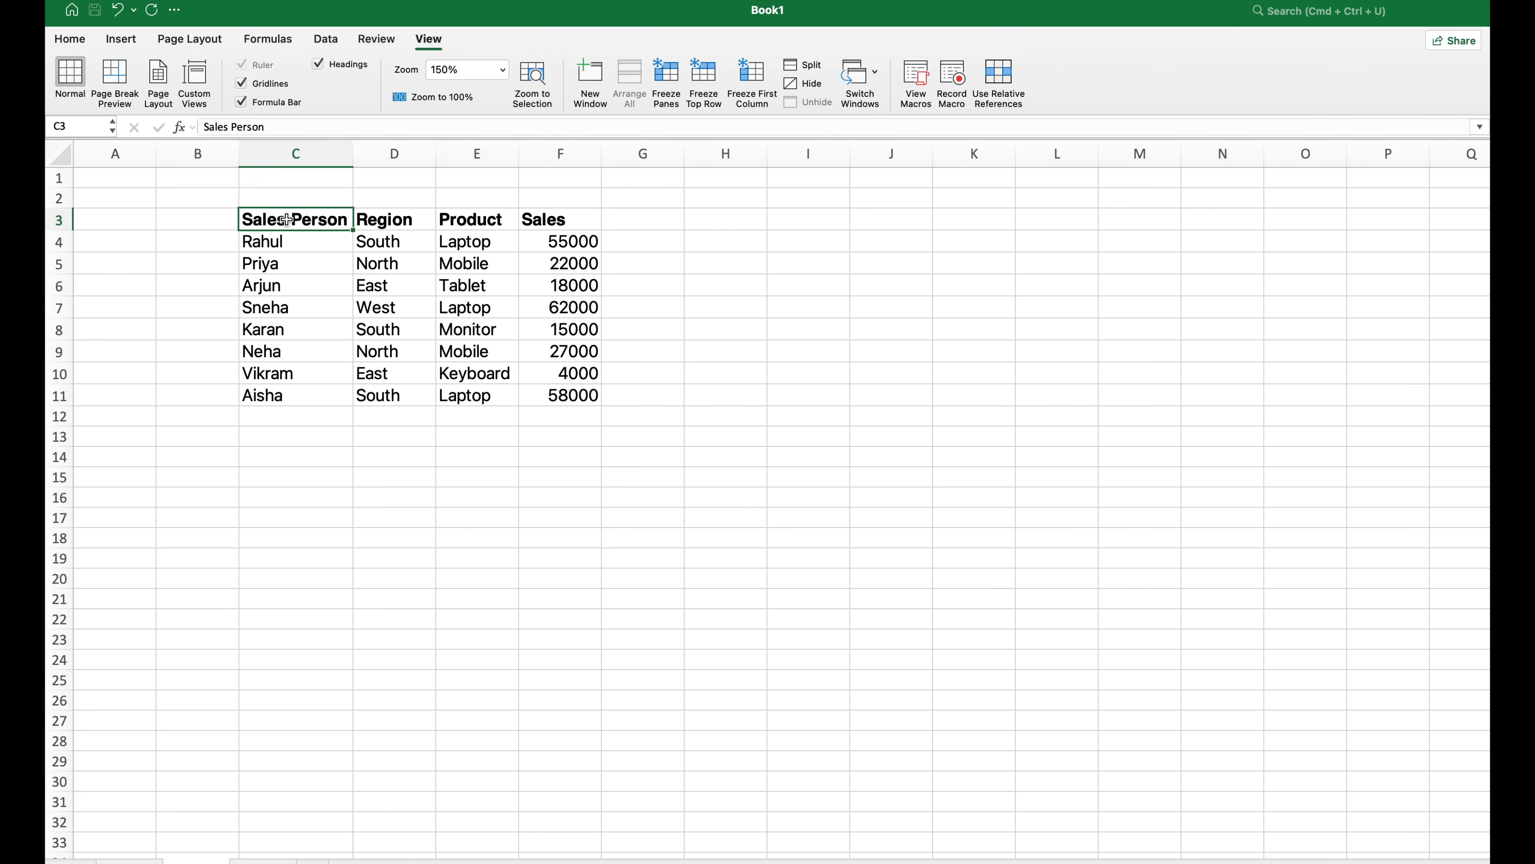
{"action": "key", "text": "super+shift+Right"}
{"action": "key", "text": "super+shift+Down"}
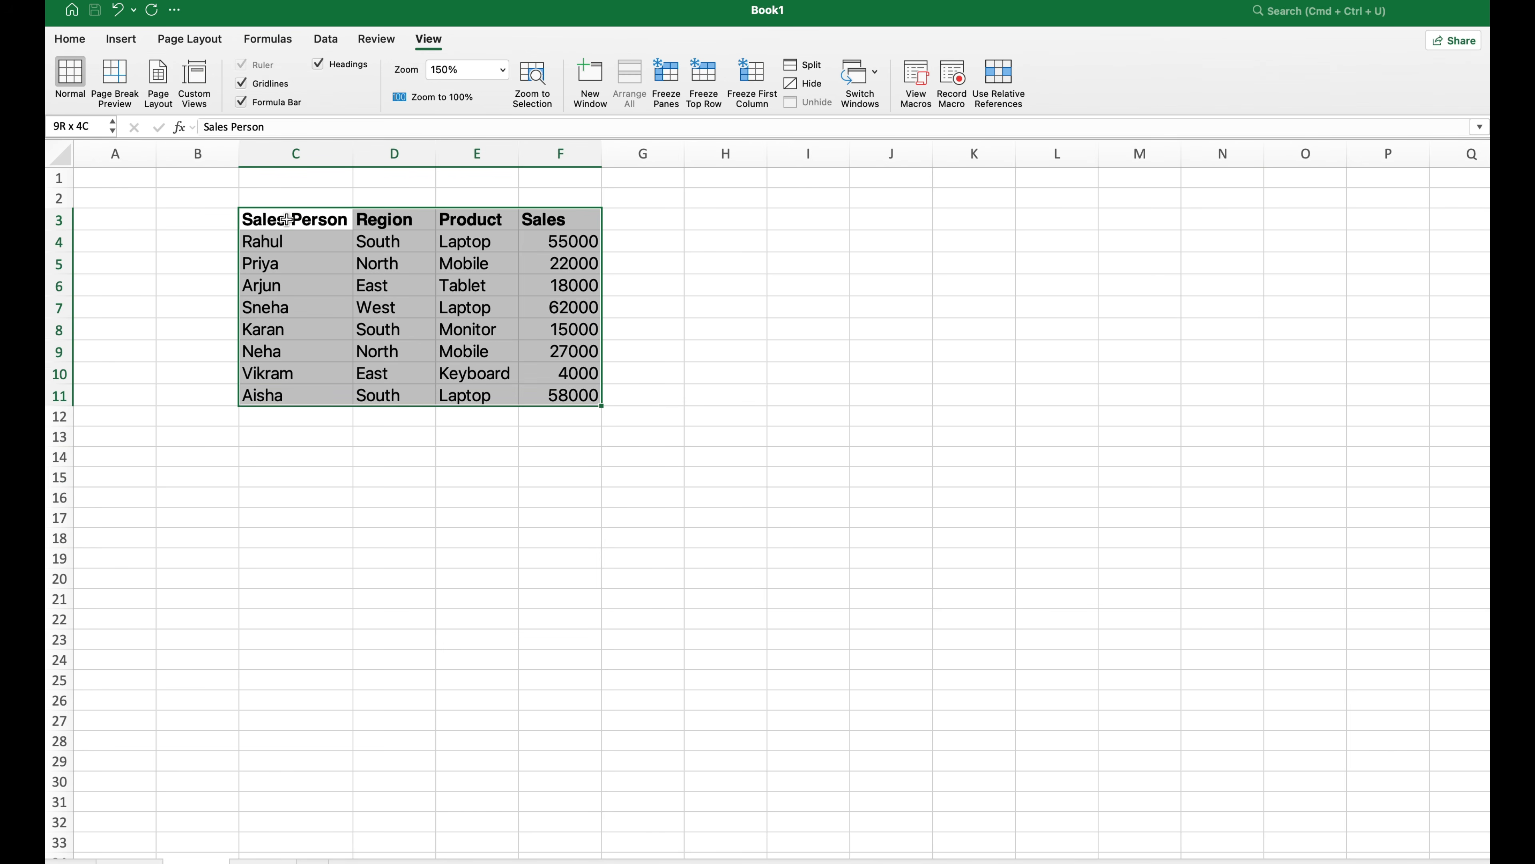
{"action": "left_click", "coordinate": [124, 42]}
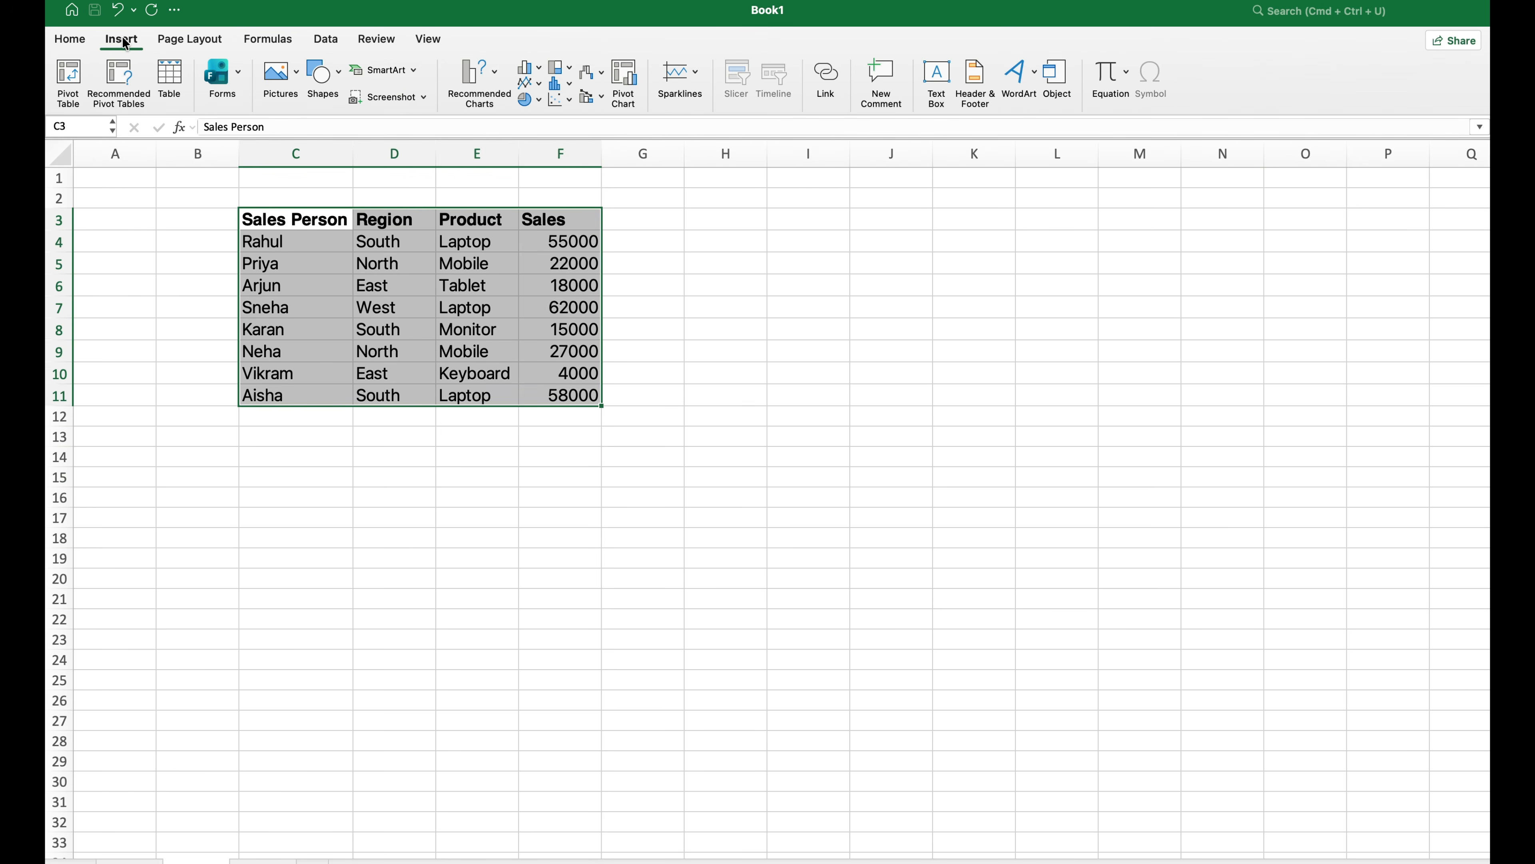
{"action": "left_click", "coordinate": [77, 87]}
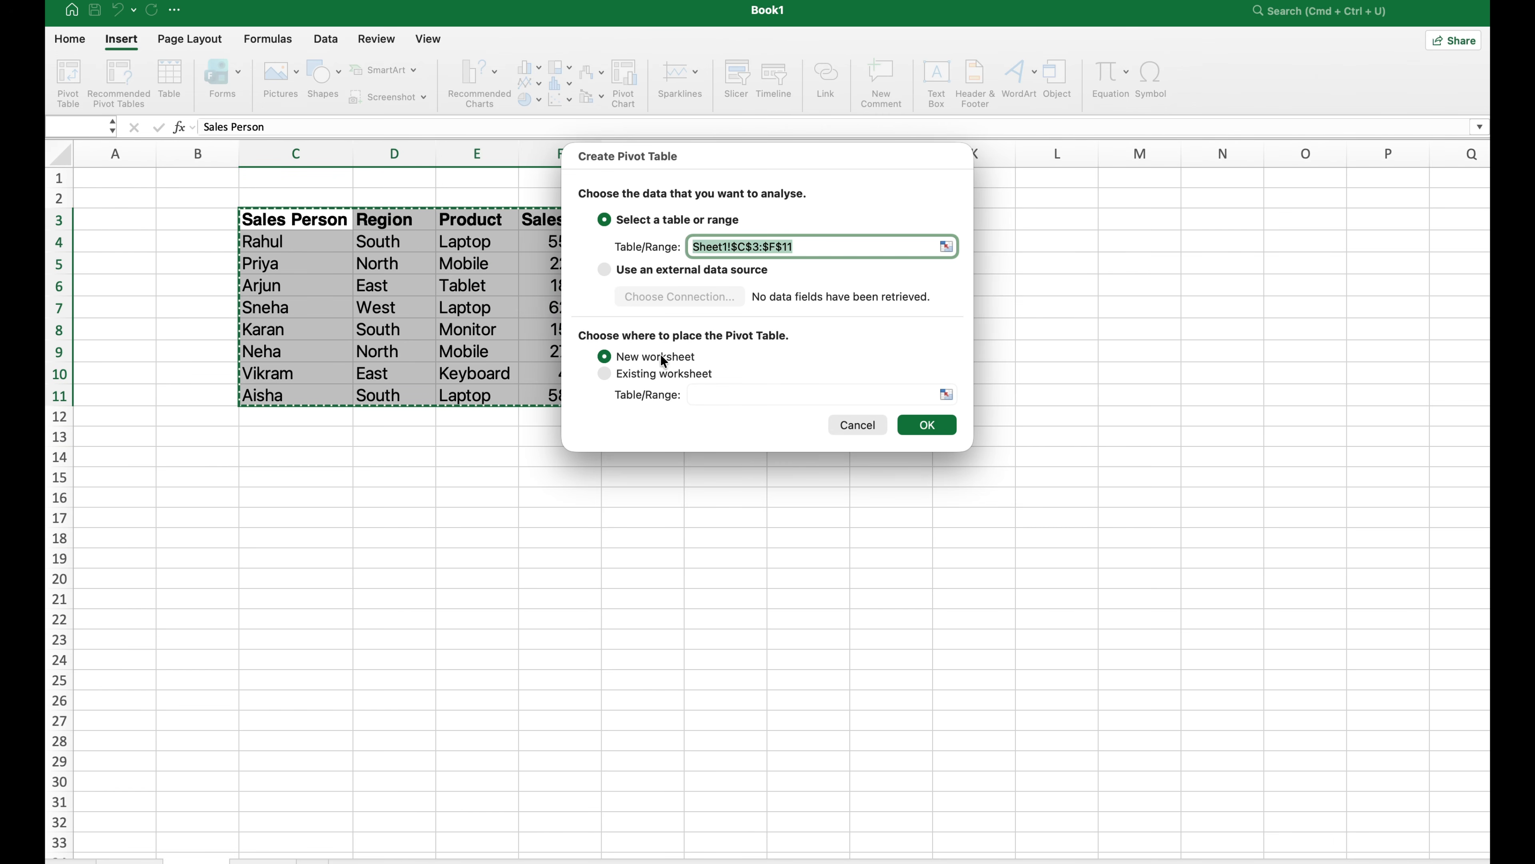
{"action": "left_click", "coordinate": [924, 426]}
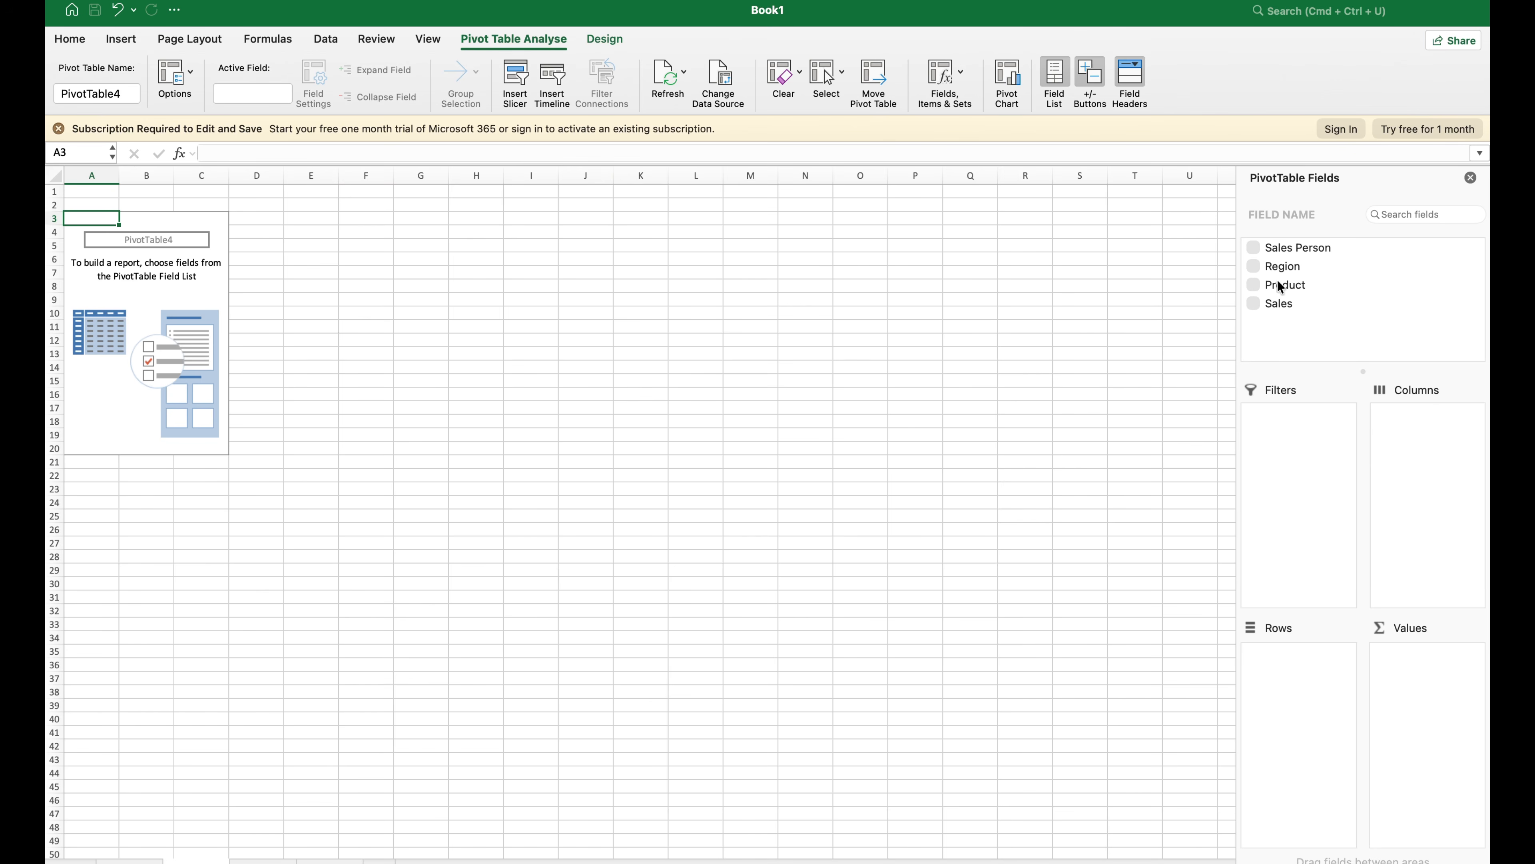
Step: Set up the pivot table with Region as rows and the sum of Sales as values
{"action": "left_click", "coordinate": [1253, 266]}
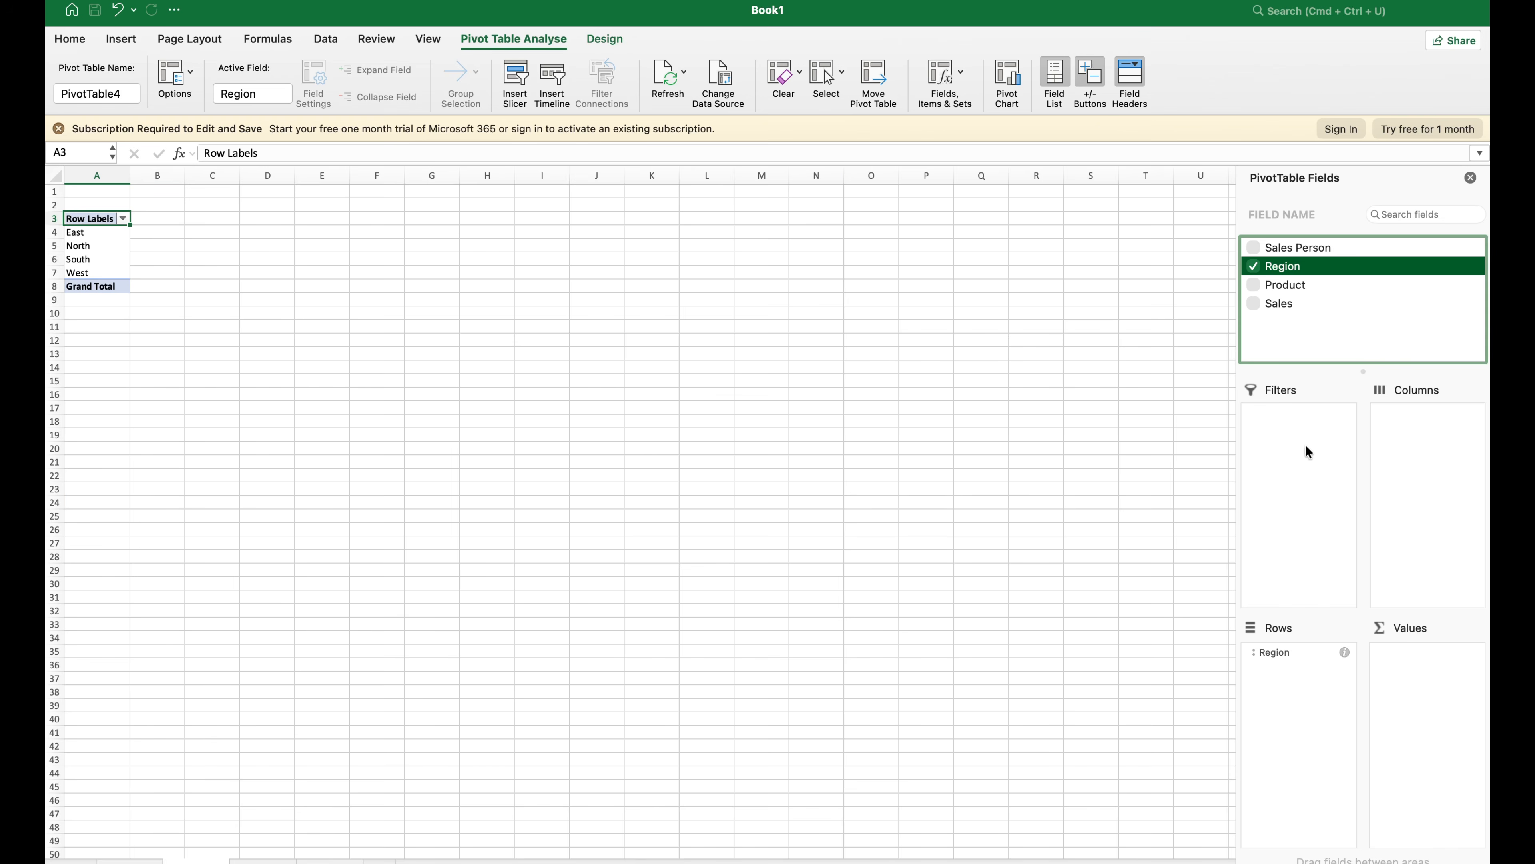
{"action": "left_click", "coordinate": [1255, 304]}
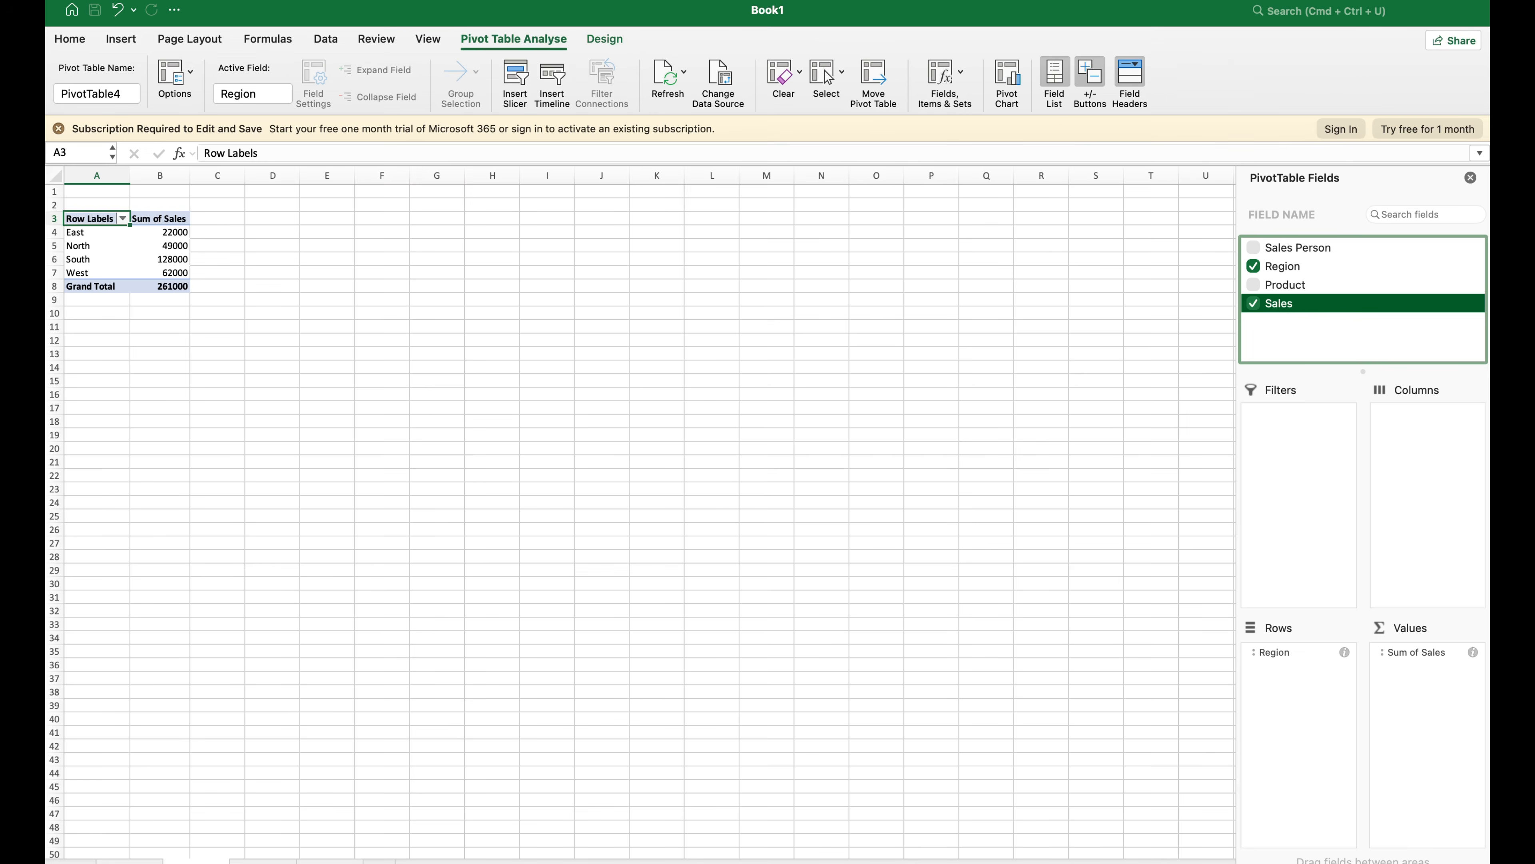
{"action": "left_click_drag", "start_coordinate": [1340, 863], "coordinate": [1361, 863]}
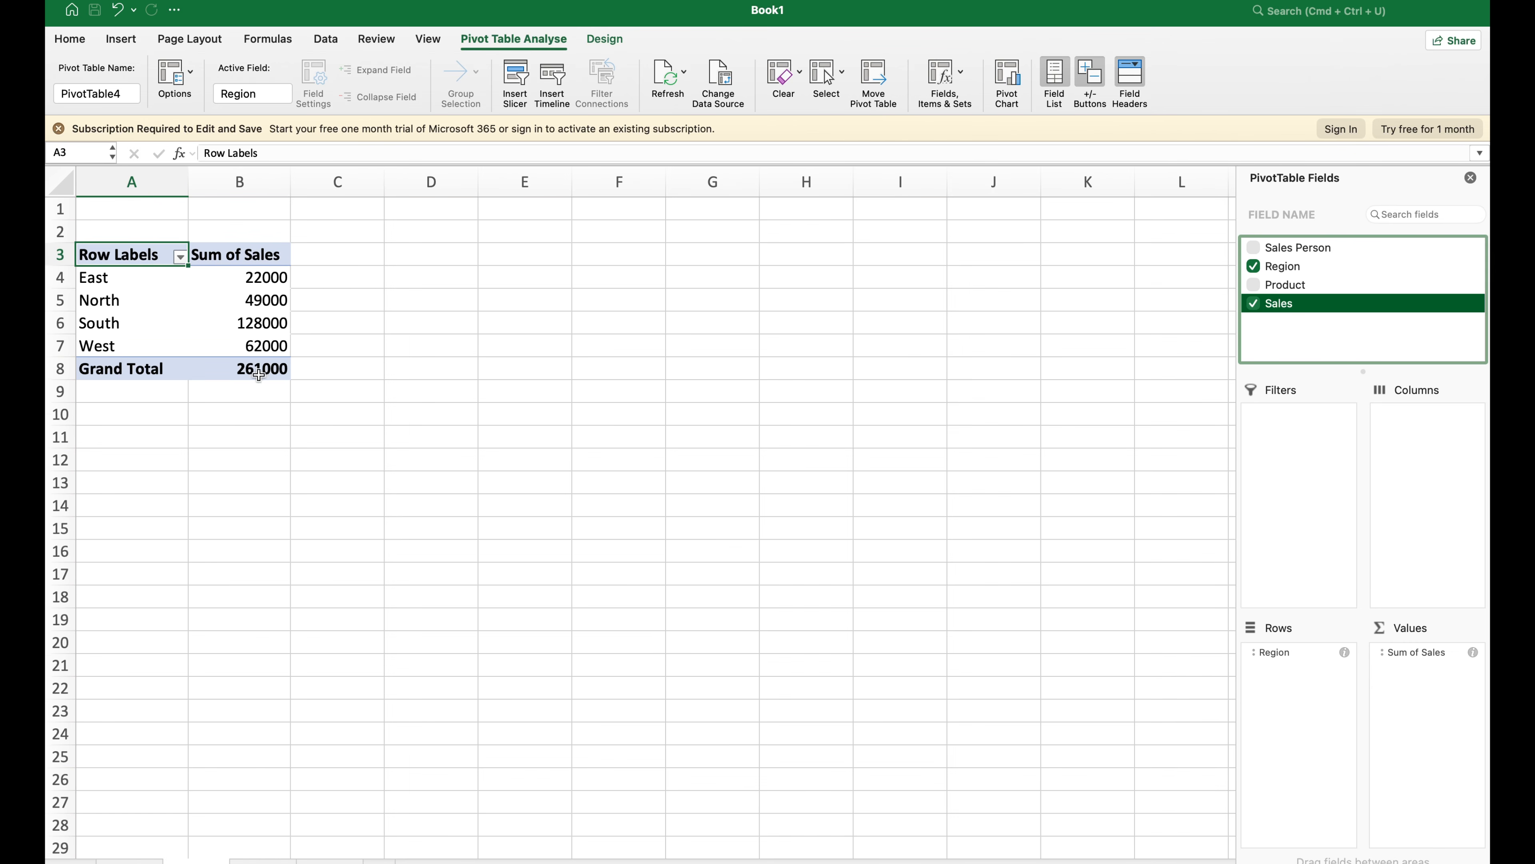
Step: Apply the comma number format to the pivot table's Sum of Sales column B
{"action": "left_click", "coordinate": [142, 278]}
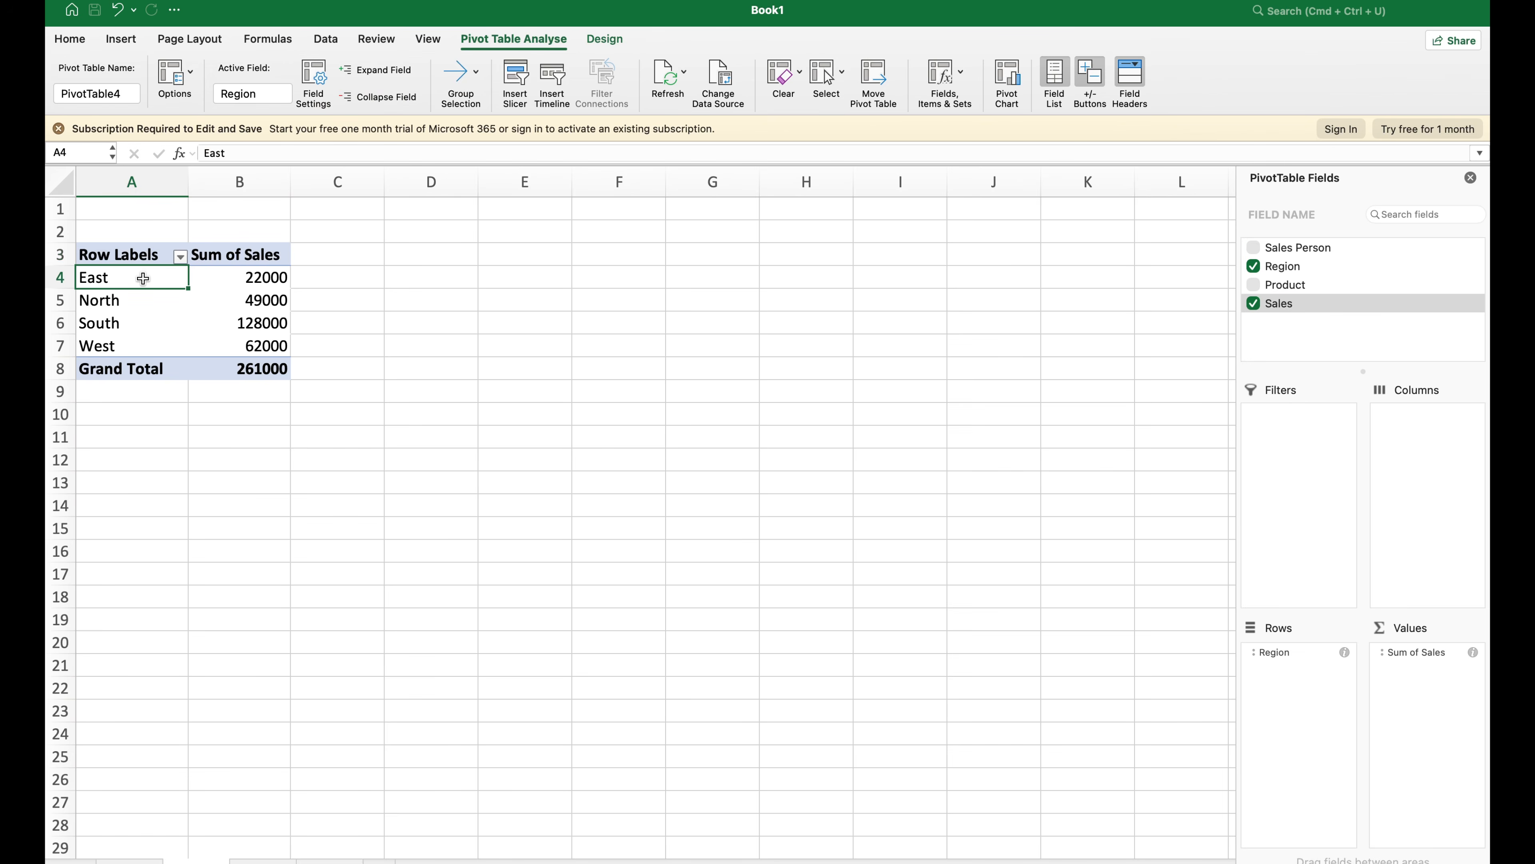
{"action": "left_click", "coordinate": [252, 185]}
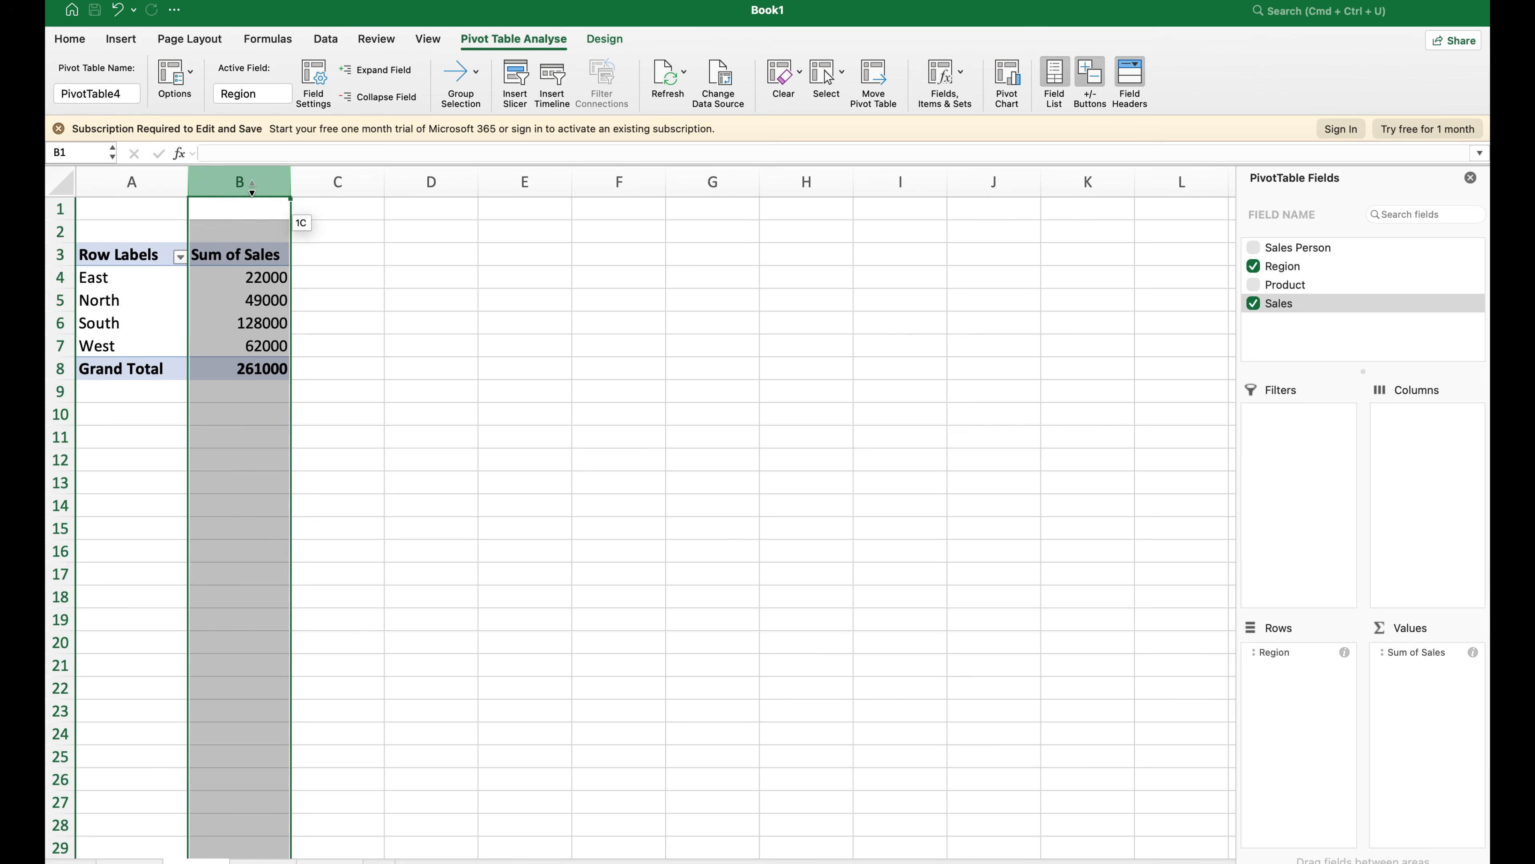
{"action": "left_click", "coordinate": [69, 38]}
{"action": "left_click", "coordinate": [718, 97]}
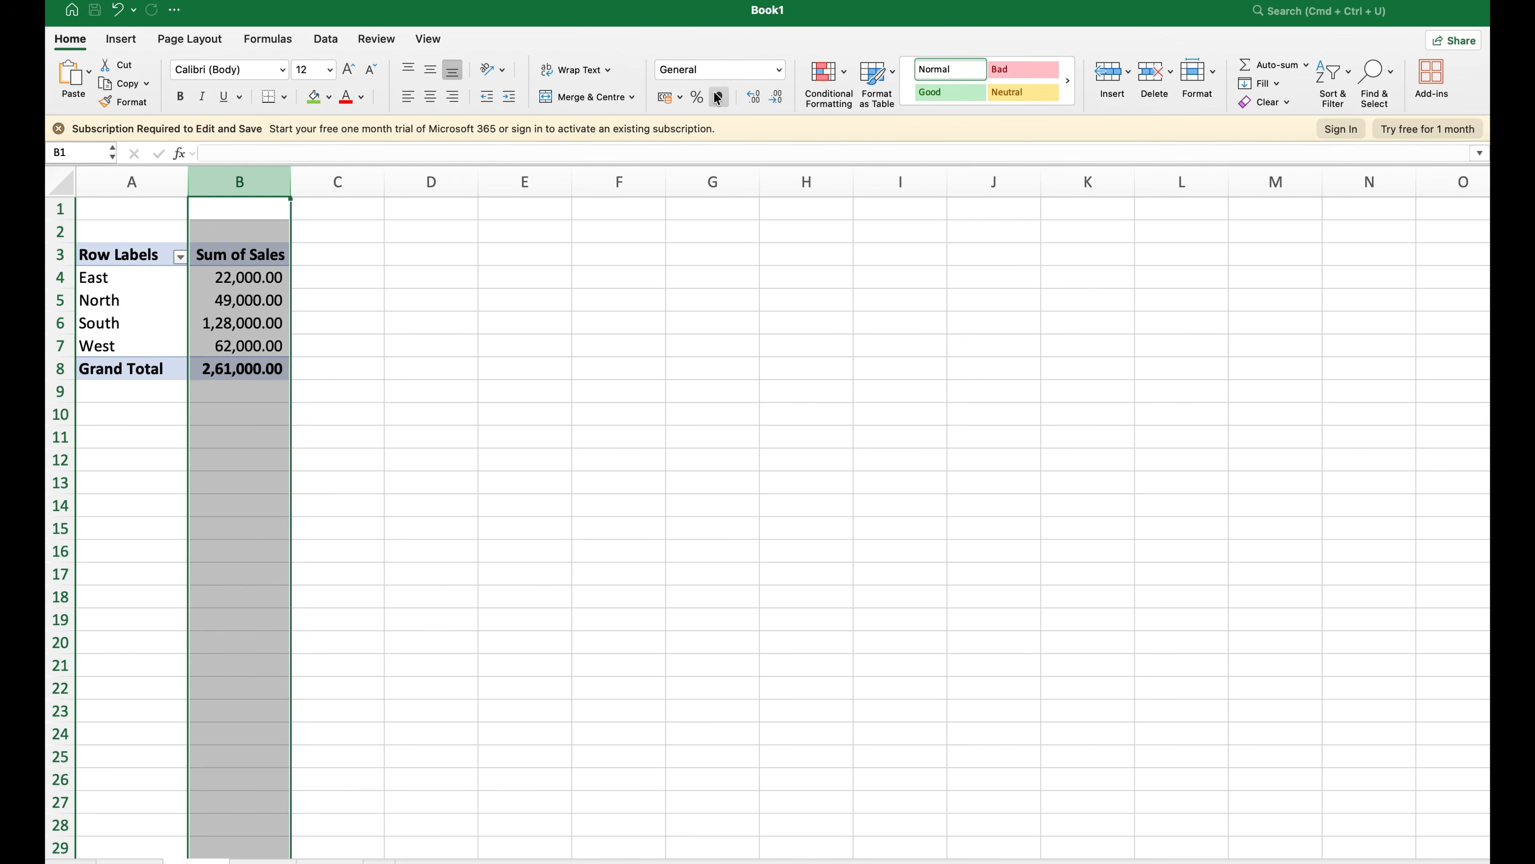
{"action": "left_click", "coordinate": [268, 309]}
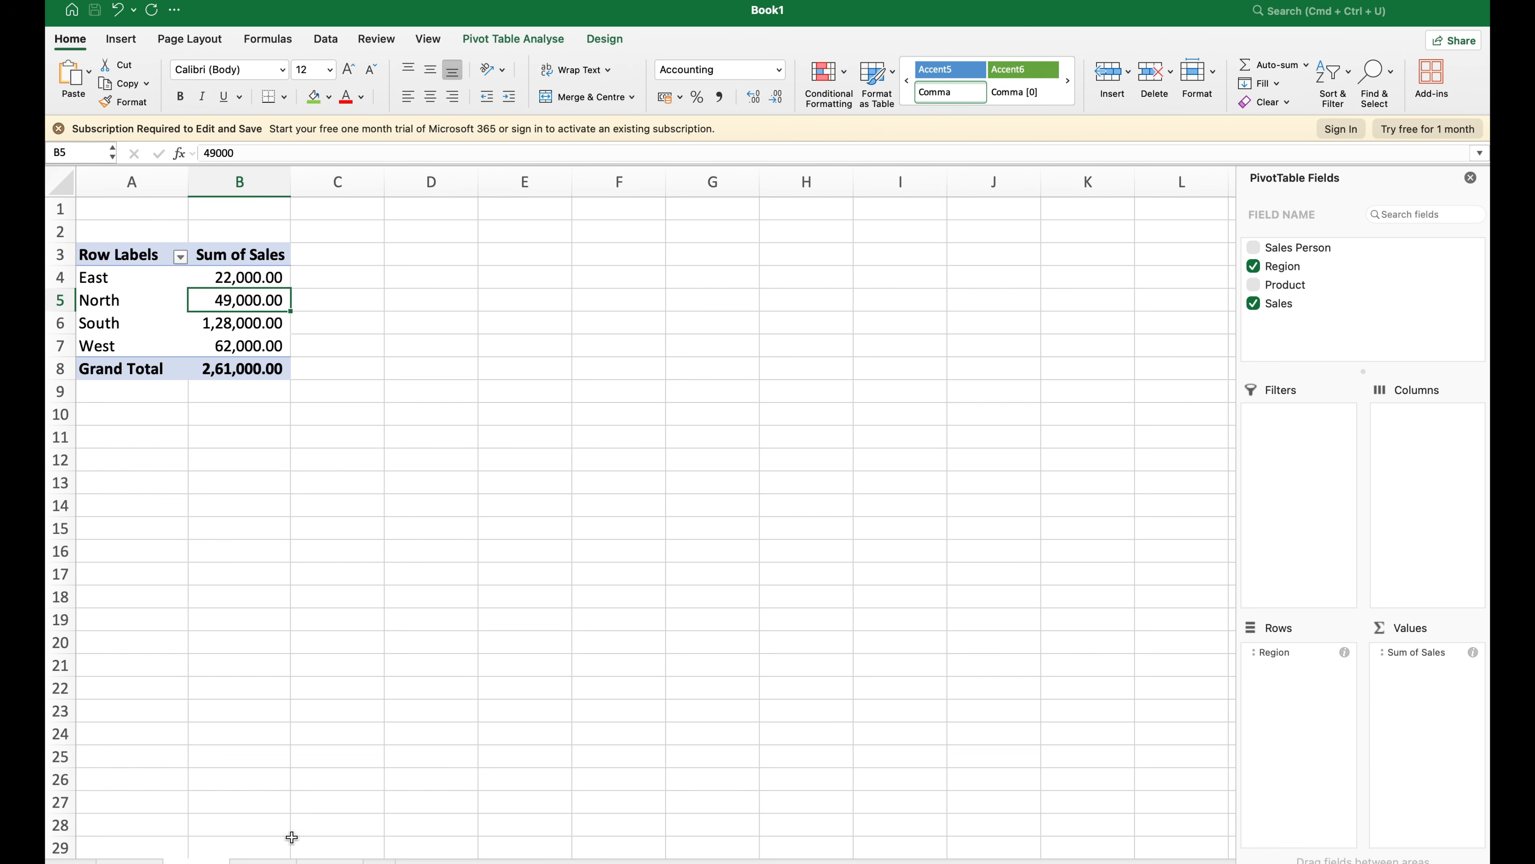
Step: Return to the source data sheet and create a second pivot table from C3:F11 on the existing worksheet at cell J6
{"action": "left_click", "coordinate": [264, 859]}
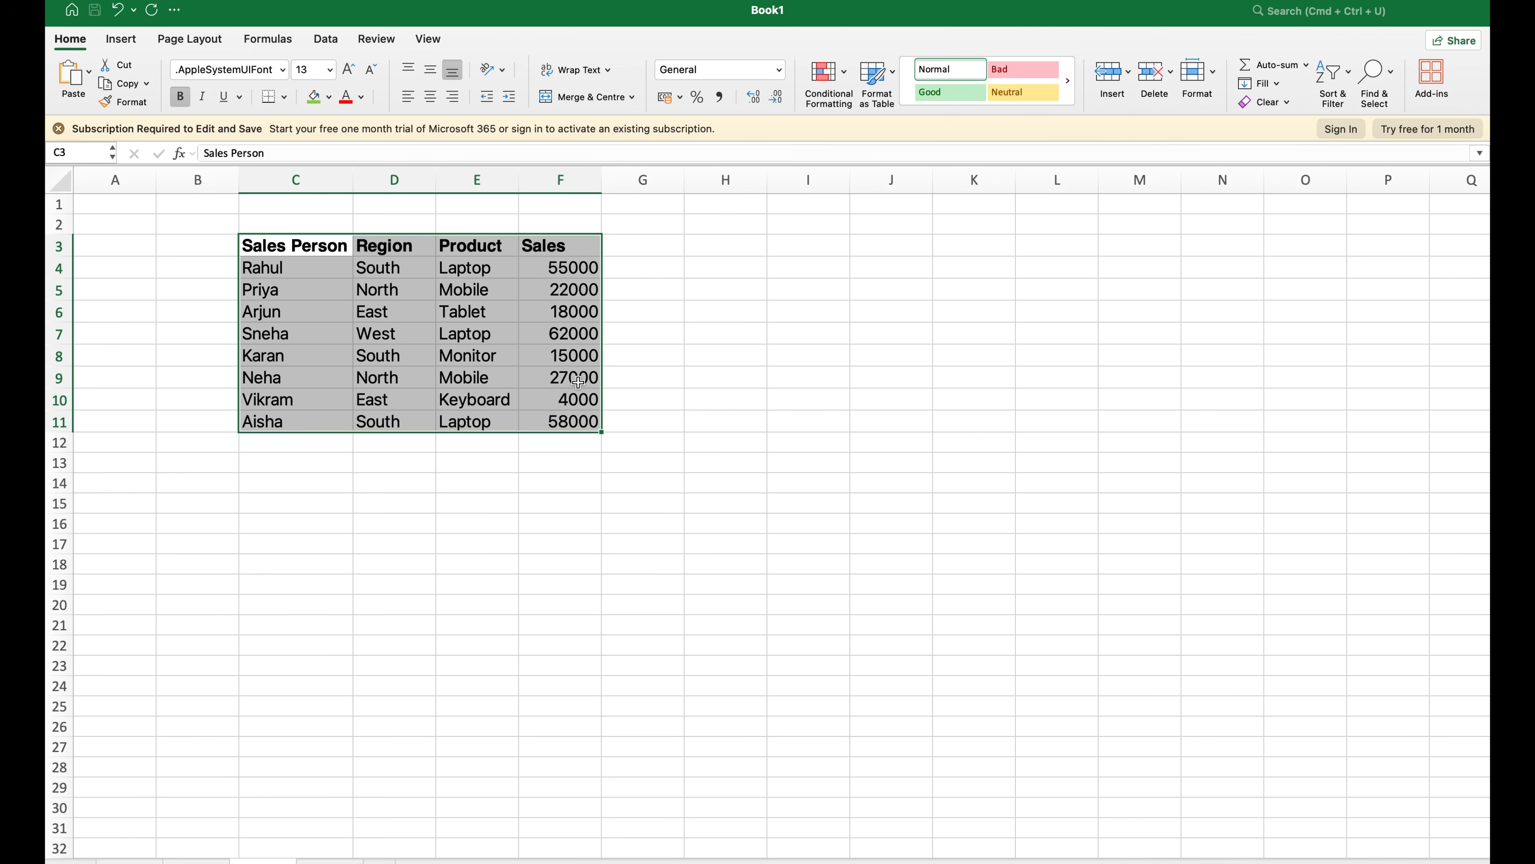
{"action": "left_click", "coordinate": [121, 38]}
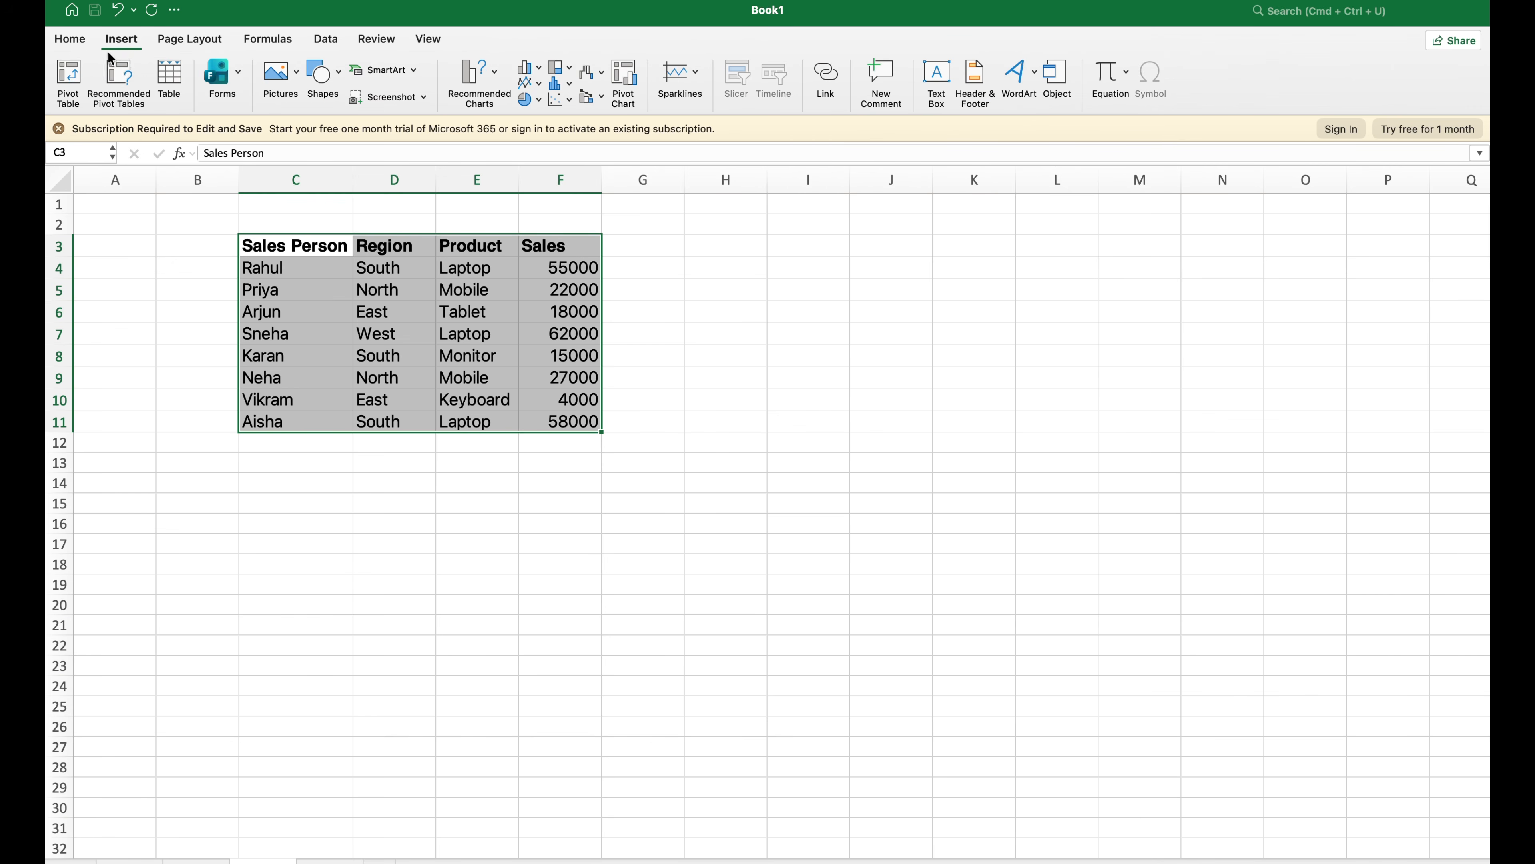
{"action": "left_click", "coordinate": [68, 75]}
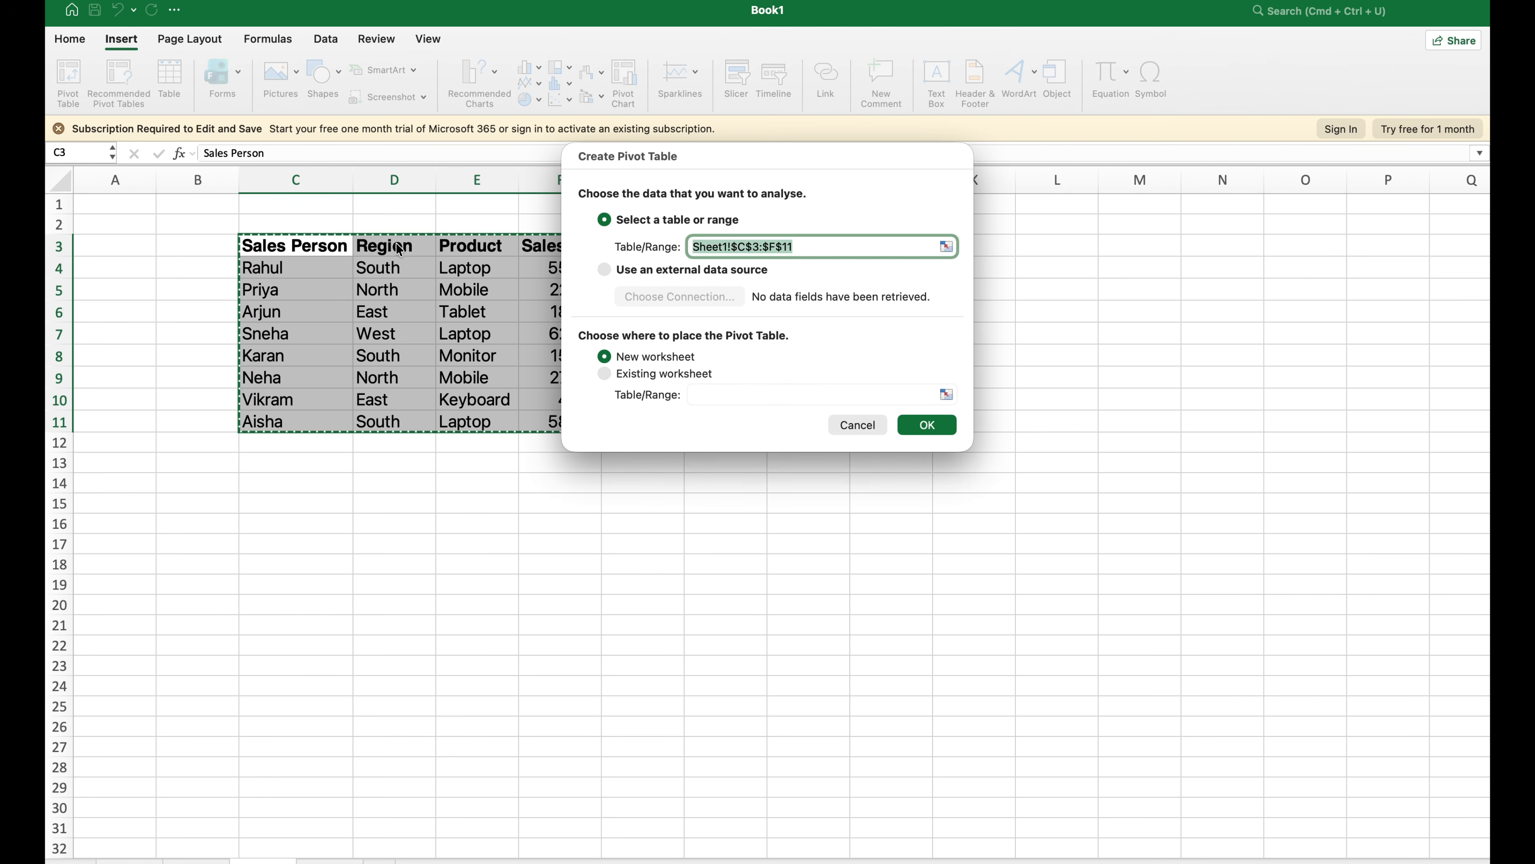
{"action": "left_click", "coordinate": [603, 373]}
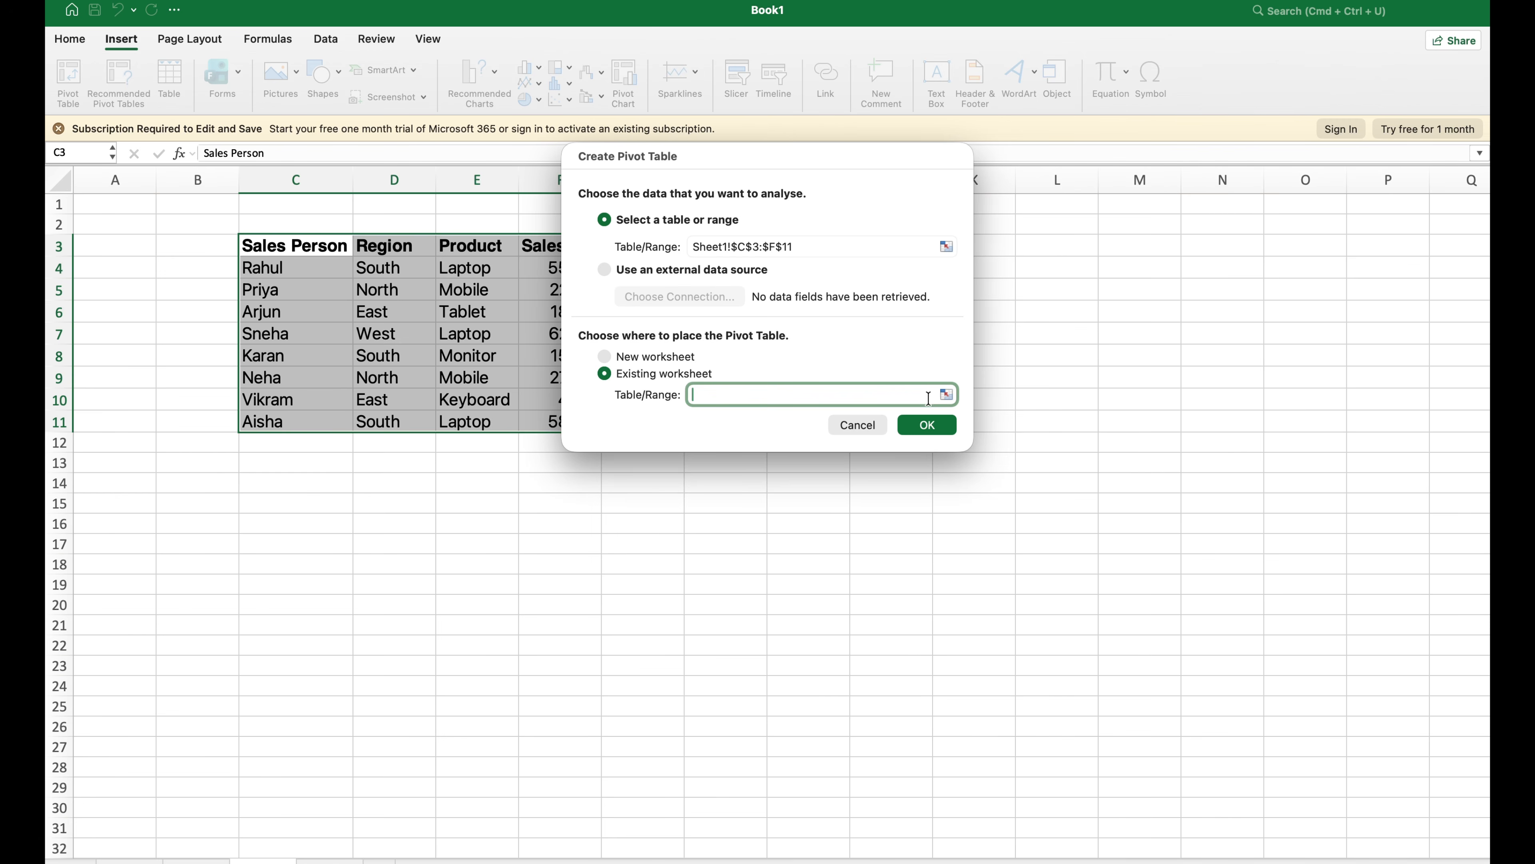
{"action": "left_click", "coordinate": [945, 394]}
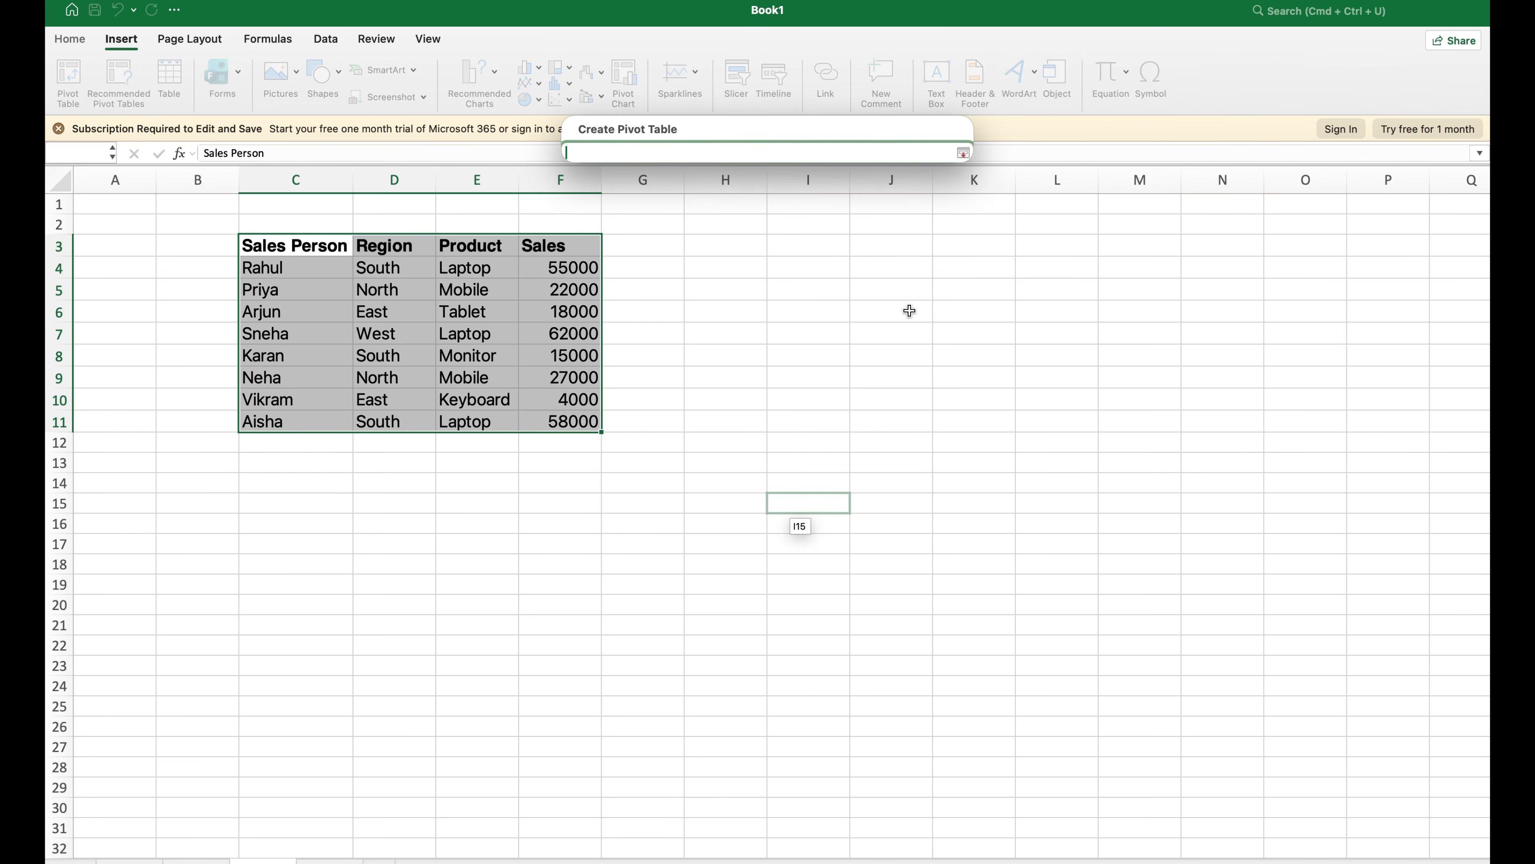
{"action": "left_click", "coordinate": [896, 315]}
{"action": "key", "text": "Return"}
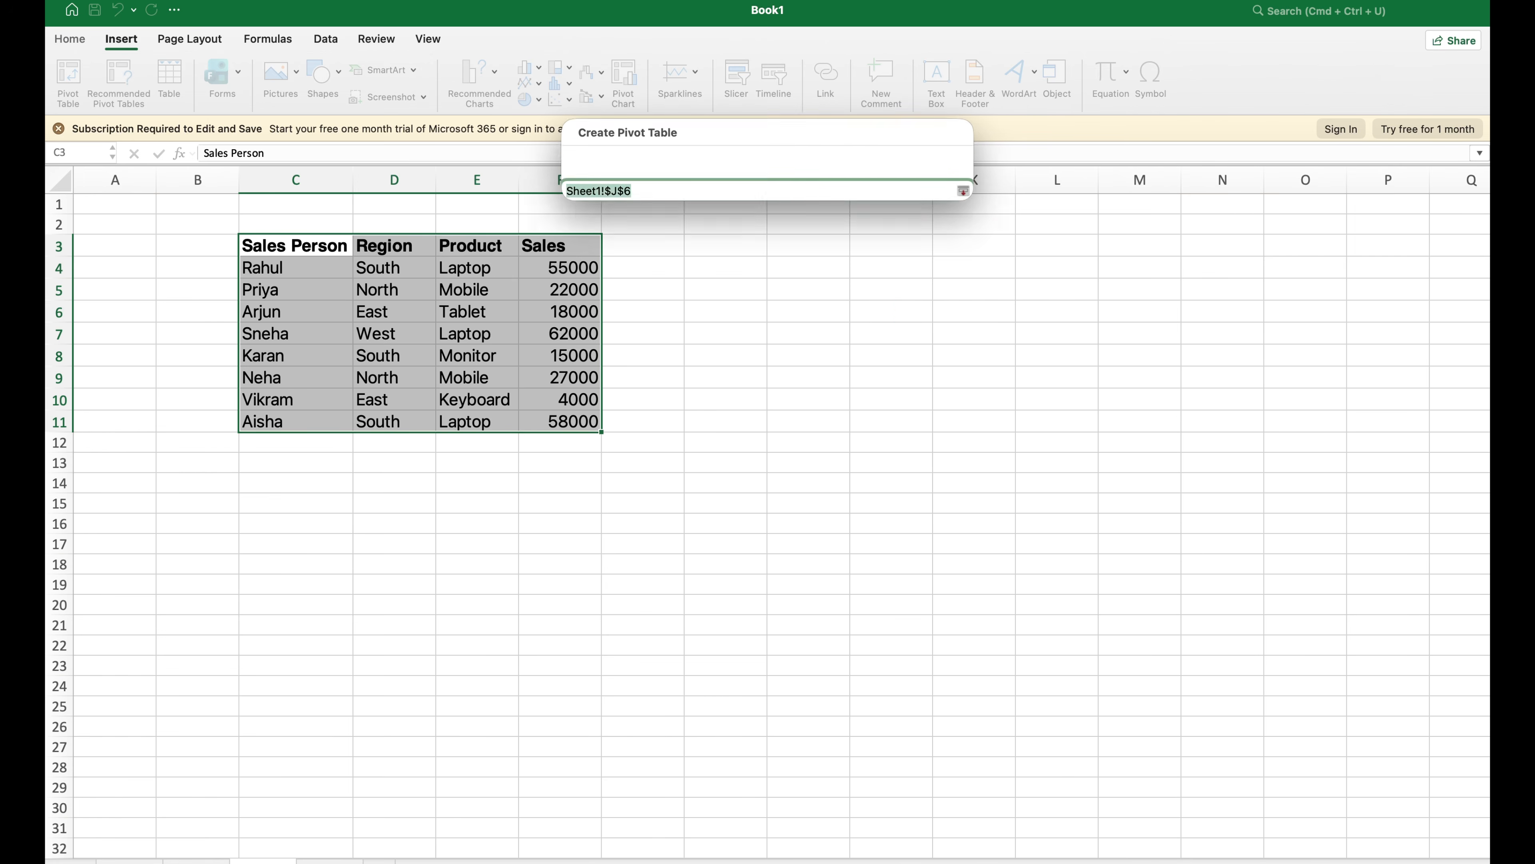
{"action": "left_click", "coordinate": [925, 425]}
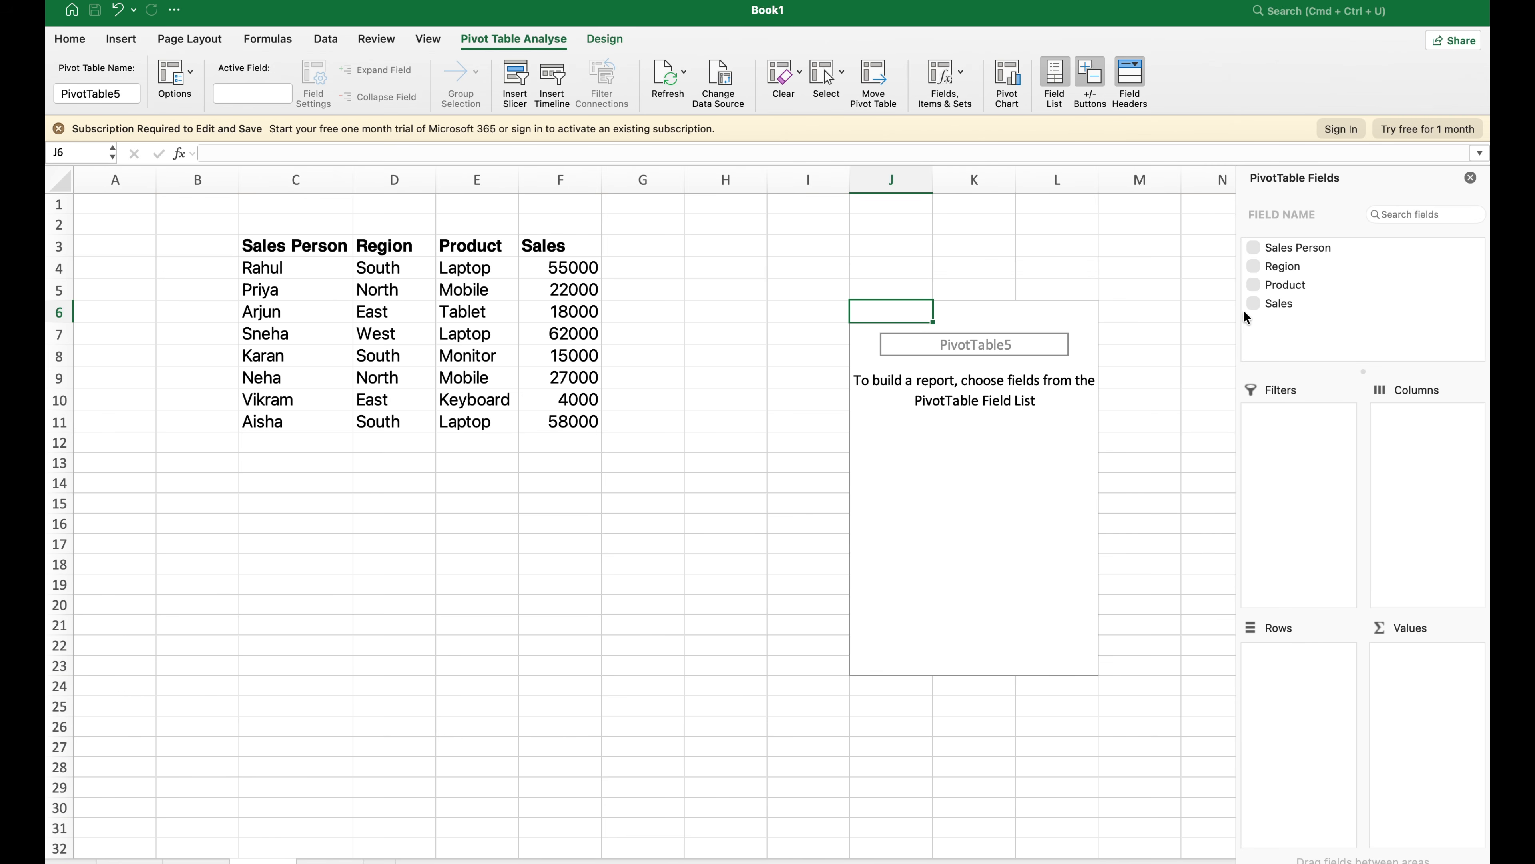
Step: Go back to the first pivot table's sheet and replace Region with Product as the row field
{"action": "left_click", "coordinate": [194, 861]}
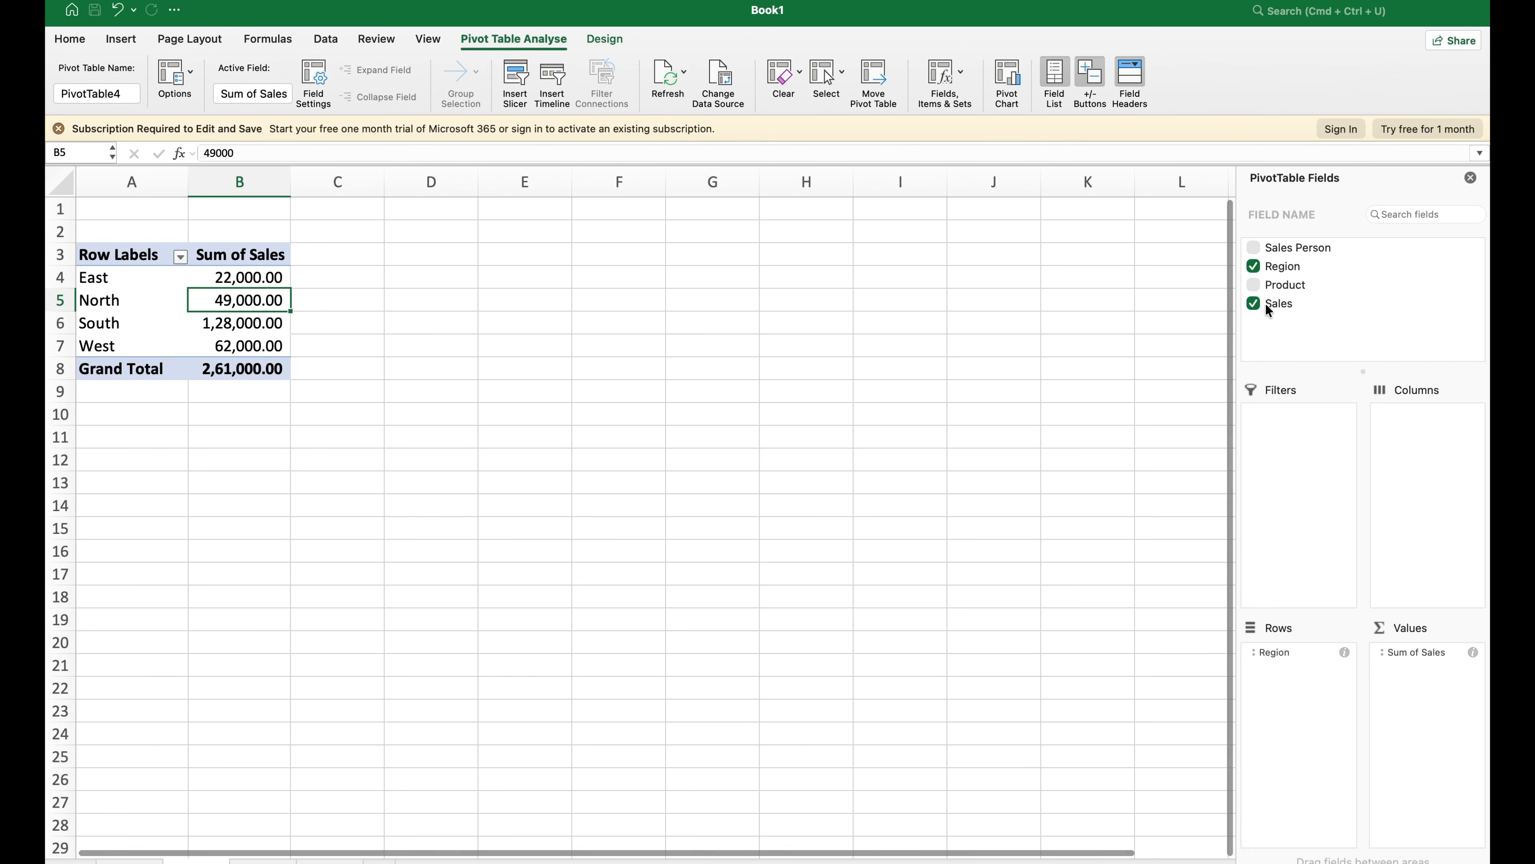
{"action": "left_click", "coordinate": [1256, 269]}
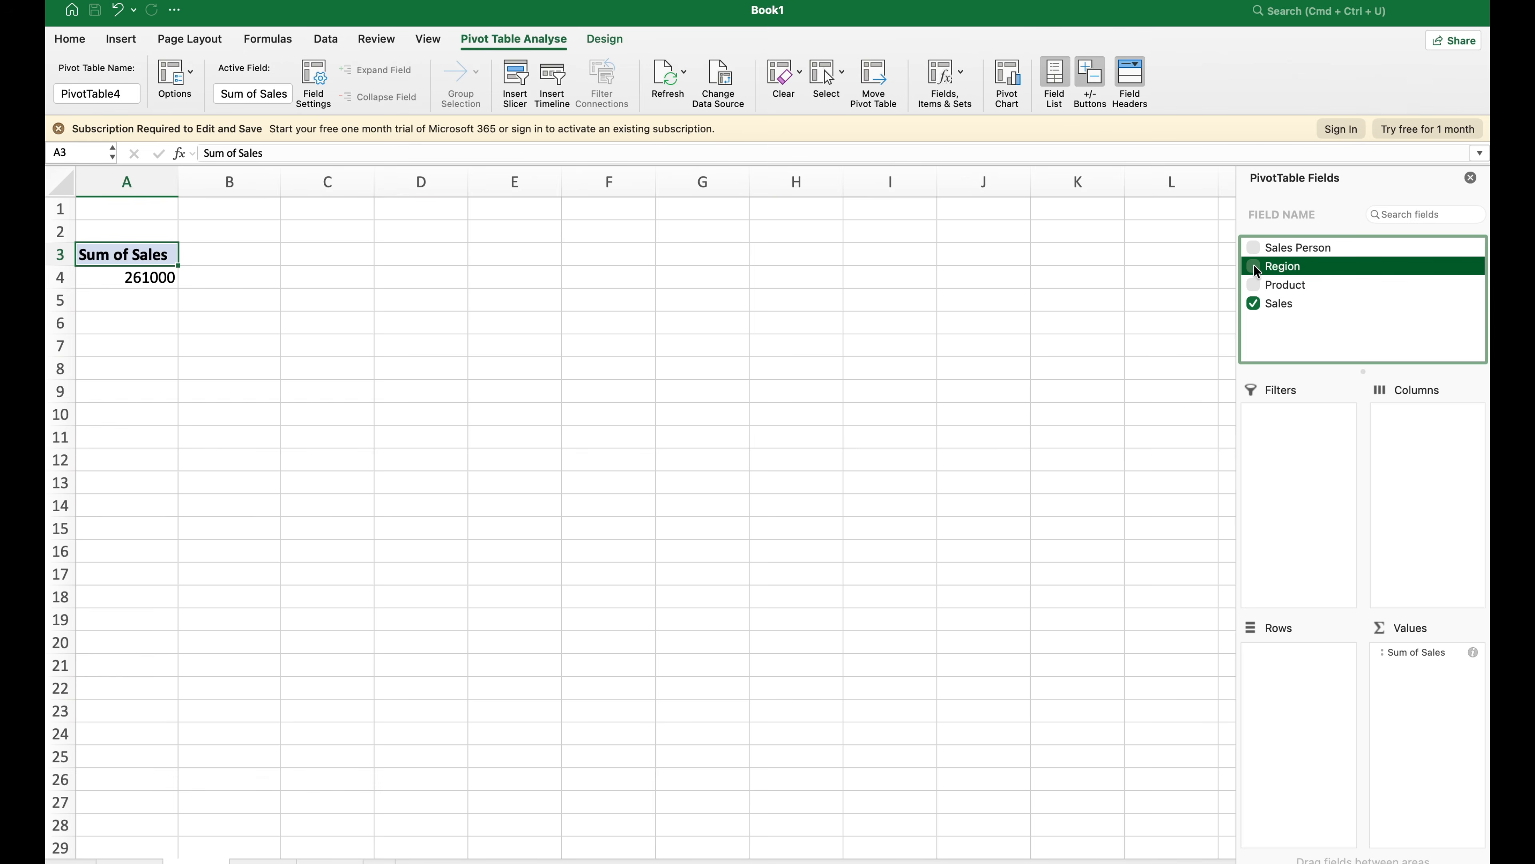
{"action": "left_click", "coordinate": [1255, 266]}
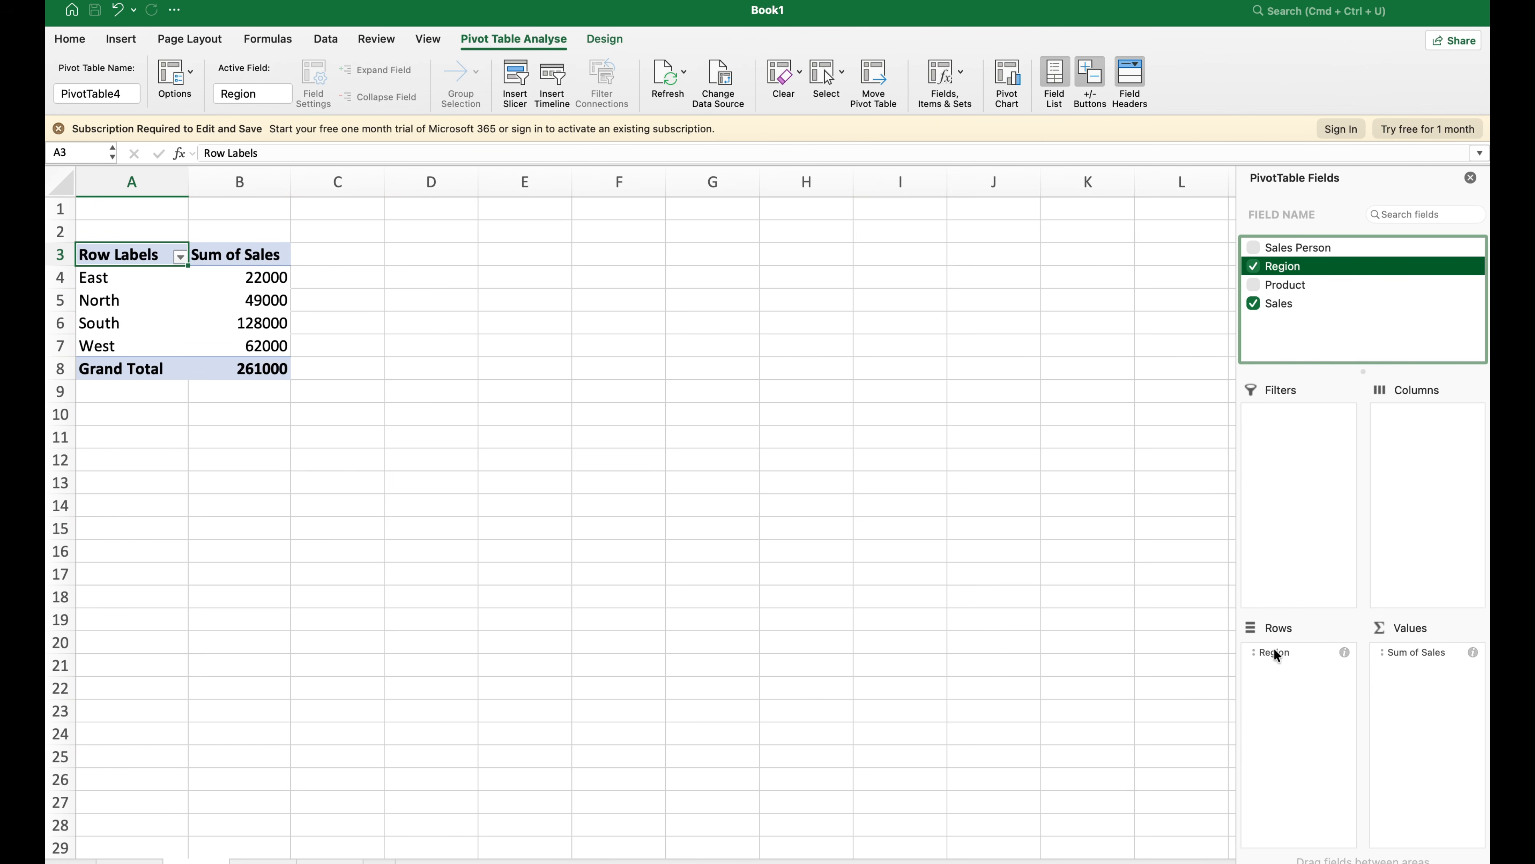
{"action": "left_click_drag", "start_coordinate": [1275, 651], "coordinate": [1324, 269]}
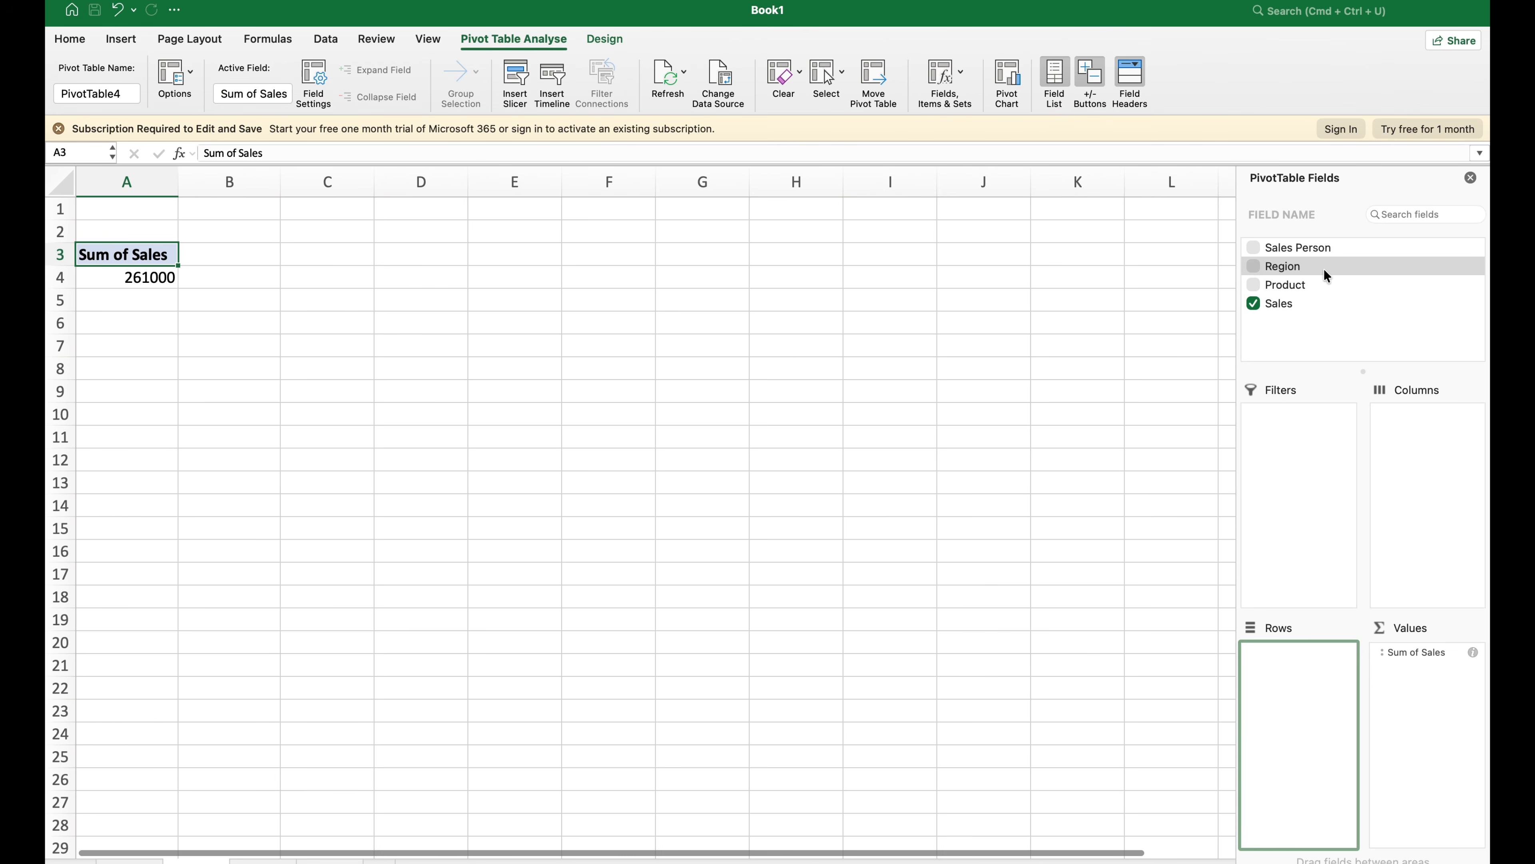
{"action": "left_click", "coordinate": [1254, 285]}
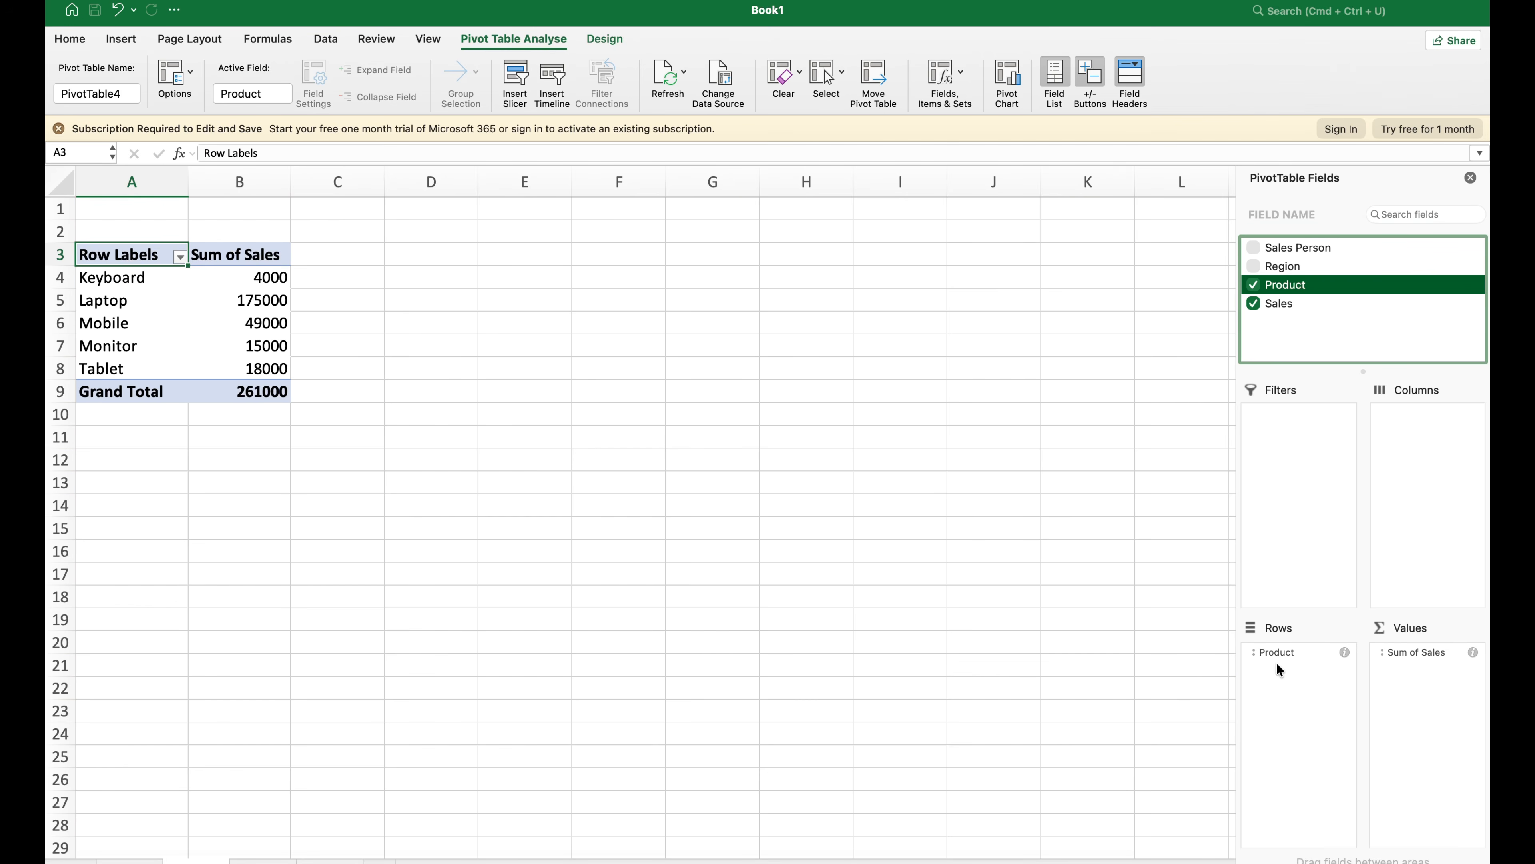
Step: Add the Sales Person field to the pivot table as a report filter
{"action": "left_click", "coordinate": [242, 182]}
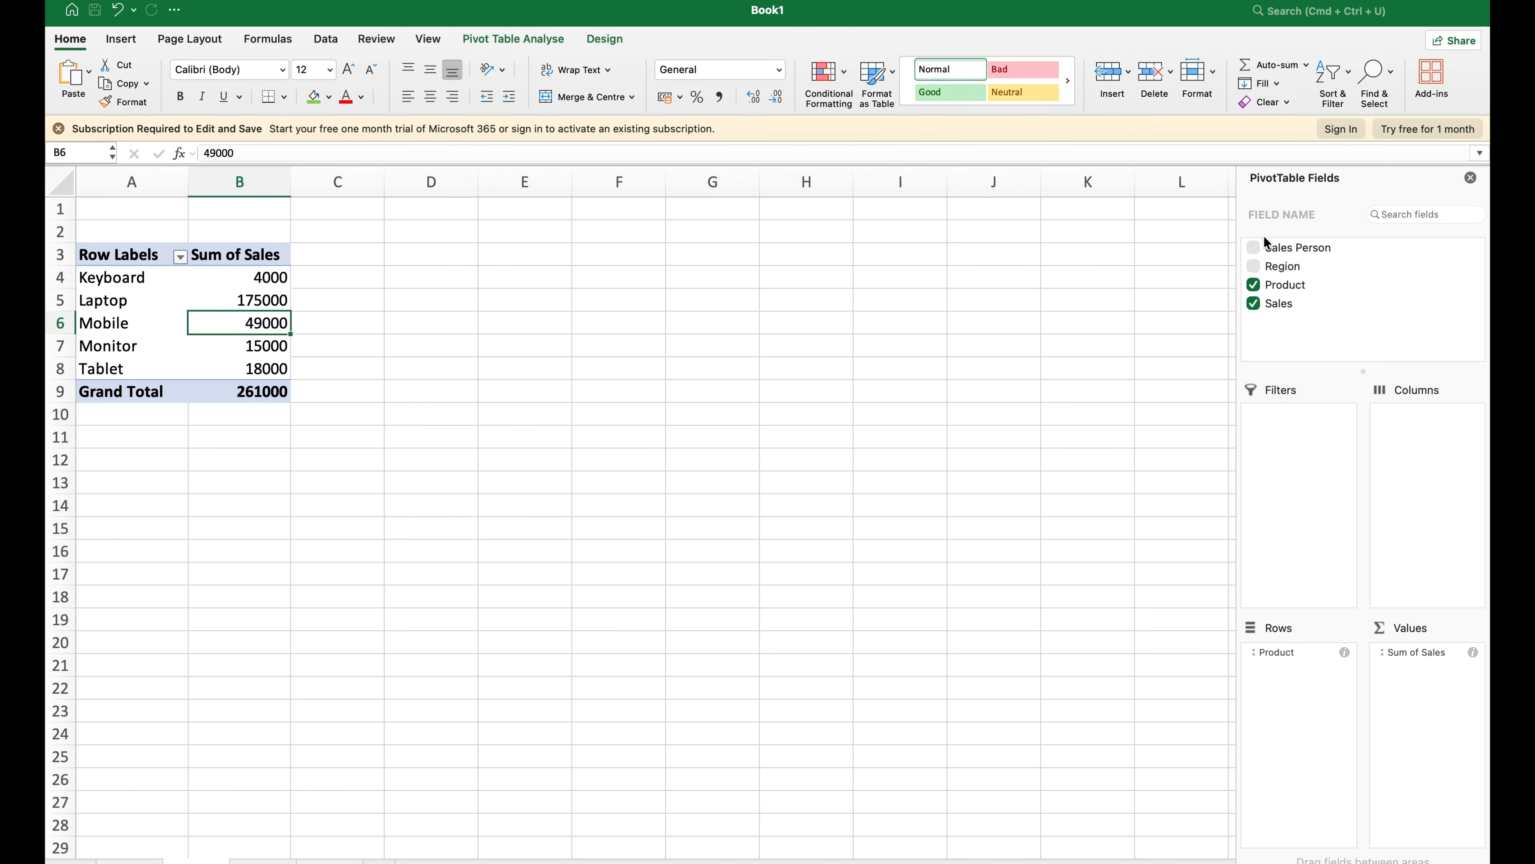
{"action": "left_click", "coordinate": [1255, 249]}
{"action": "left_click_drag", "start_coordinate": [1258, 253], "coordinate": [1268, 580]}
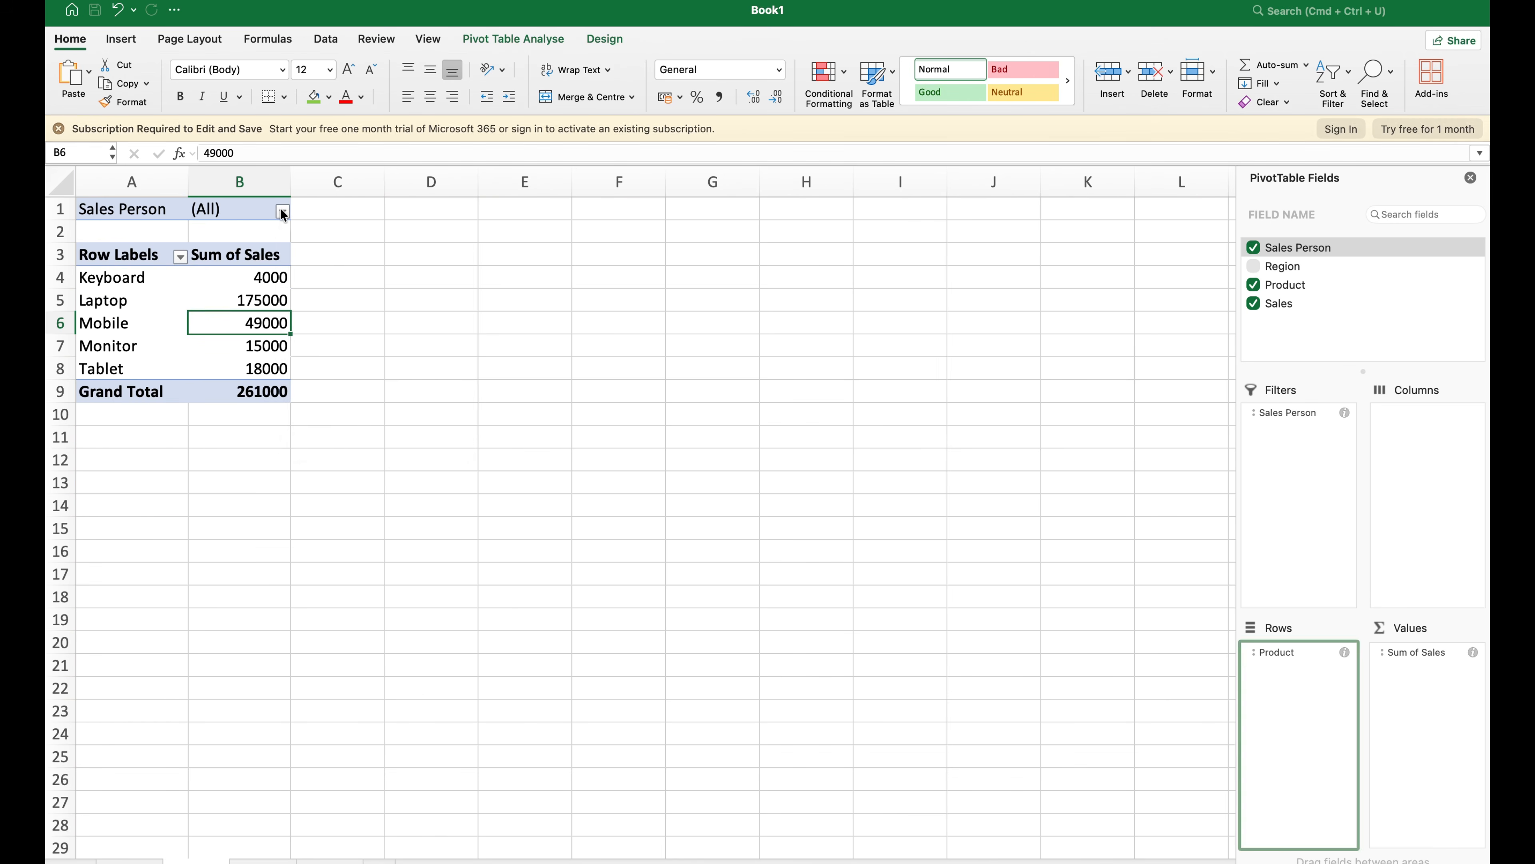
Step: Filter the pivot table's Sales Person field to only the first salesperson listed and check that person's product sales
{"action": "left_click", "coordinate": [282, 211]}
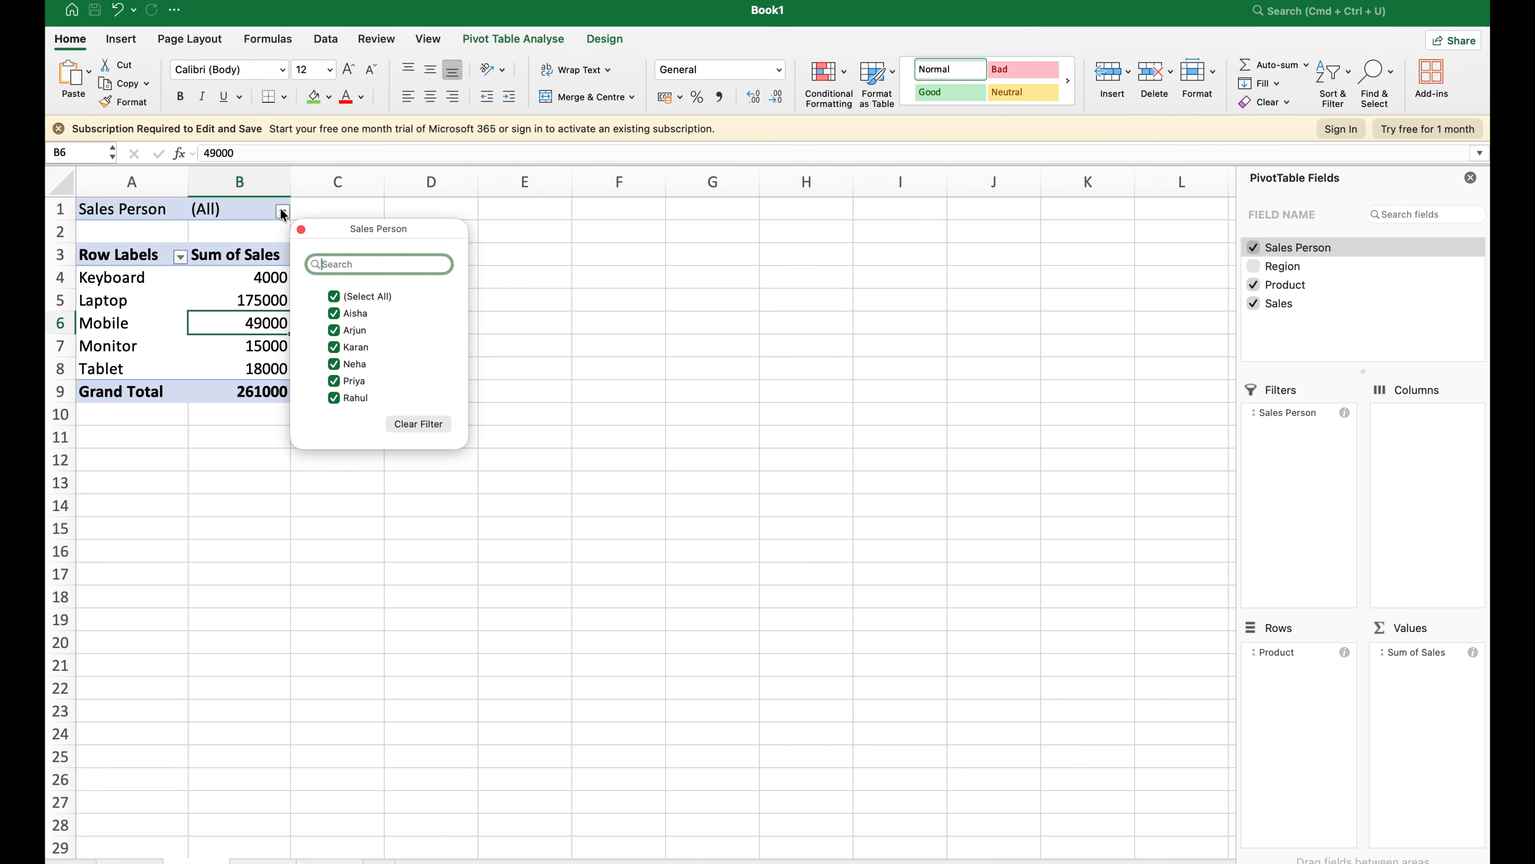
{"action": "left_click", "coordinate": [334, 296]}
{"action": "left_click", "coordinate": [327, 211]}
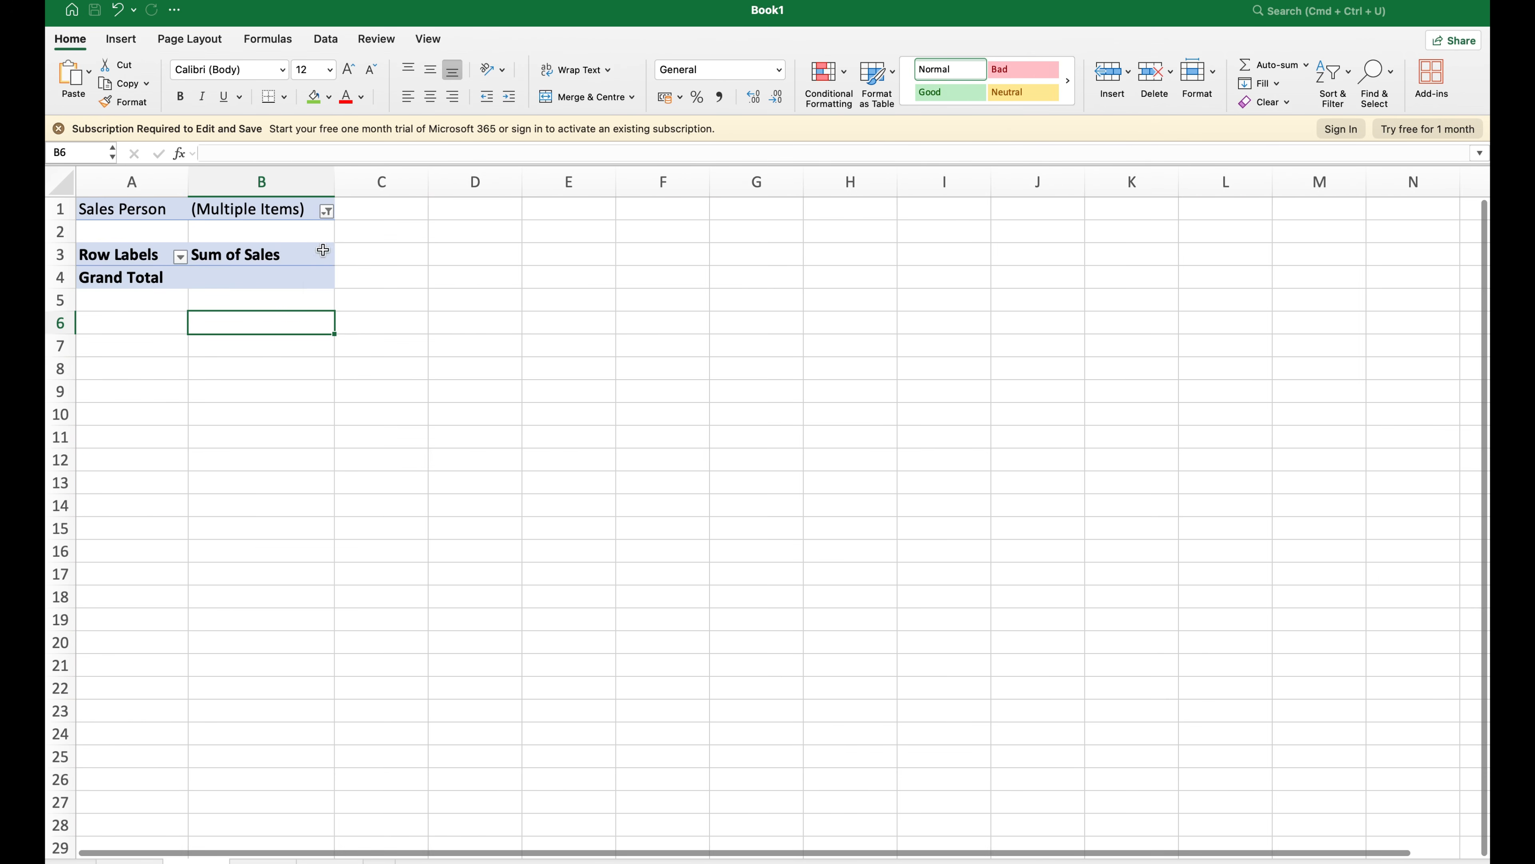
{"action": "left_click", "coordinate": [326, 211]}
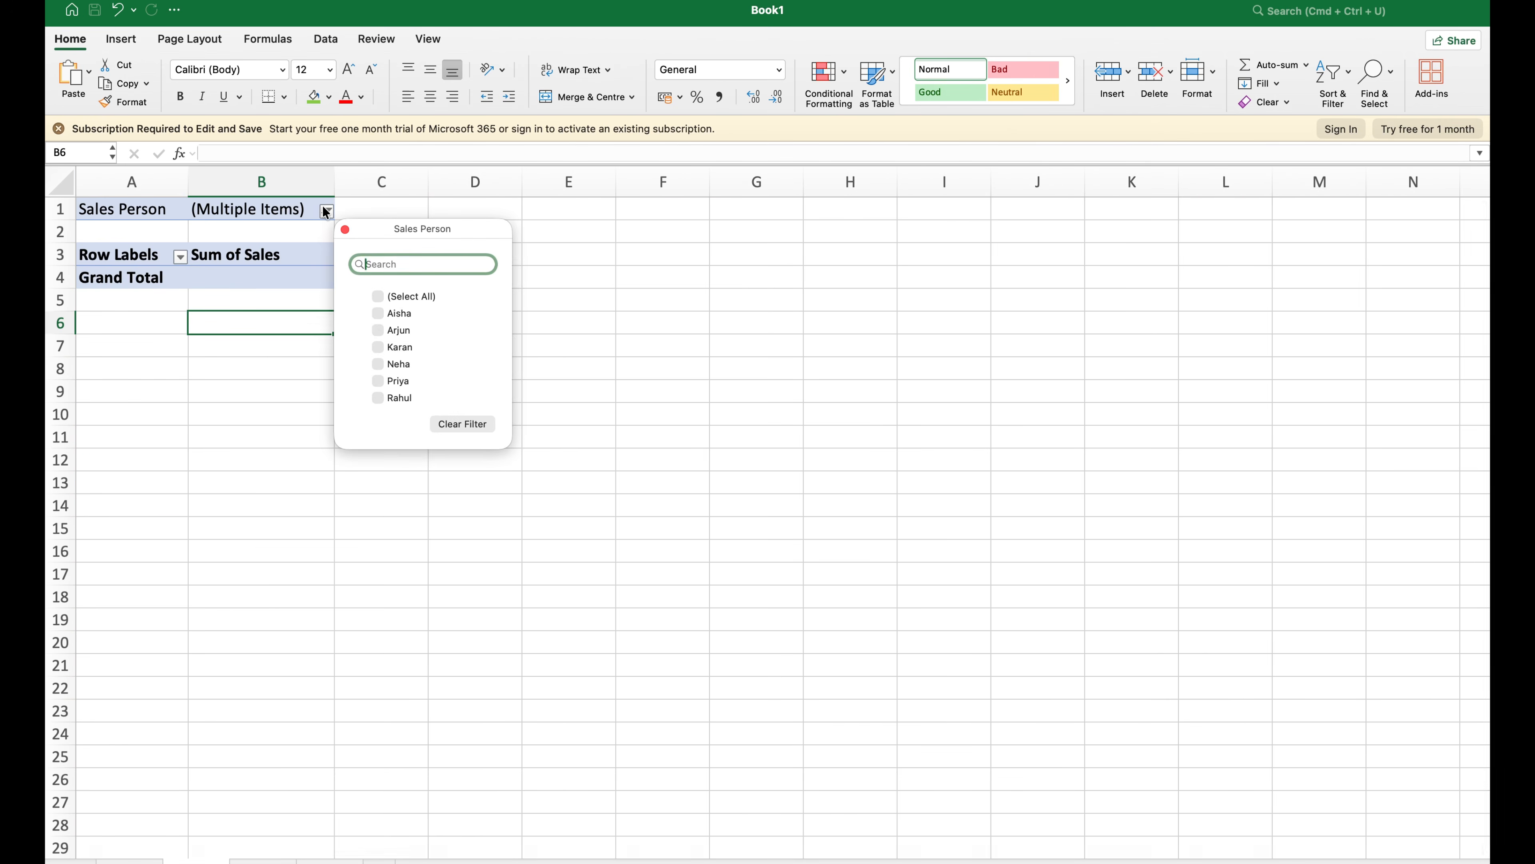
{"action": "left_click", "coordinate": [378, 313]}
{"action": "left_click", "coordinate": [542, 405]}
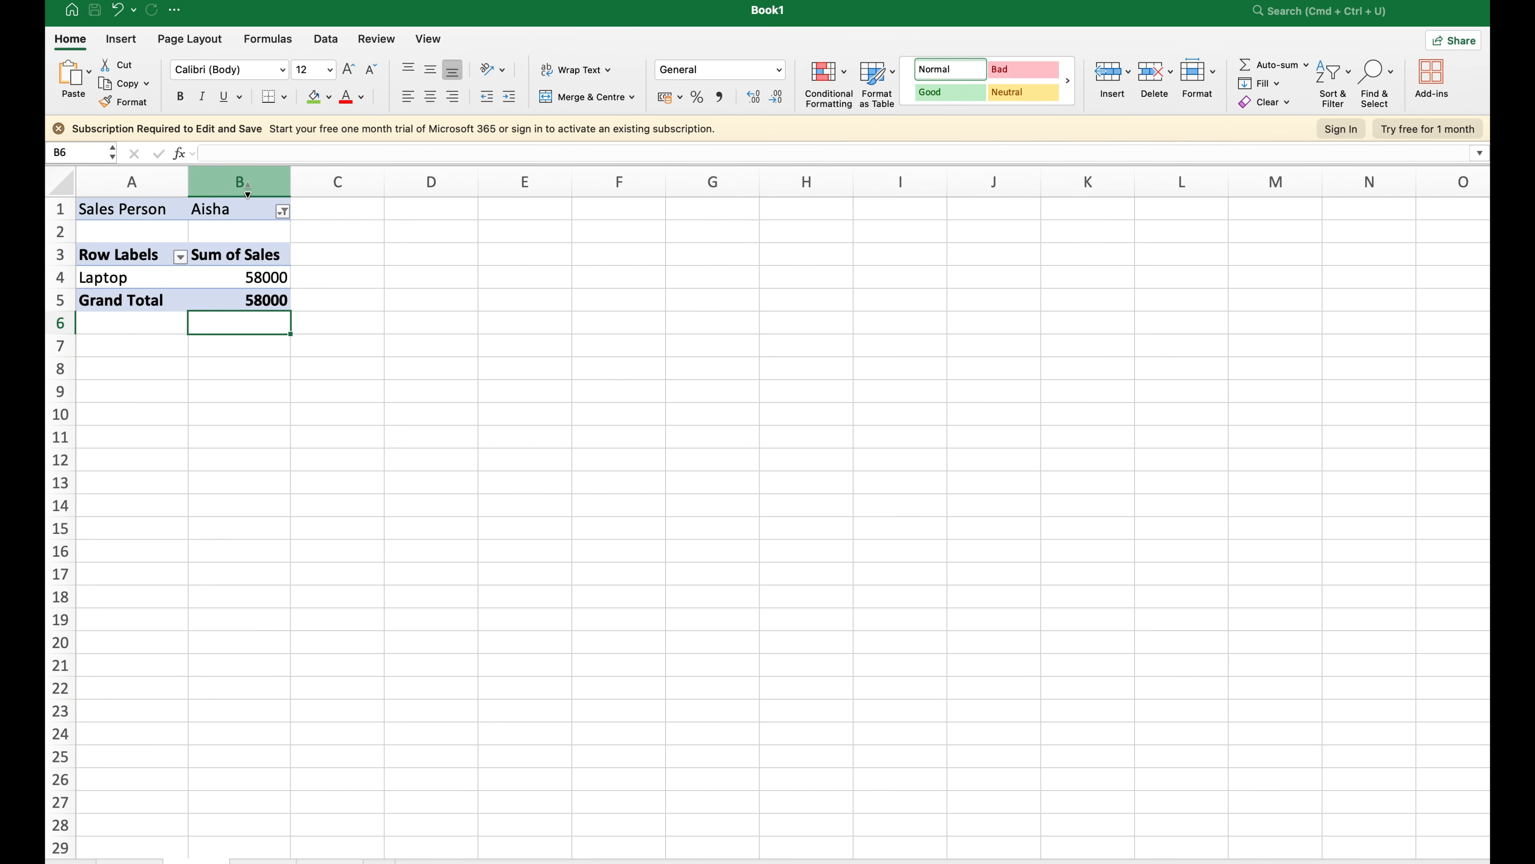
{"action": "left_click", "coordinate": [163, 275]}
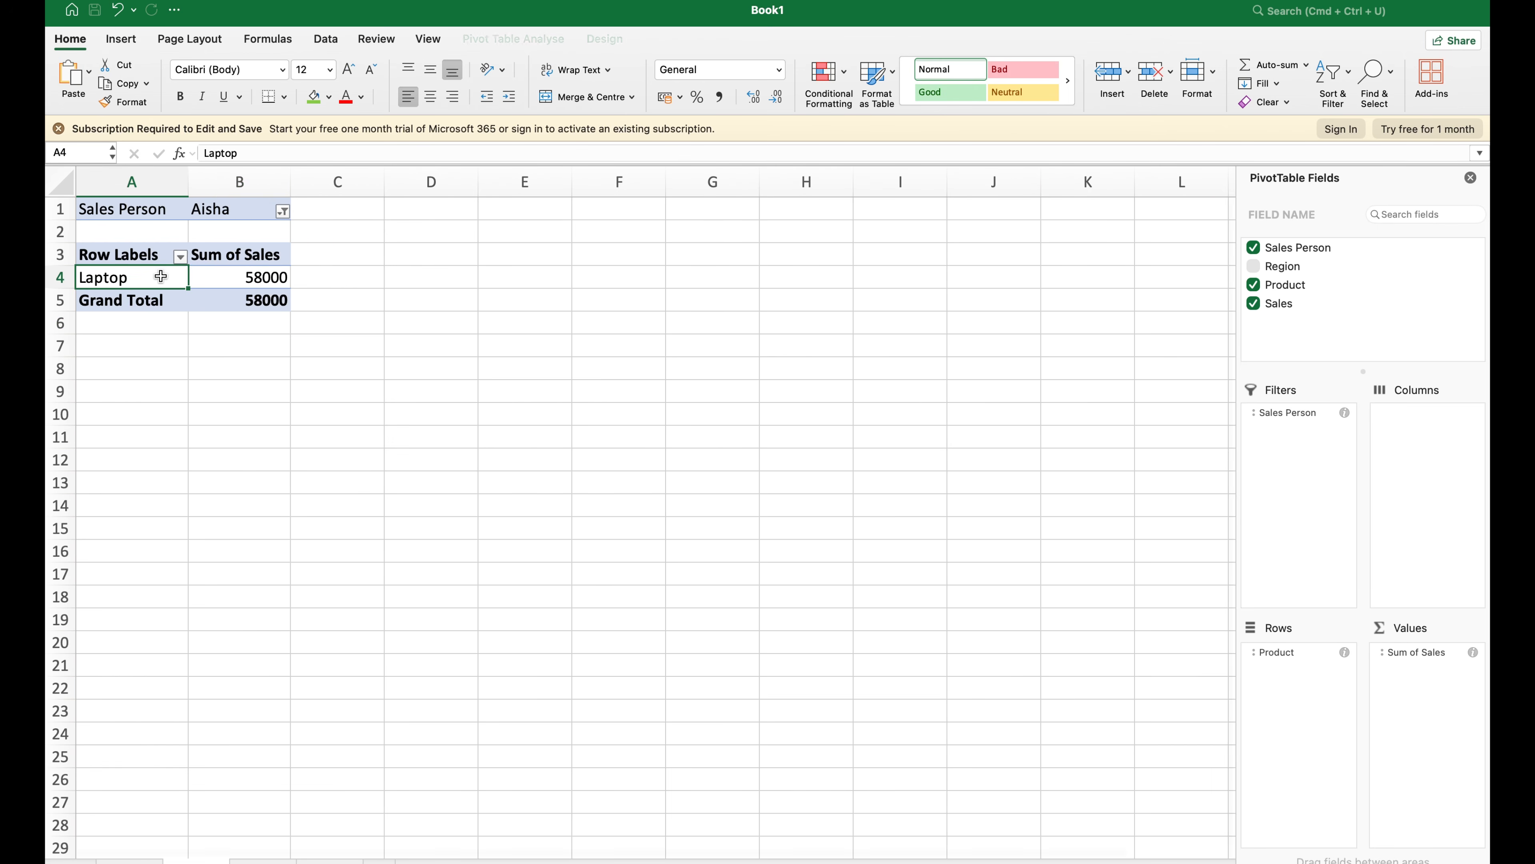
{"action": "left_click", "coordinate": [224, 278]}
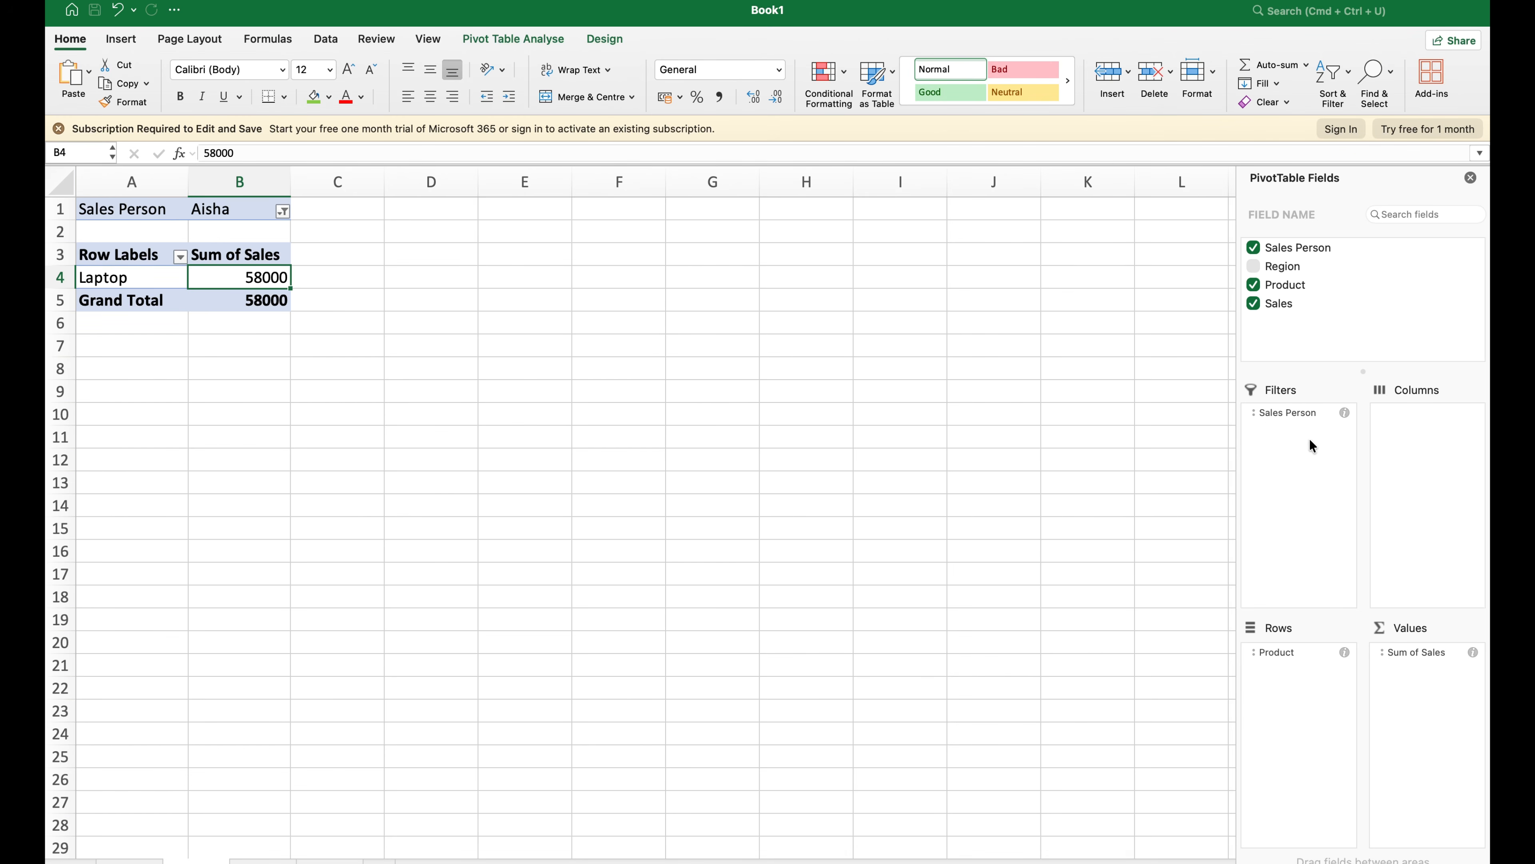
Step: Switch the Sales Person filter from the first to only the second salesperson in the list
{"action": "left_click", "coordinate": [283, 212]}
{"action": "left_click", "coordinate": [334, 330]}
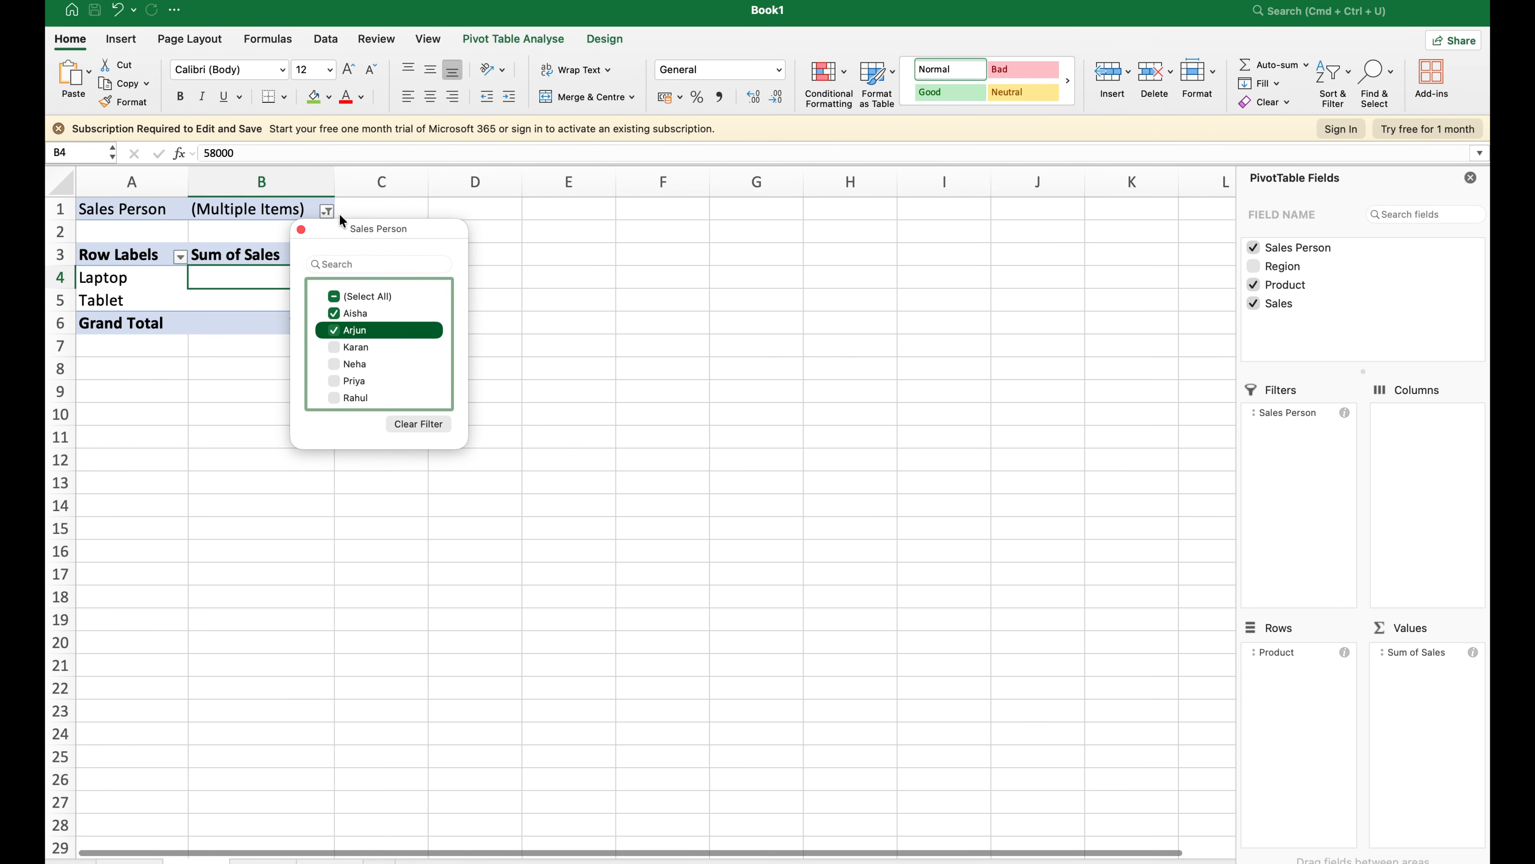
{"action": "left_click", "coordinate": [336, 314]}
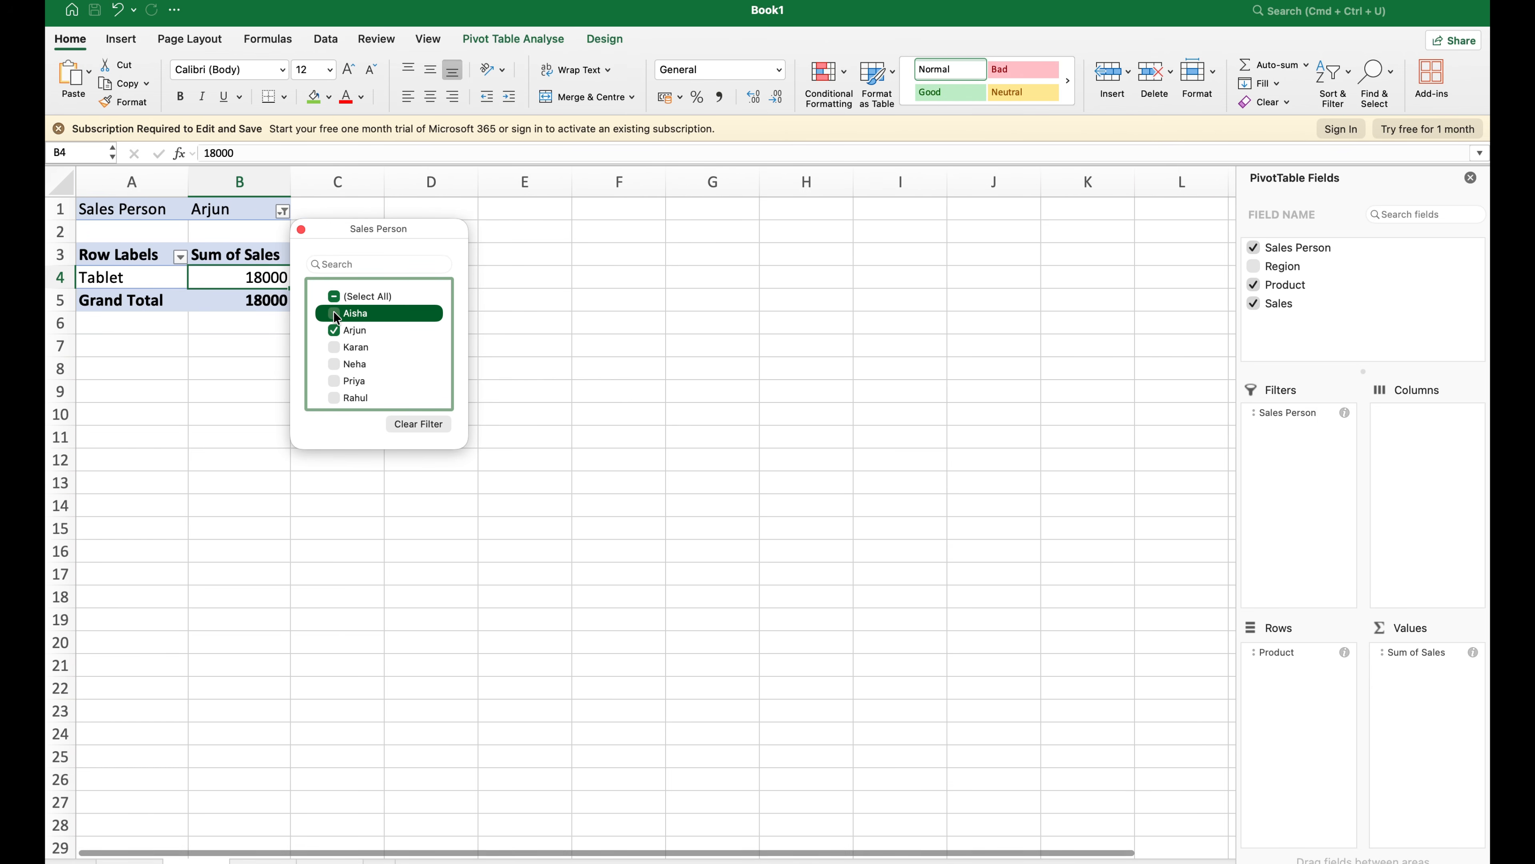
Step: Reorder the pivot table's row fields so that Product sits above Region, and check the regions listed under each product
{"action": "left_click", "coordinate": [543, 394]}
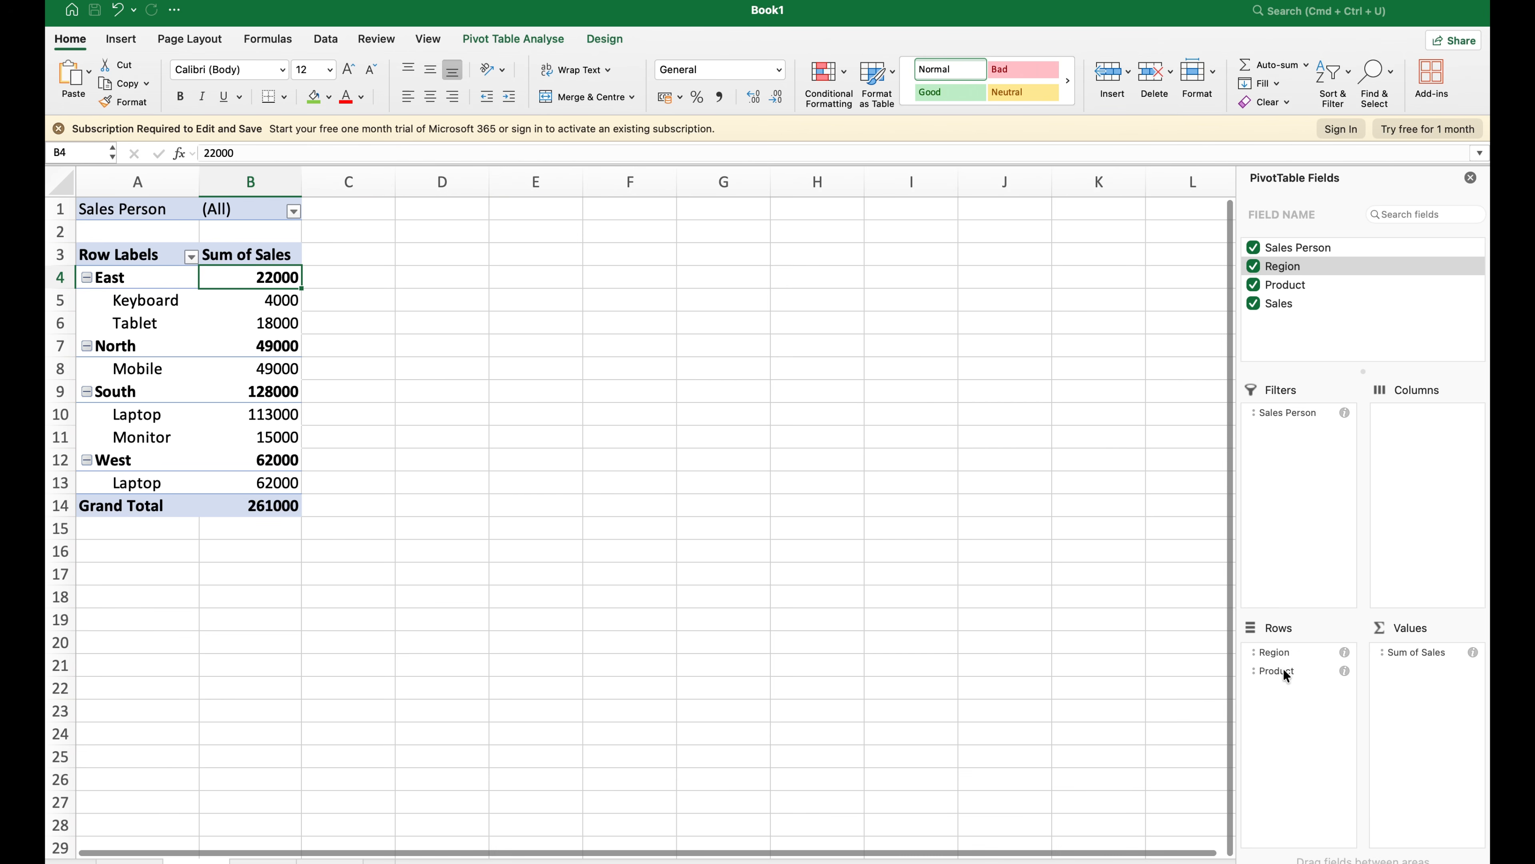
{"action": "left_click_drag", "start_coordinate": [1285, 673], "coordinate": [1286, 650]}
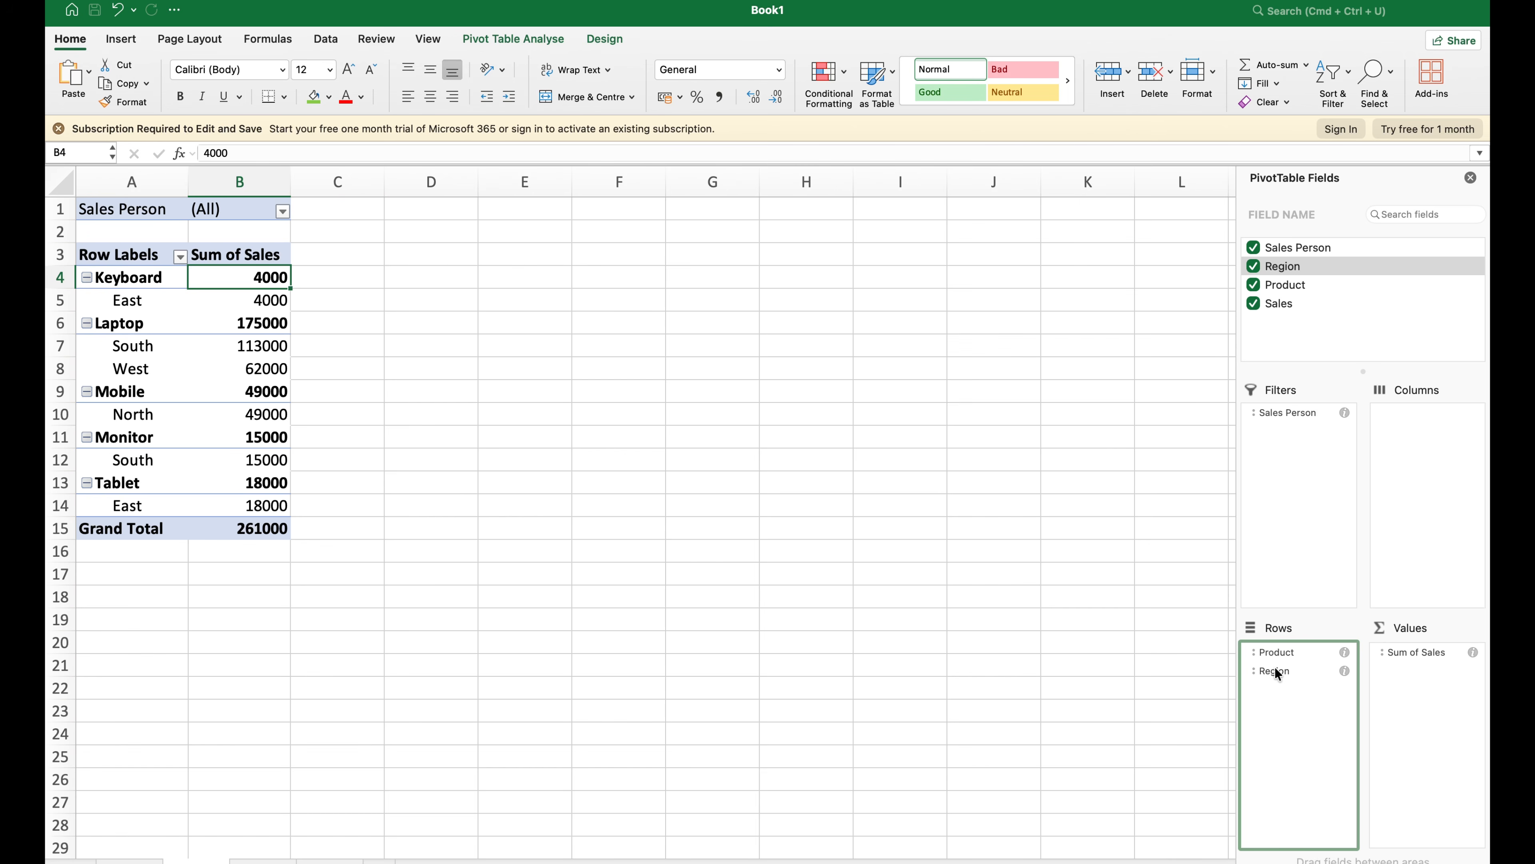
{"action": "left_click_drag", "start_coordinate": [1284, 665], "coordinate": [1281, 652]}
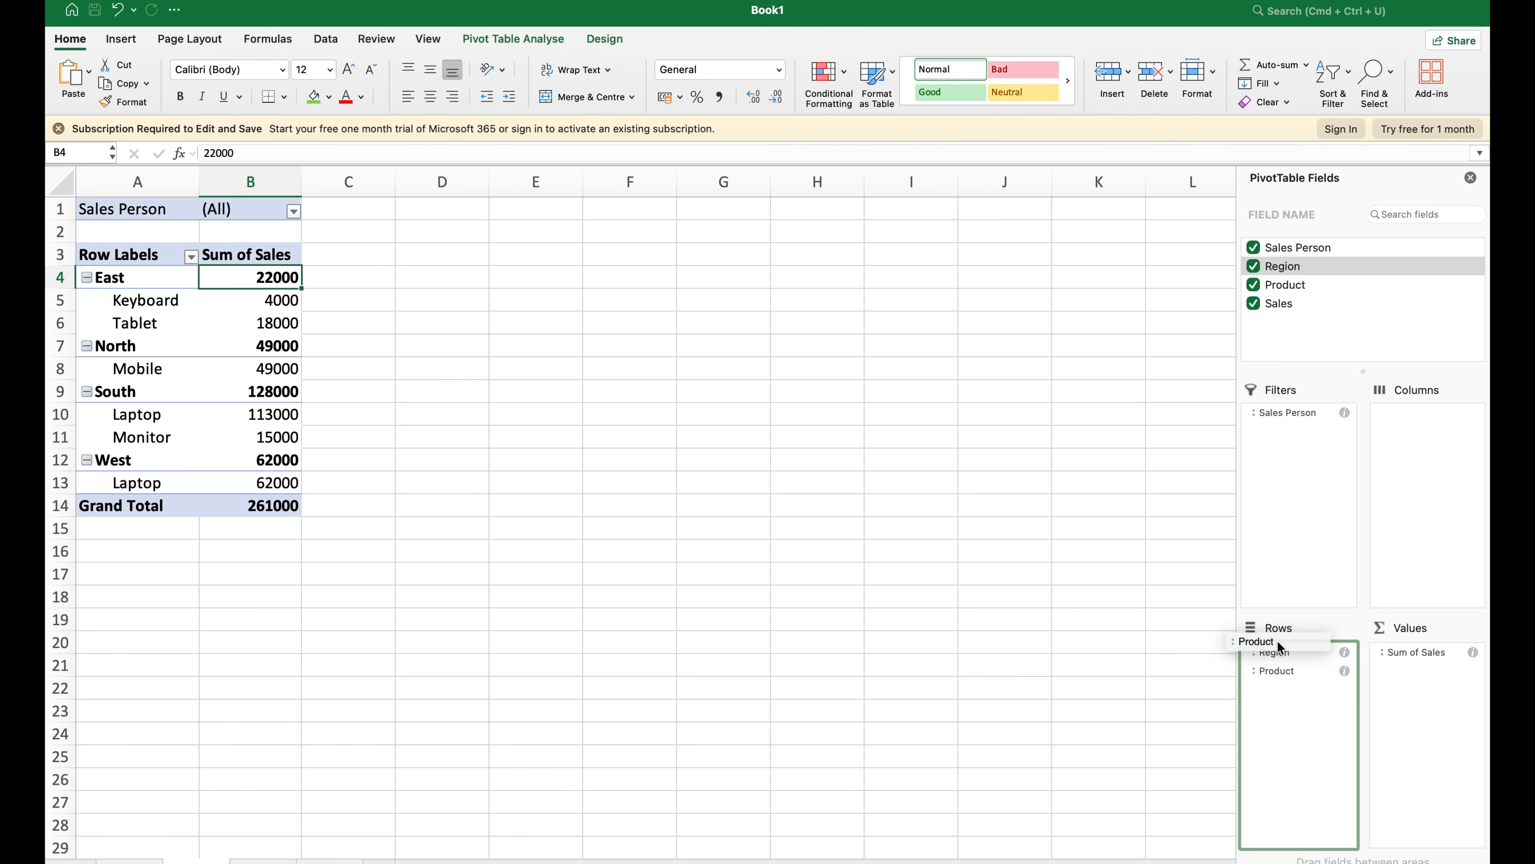
{"action": "left_click_drag", "start_coordinate": [1279, 645], "coordinate": [1272, 678]}
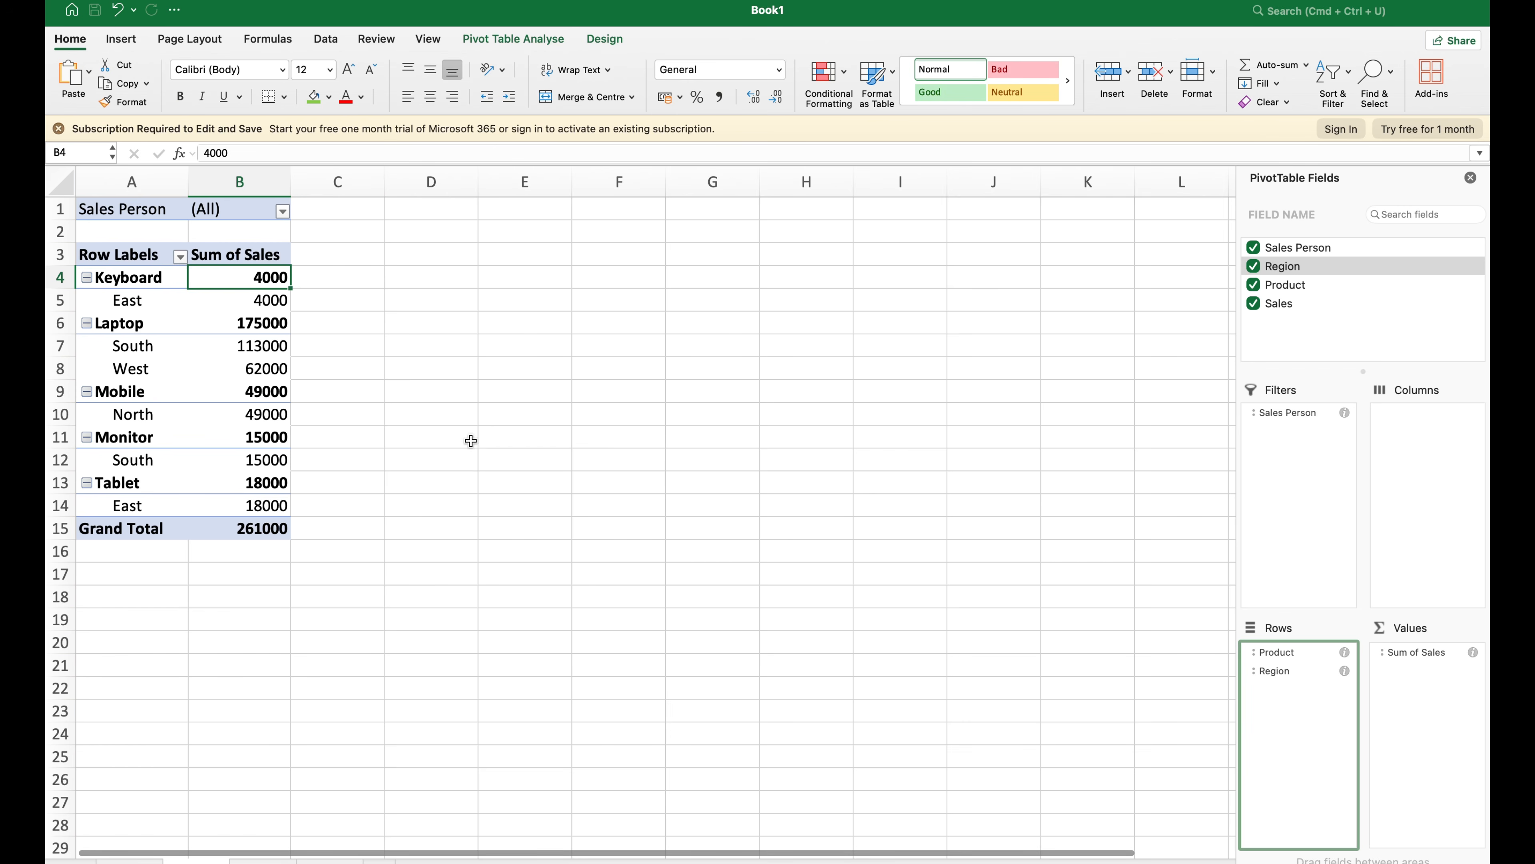
{"action": "left_click", "coordinate": [164, 275]}
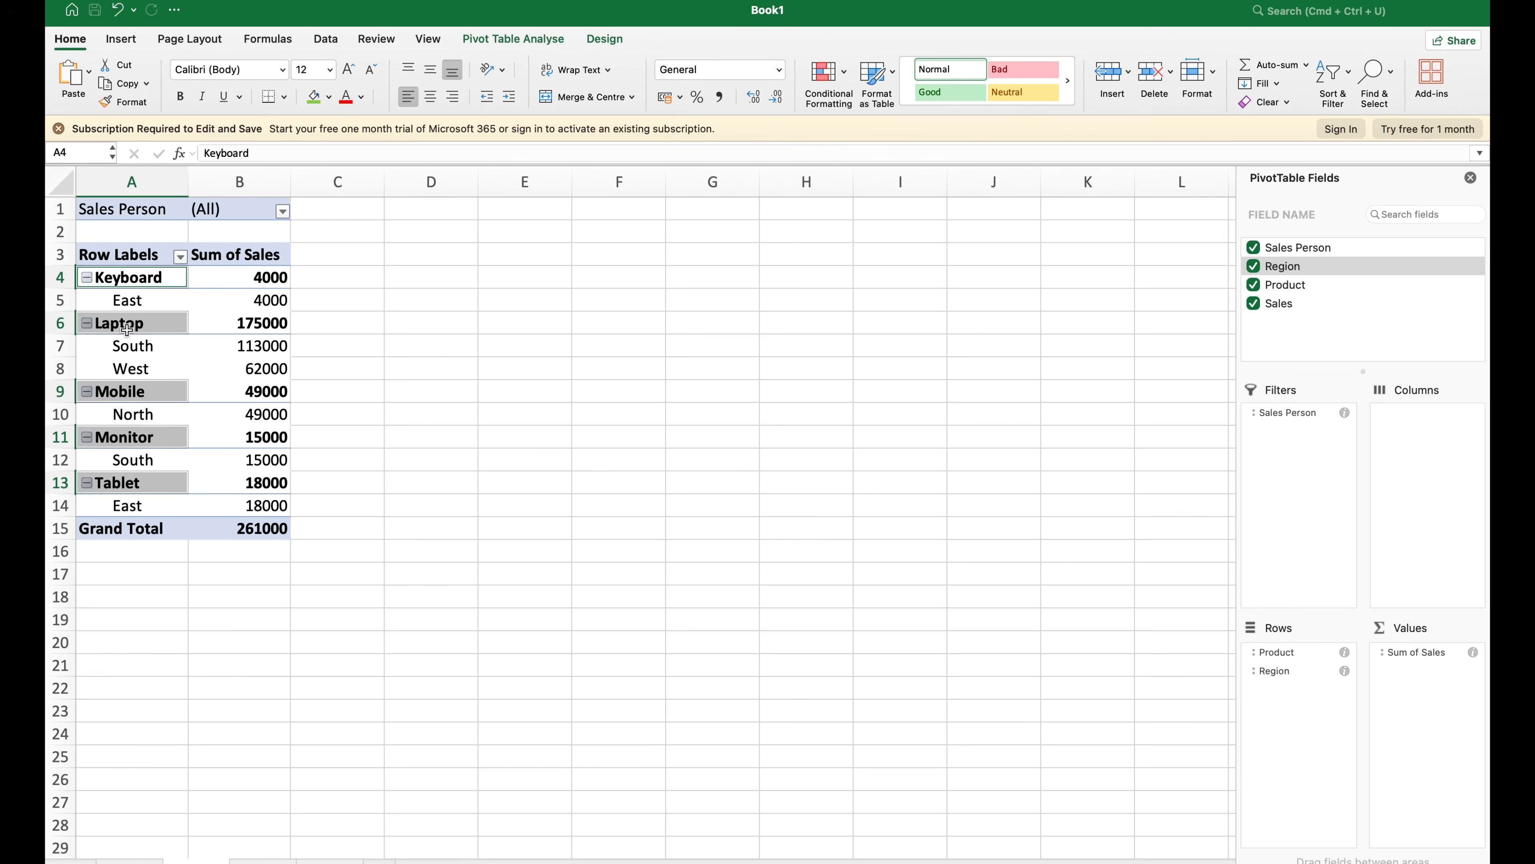
{"action": "left_click", "coordinate": [151, 353]}
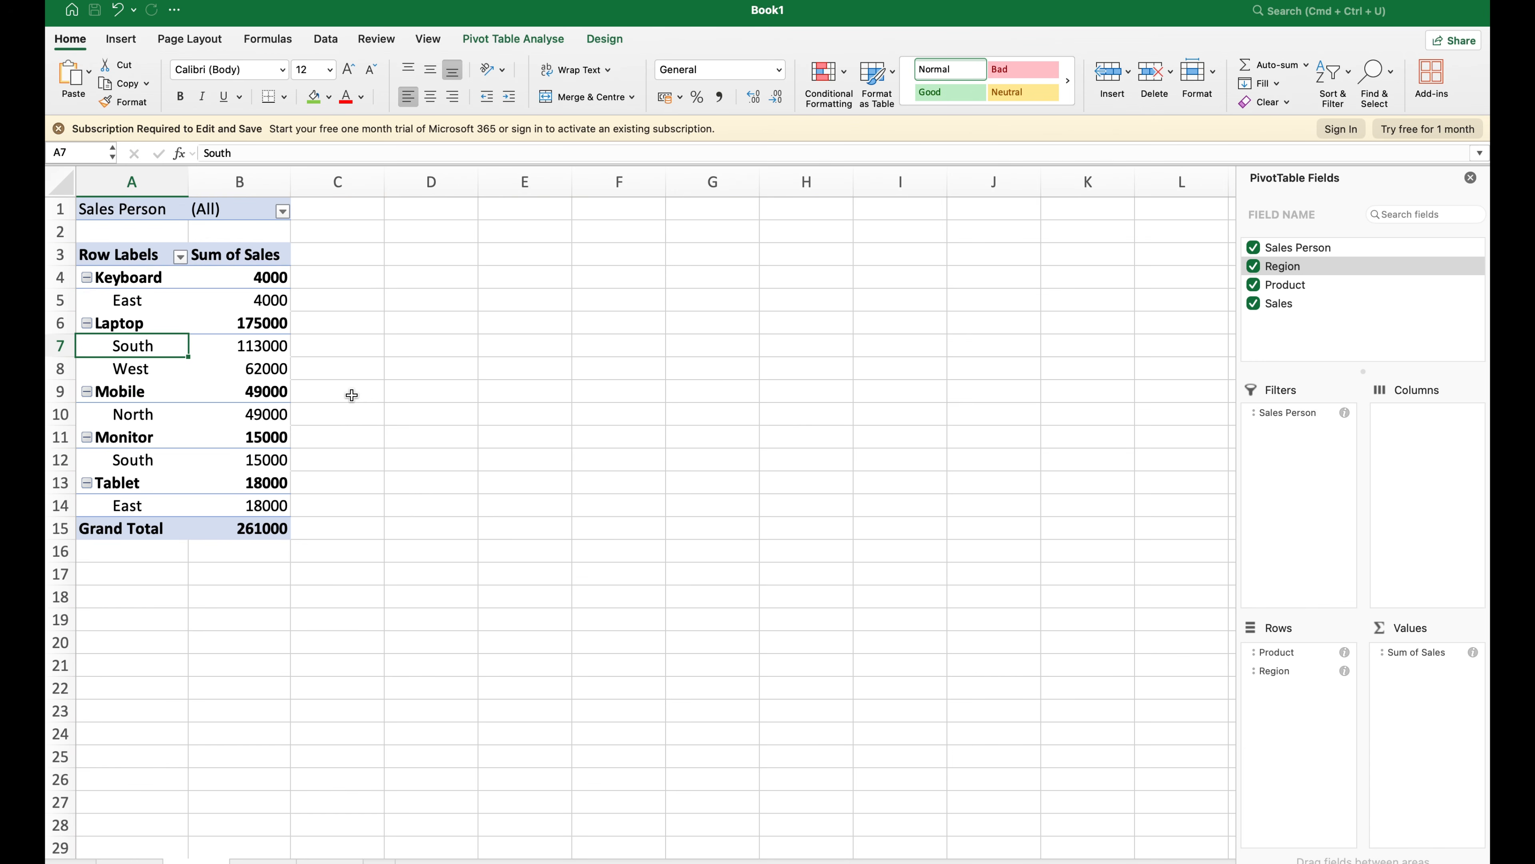
Step: Summarise the Sales value field by Count, review the counts per product and region, and return the field to Sum
{"action": "left_click", "coordinate": [1473, 651]}
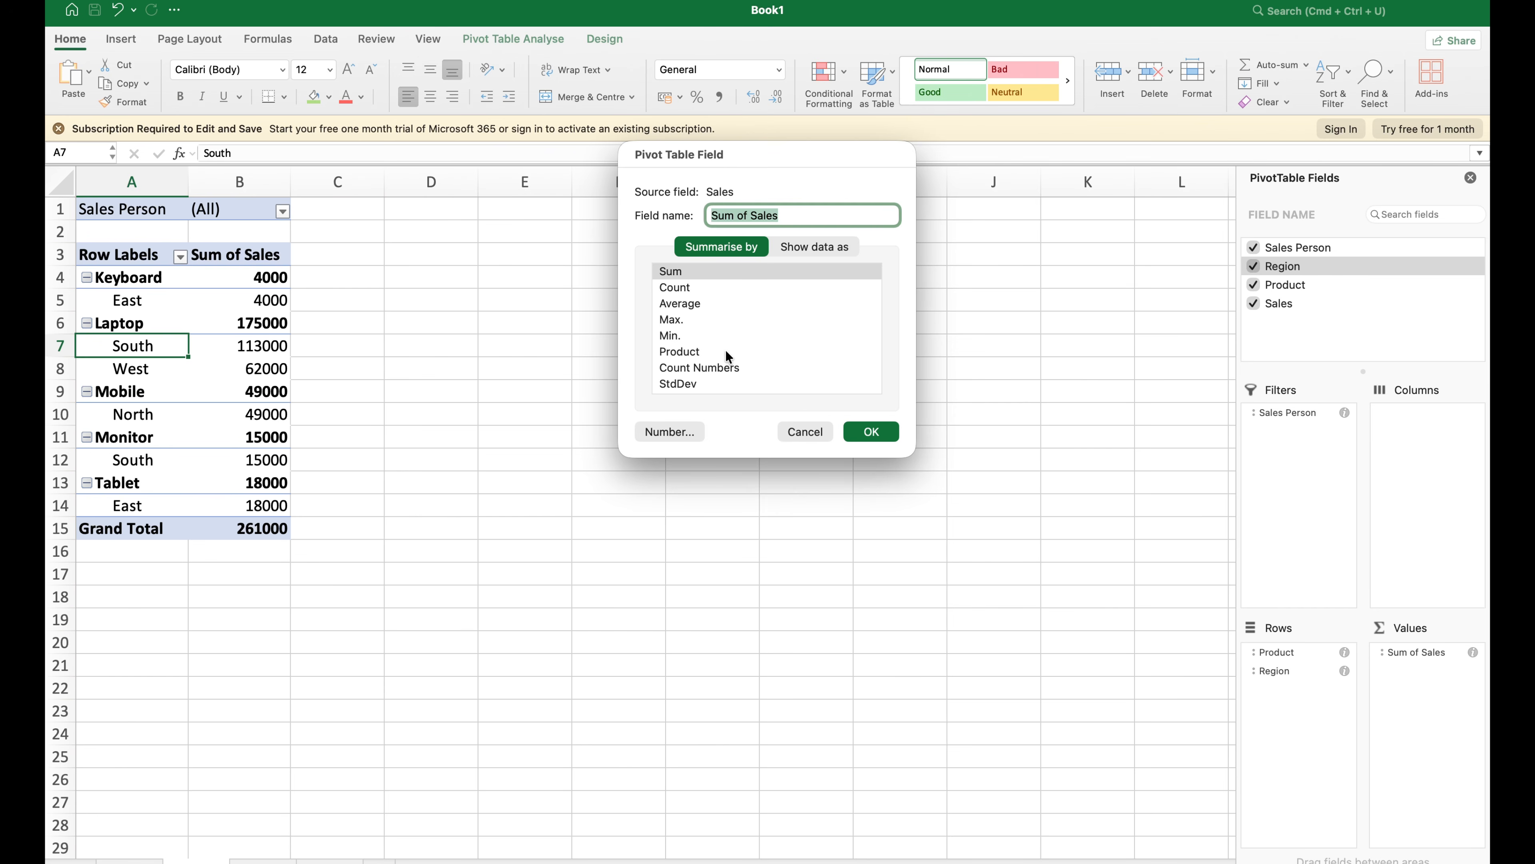
{"action": "left_click", "coordinate": [673, 291]}
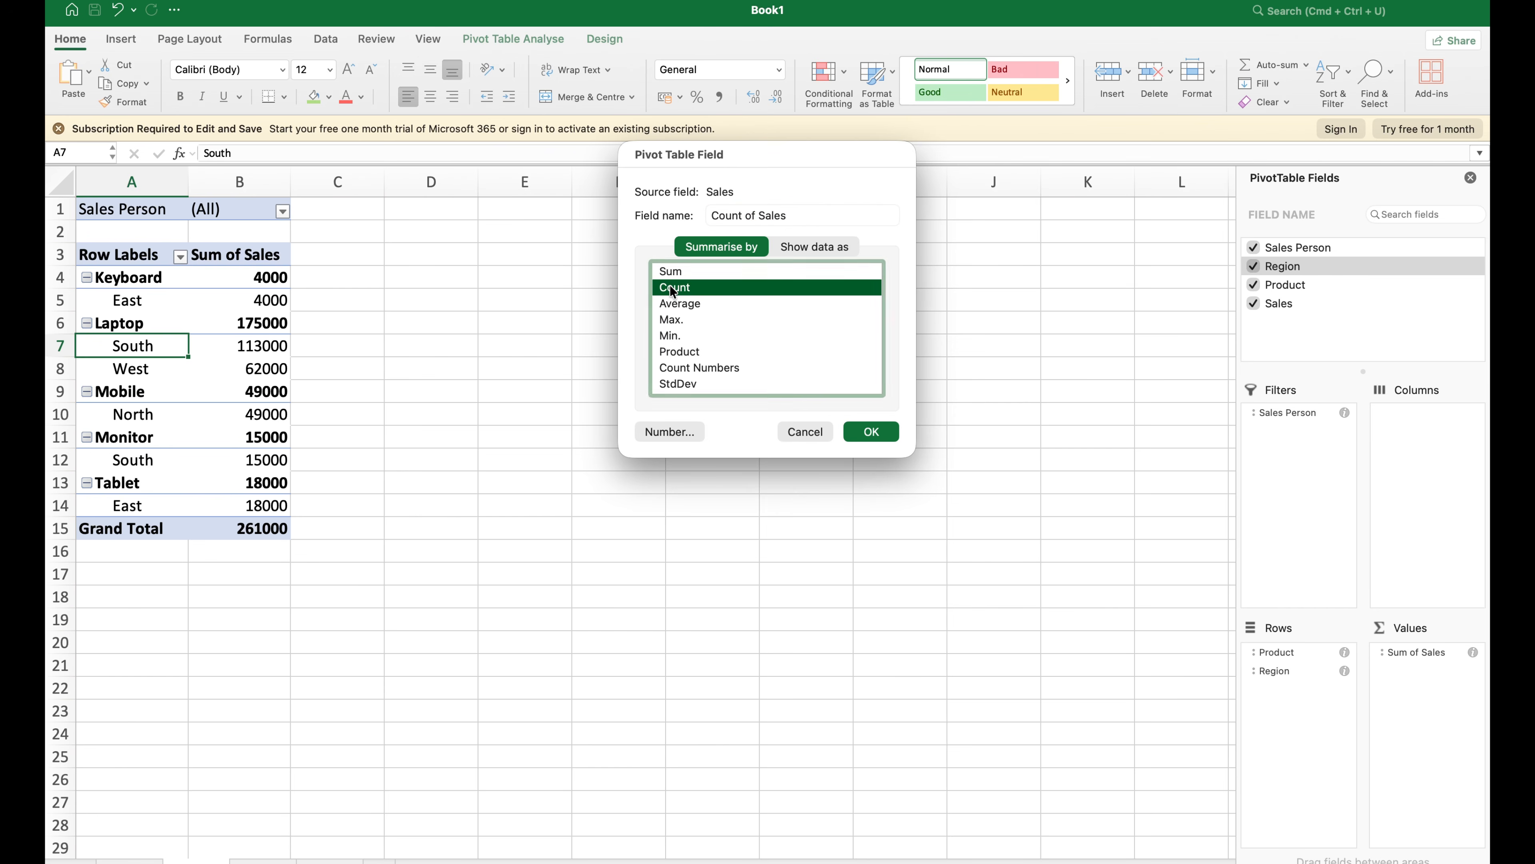
{"action": "left_click", "coordinate": [865, 442]}
{"action": "left_click", "coordinate": [263, 302]}
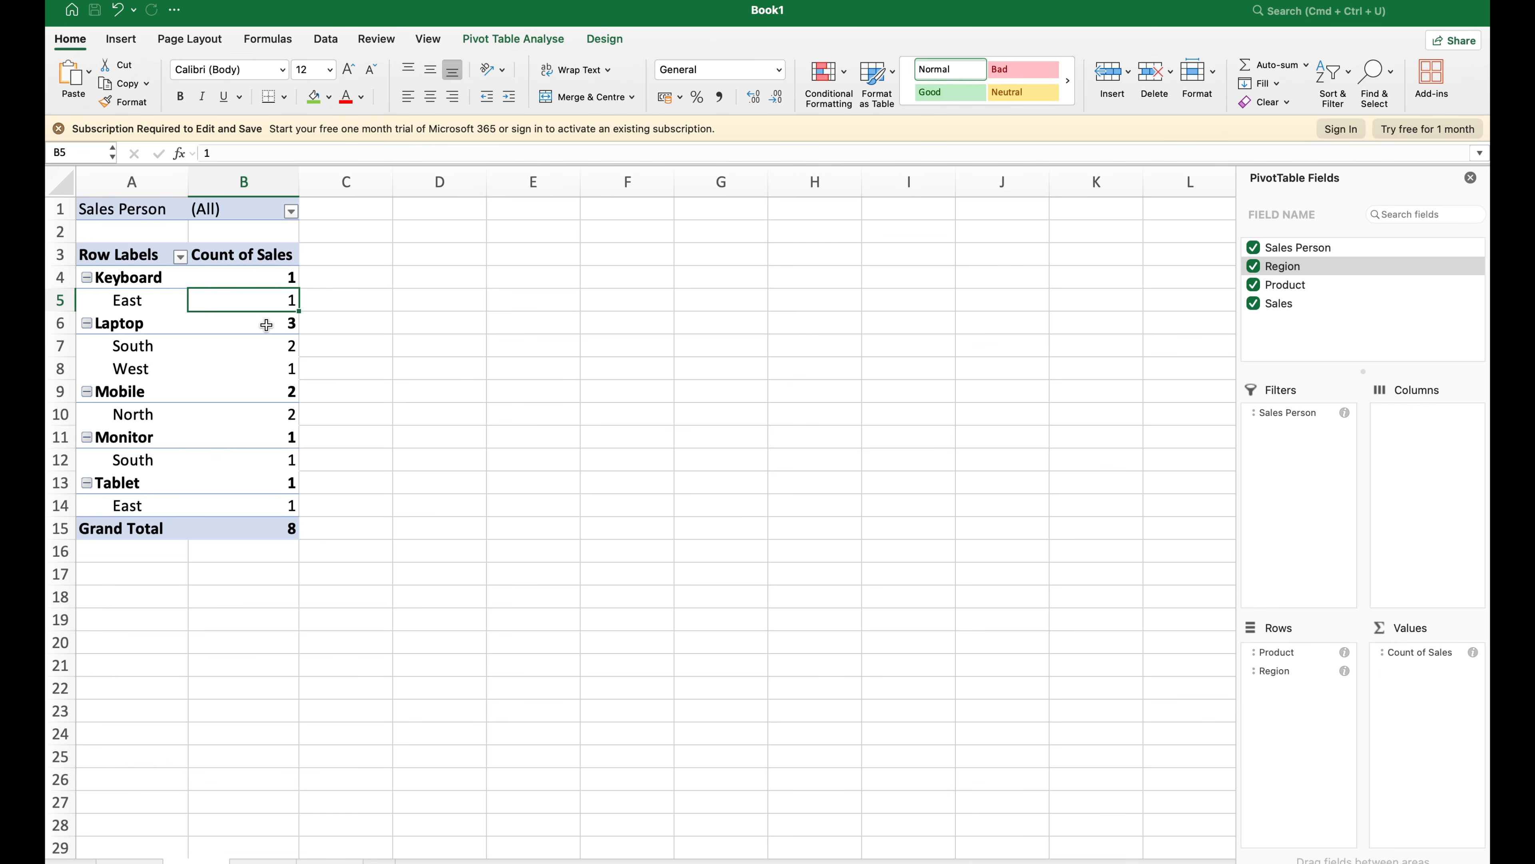
{"action": "left_click", "coordinate": [278, 345]}
{"action": "left_click", "coordinate": [270, 393]}
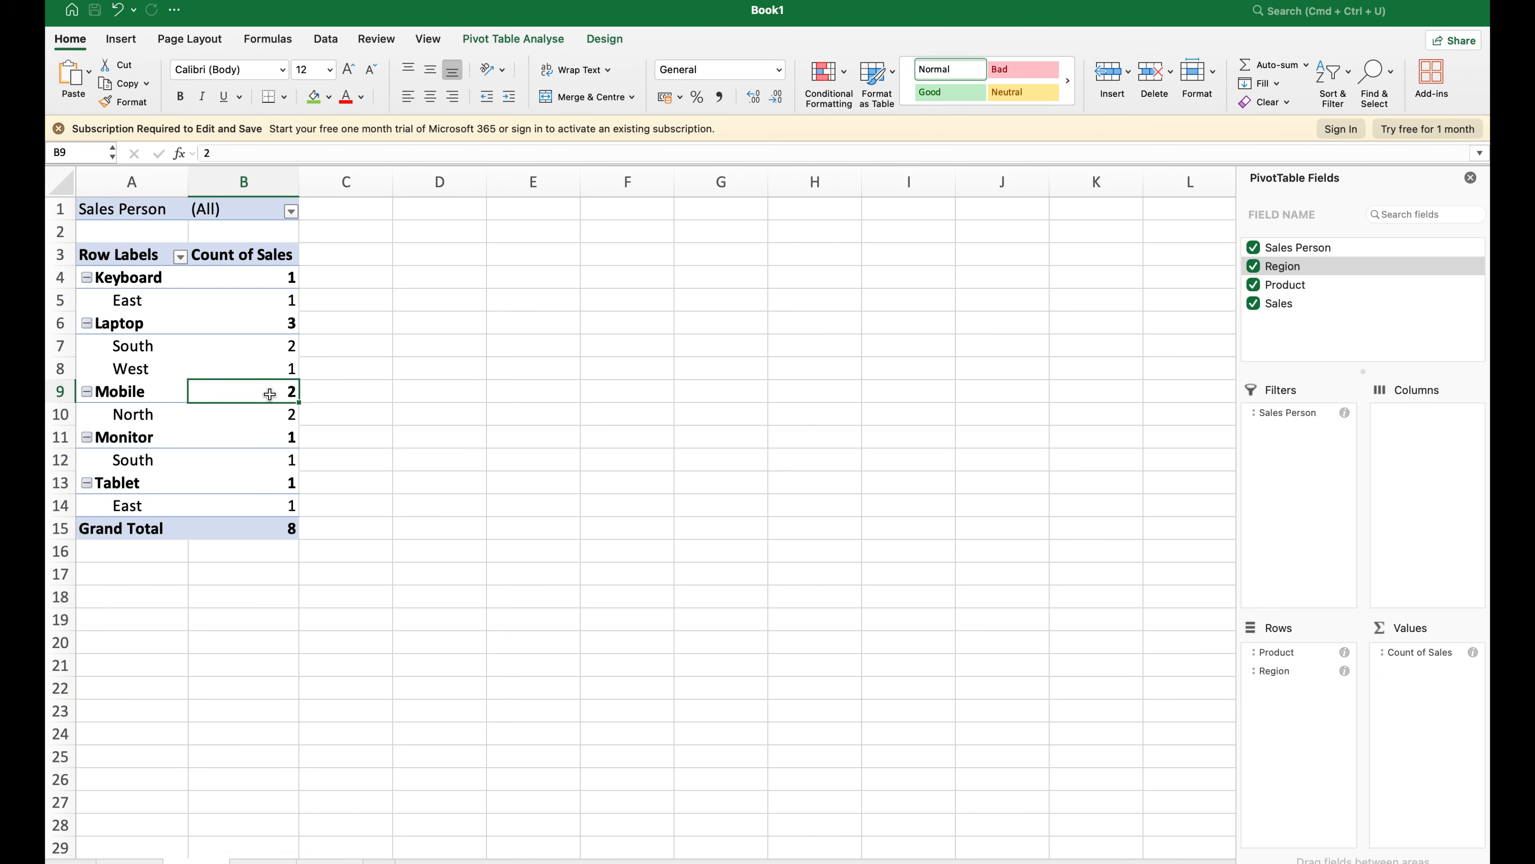
{"action": "left_click_drag", "start_coordinate": [1473, 660], "coordinate": [1473, 656]}
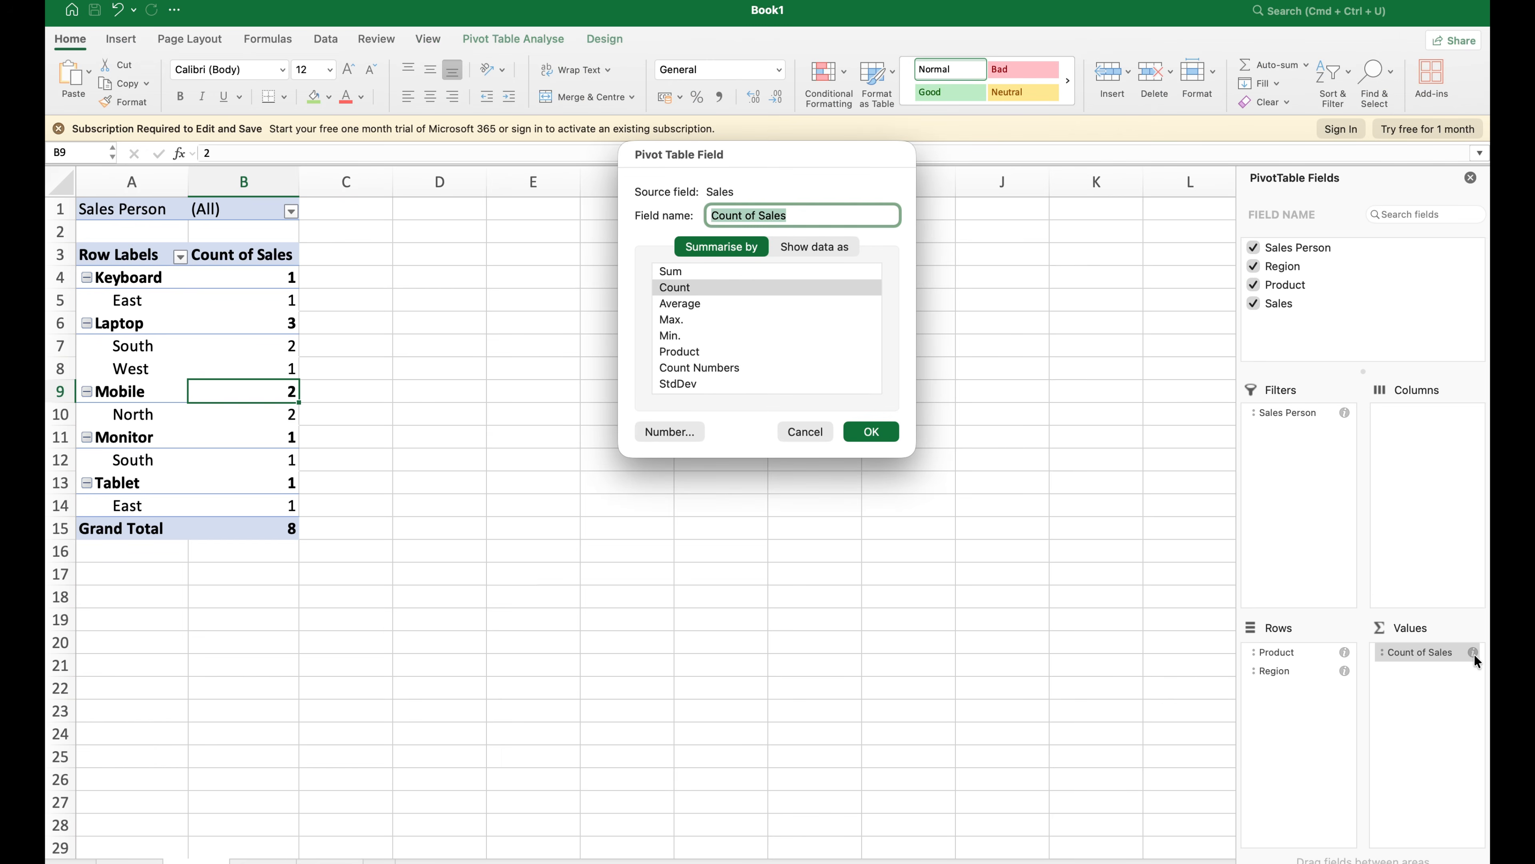
{"action": "left_click", "coordinate": [871, 432]}
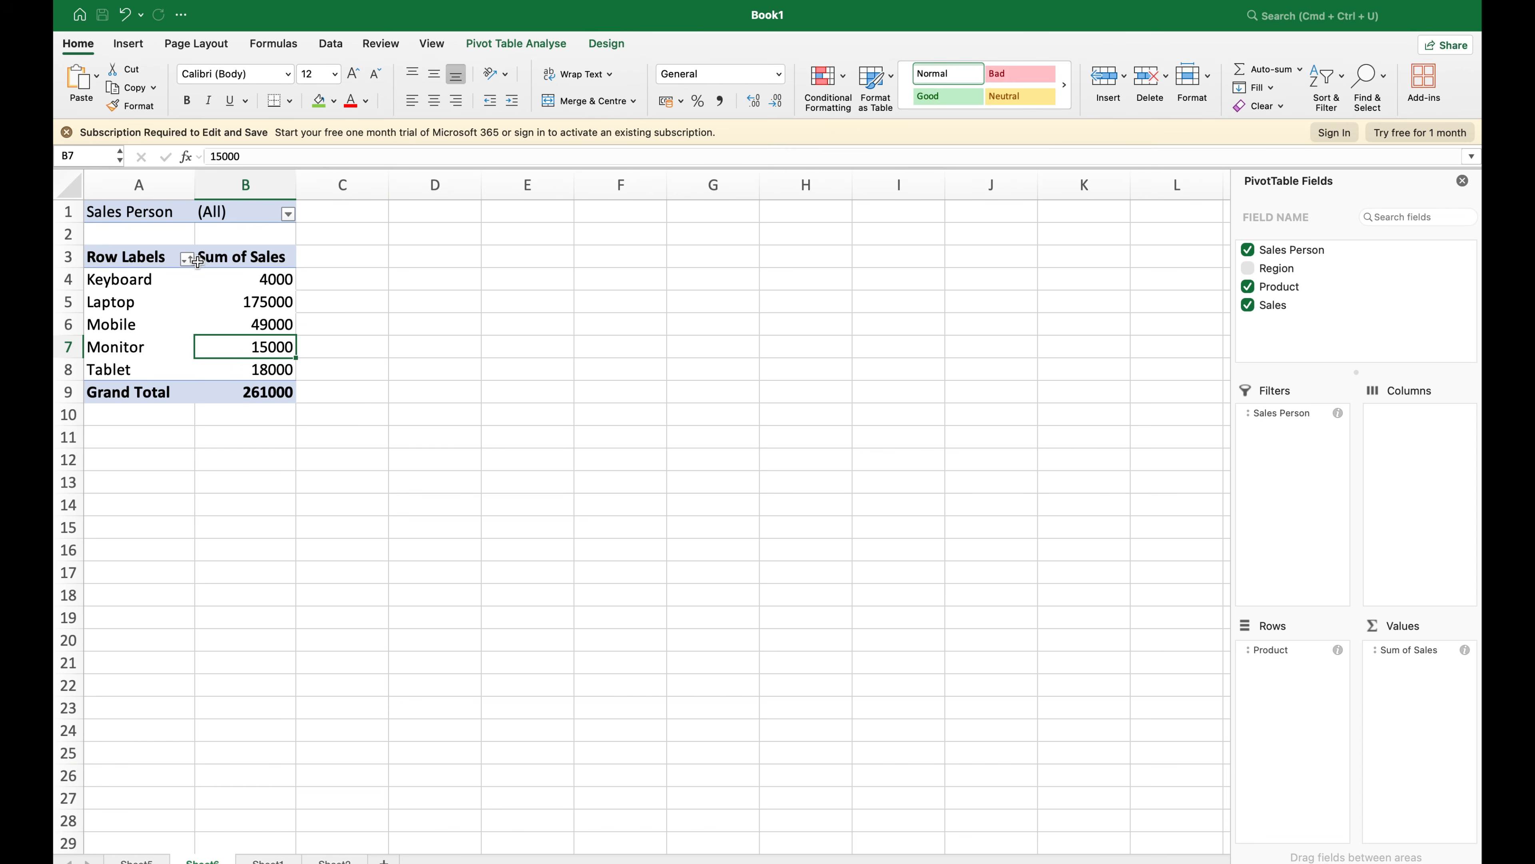
Step: Sort the products in the pivot table by Sum of Sales in descending order
{"action": "left_click", "coordinate": [187, 260]}
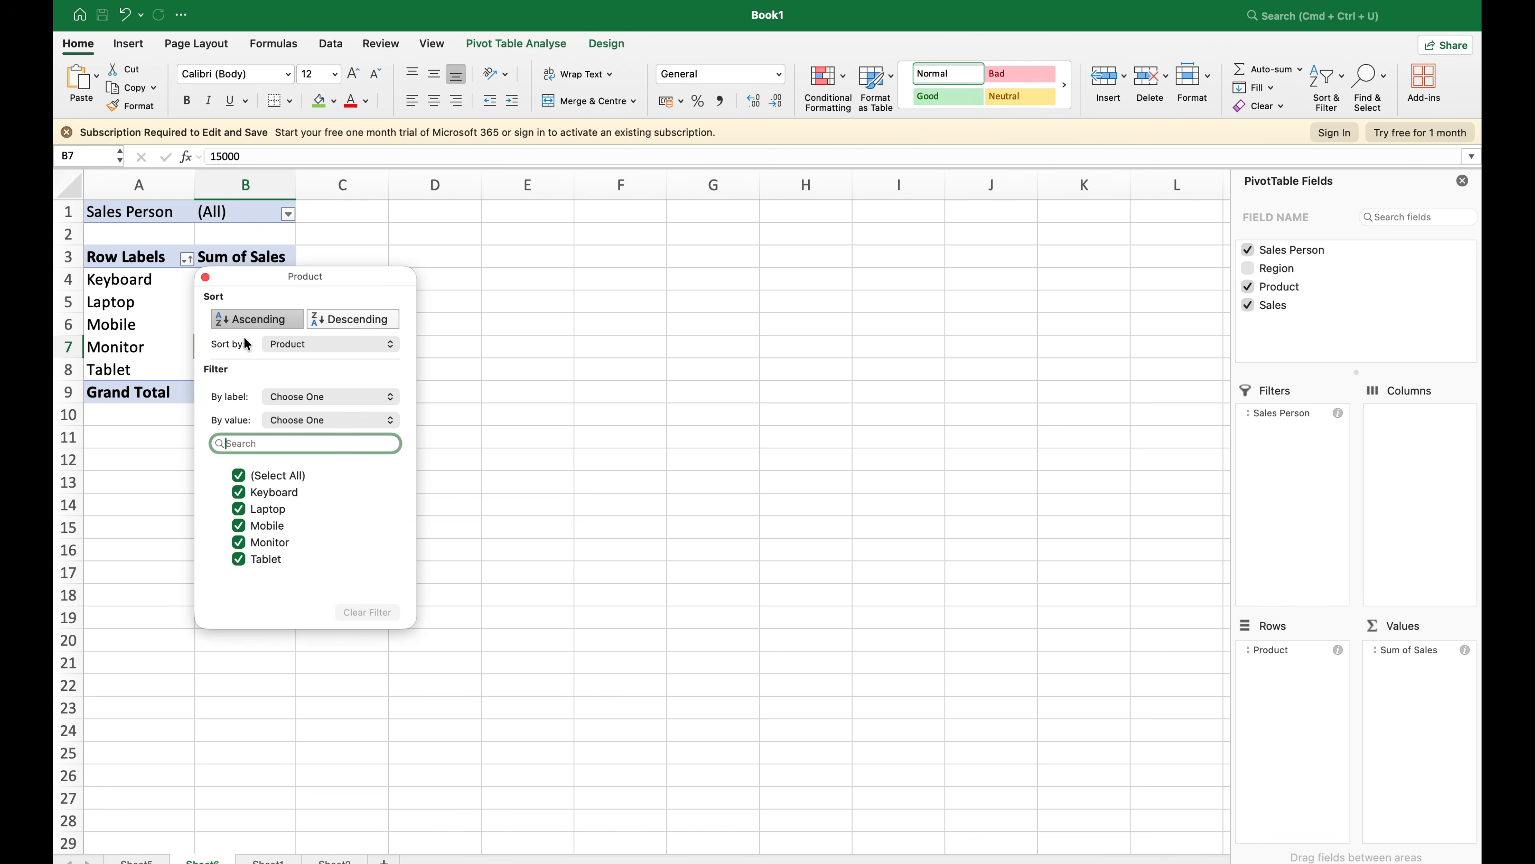
{"action": "left_click", "coordinate": [285, 345]}
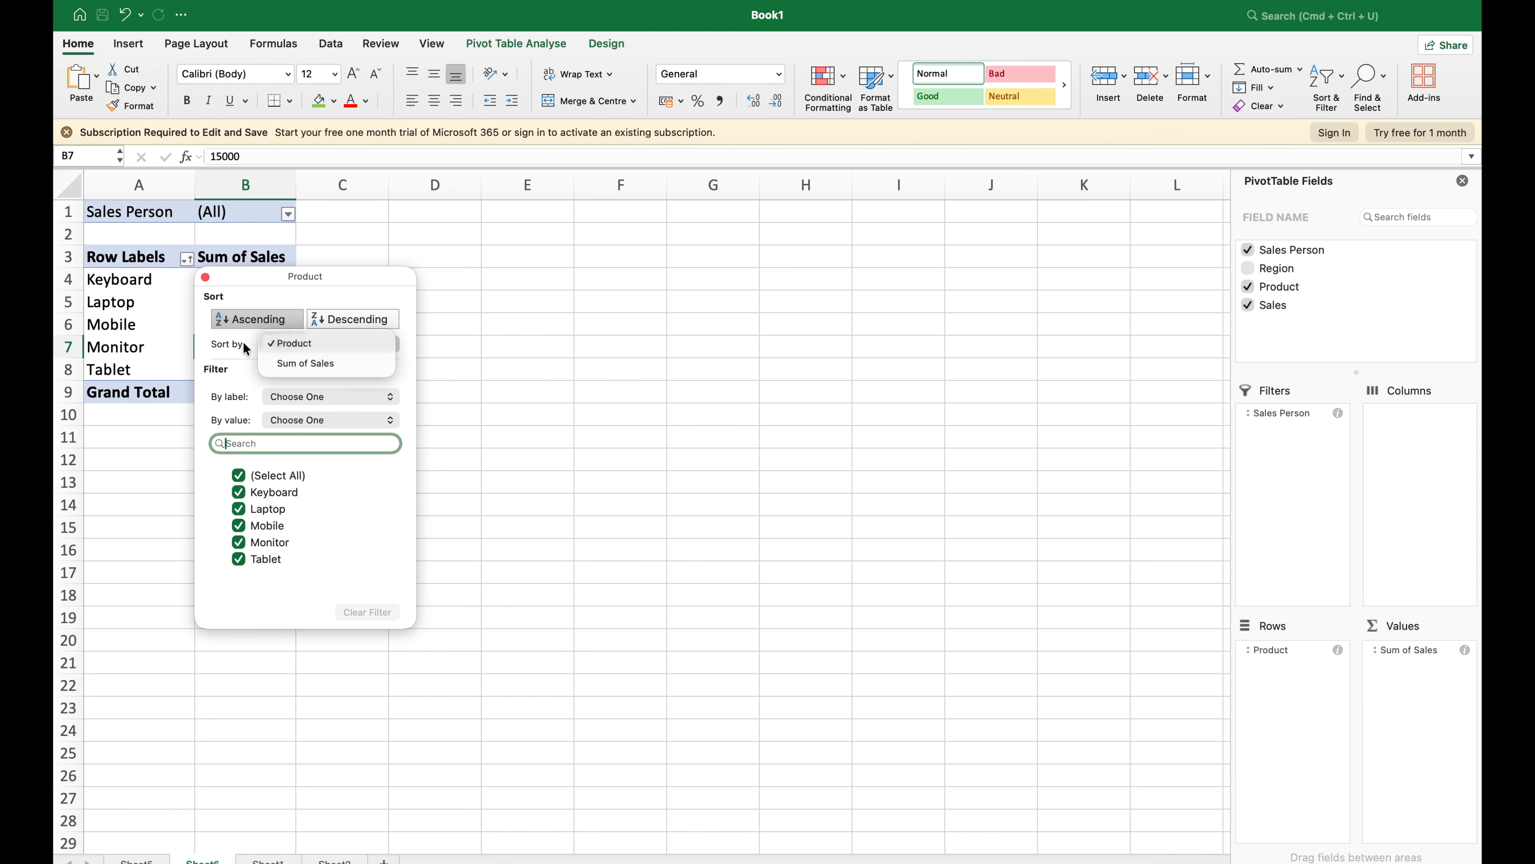
{"action": "left_click", "coordinate": [281, 363]}
{"action": "left_click", "coordinate": [384, 321]}
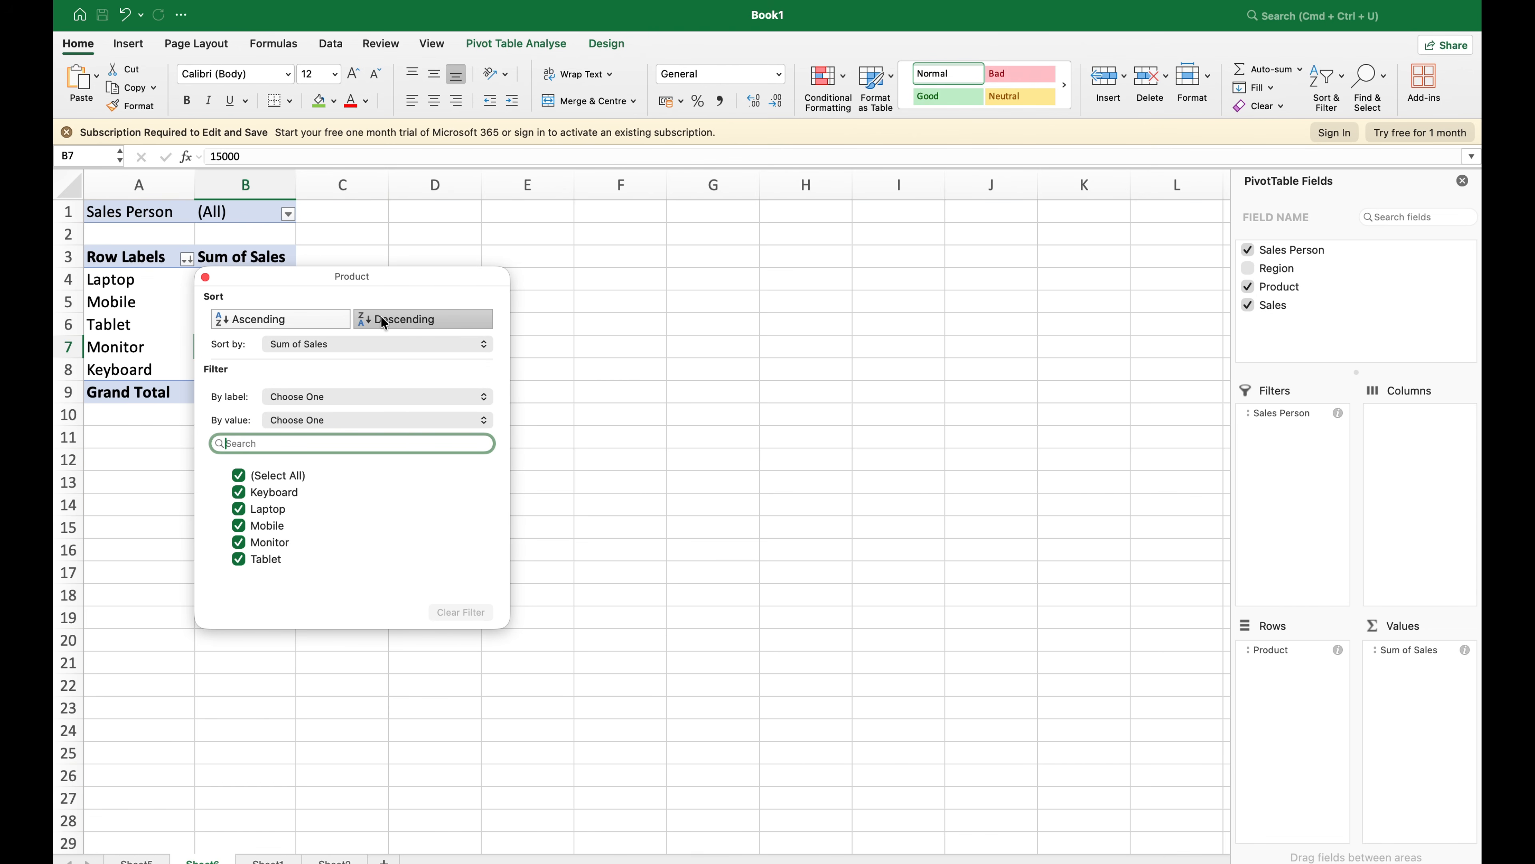
{"action": "left_click", "coordinate": [600, 419]}
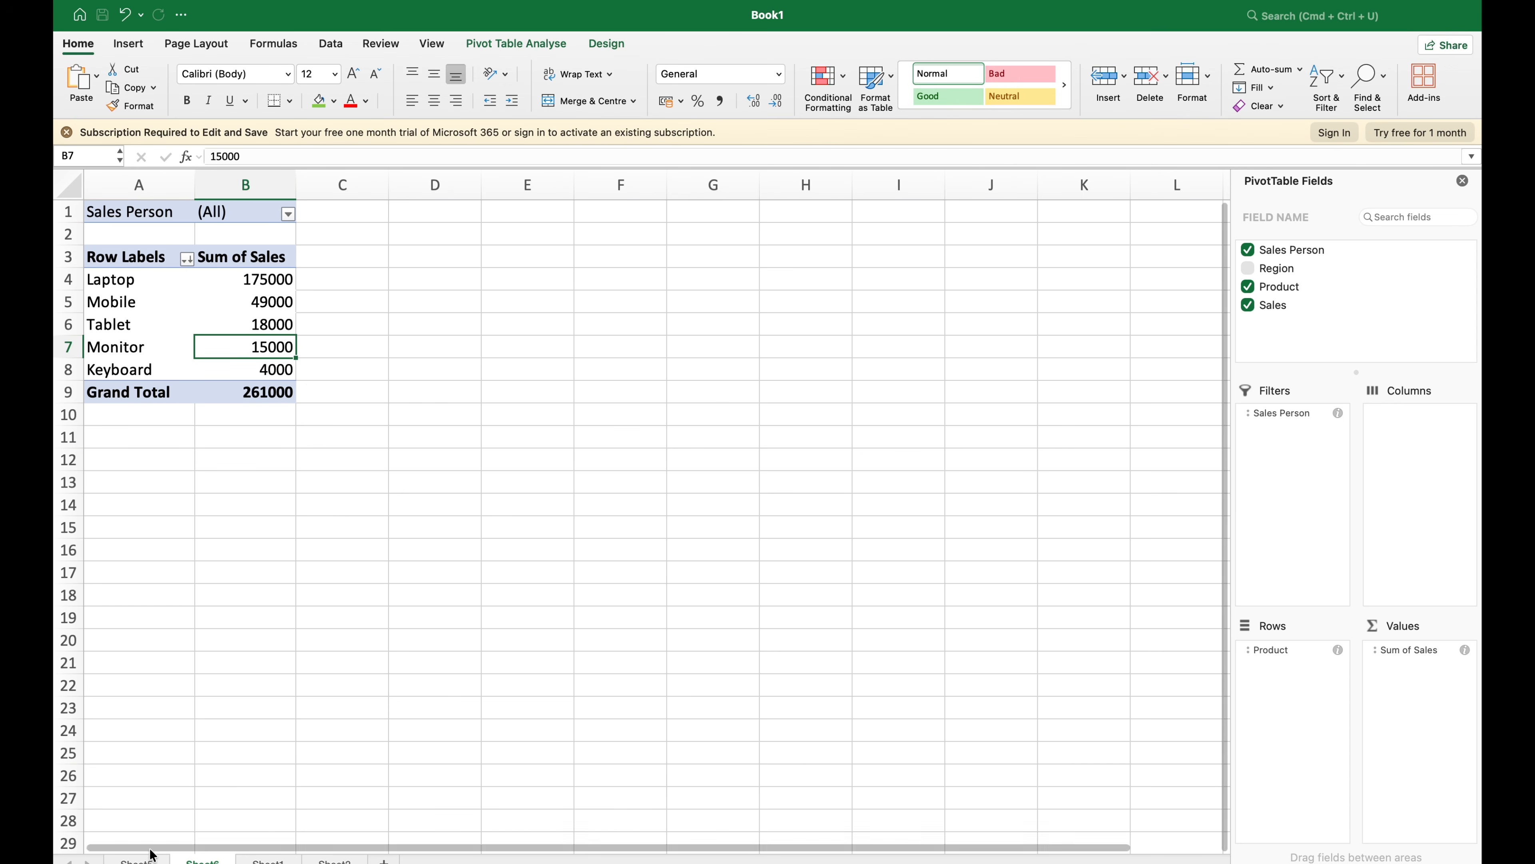
Step: Create a pivot table on a new worksheet from the full order data range B3:H33 on Sheet5
{"action": "left_click", "coordinate": [136, 859]}
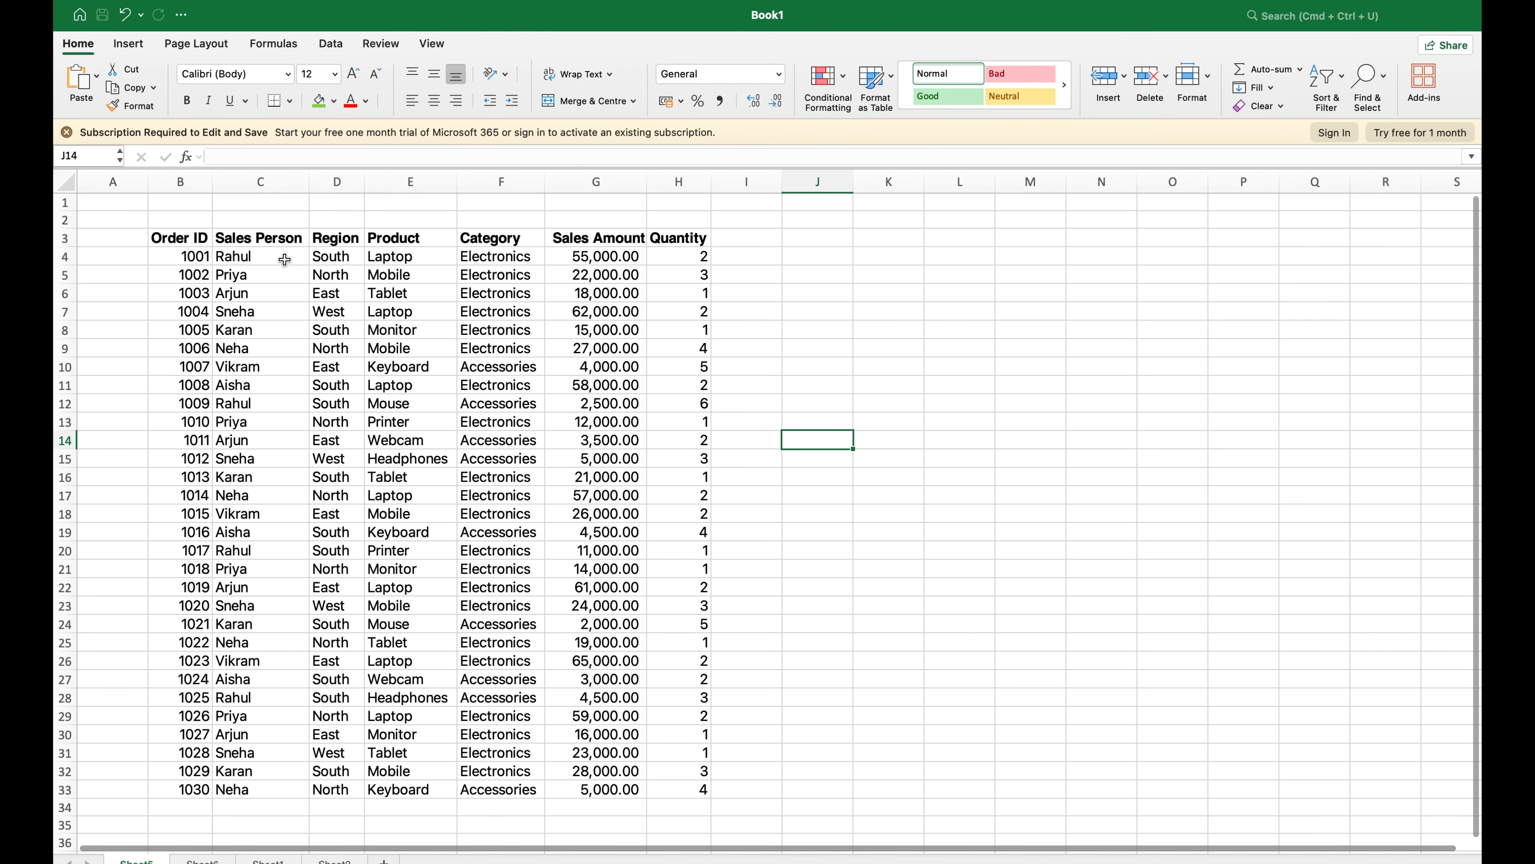
{"action": "left_click", "coordinate": [186, 238]}
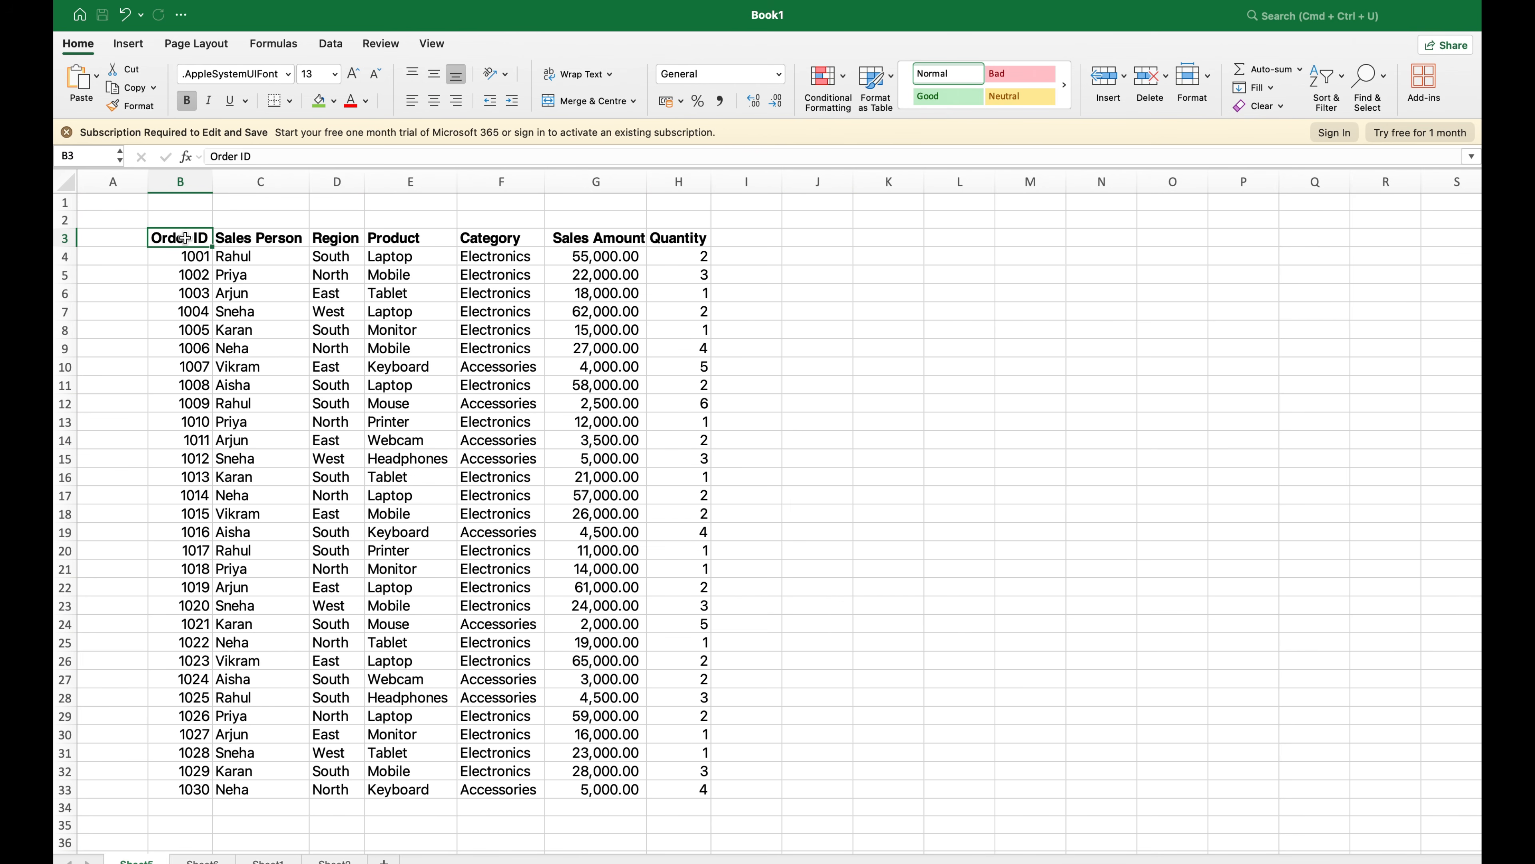
{"action": "key", "text": "super+shift+Right"}
{"action": "key", "text": "super+shift+Down"}
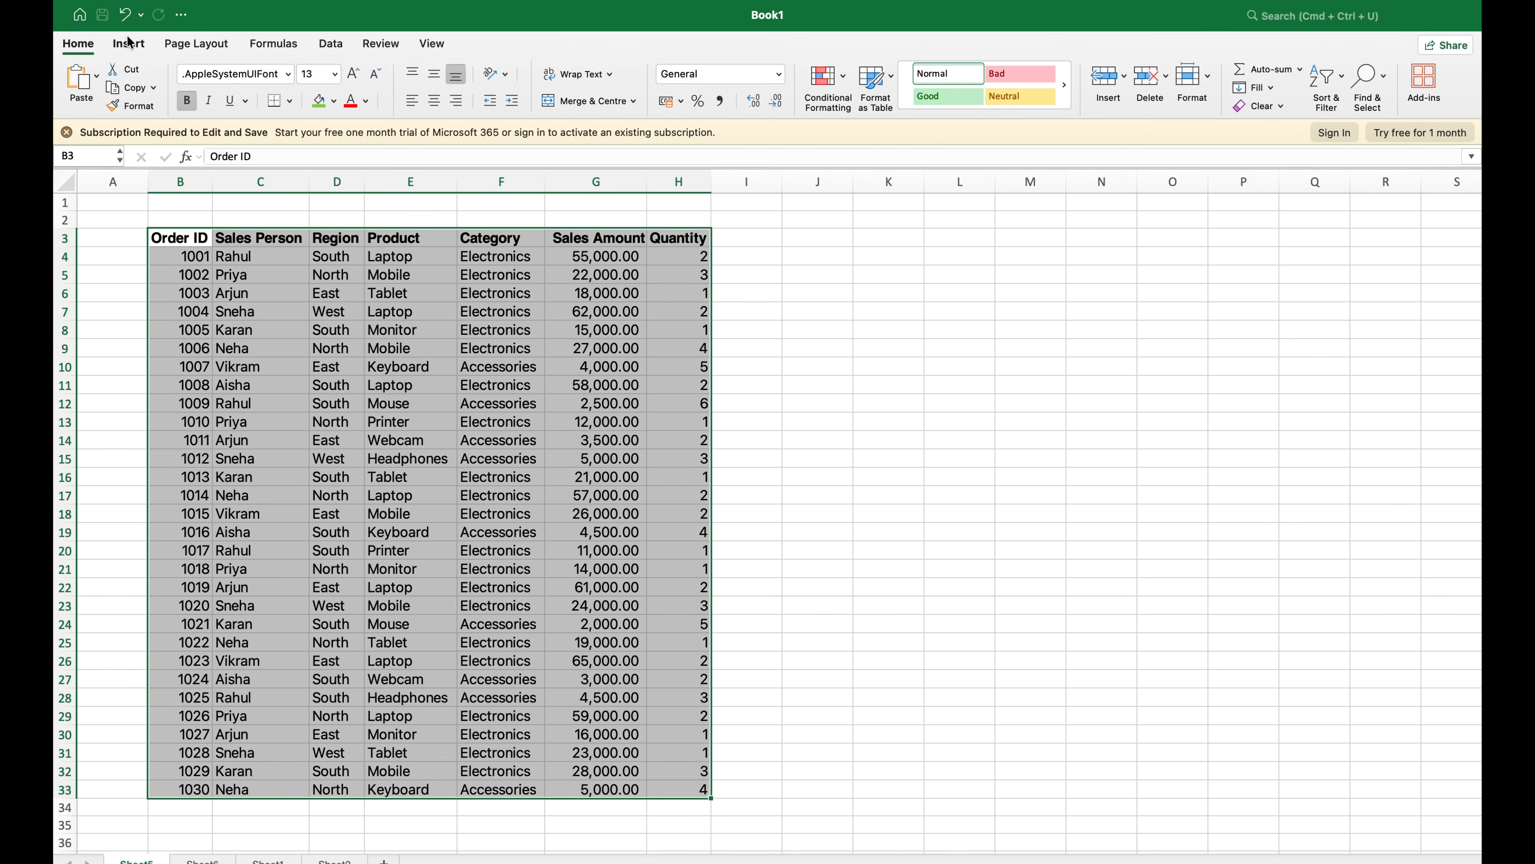
{"action": "left_click", "coordinate": [129, 42]}
{"action": "left_click", "coordinate": [76, 86]}
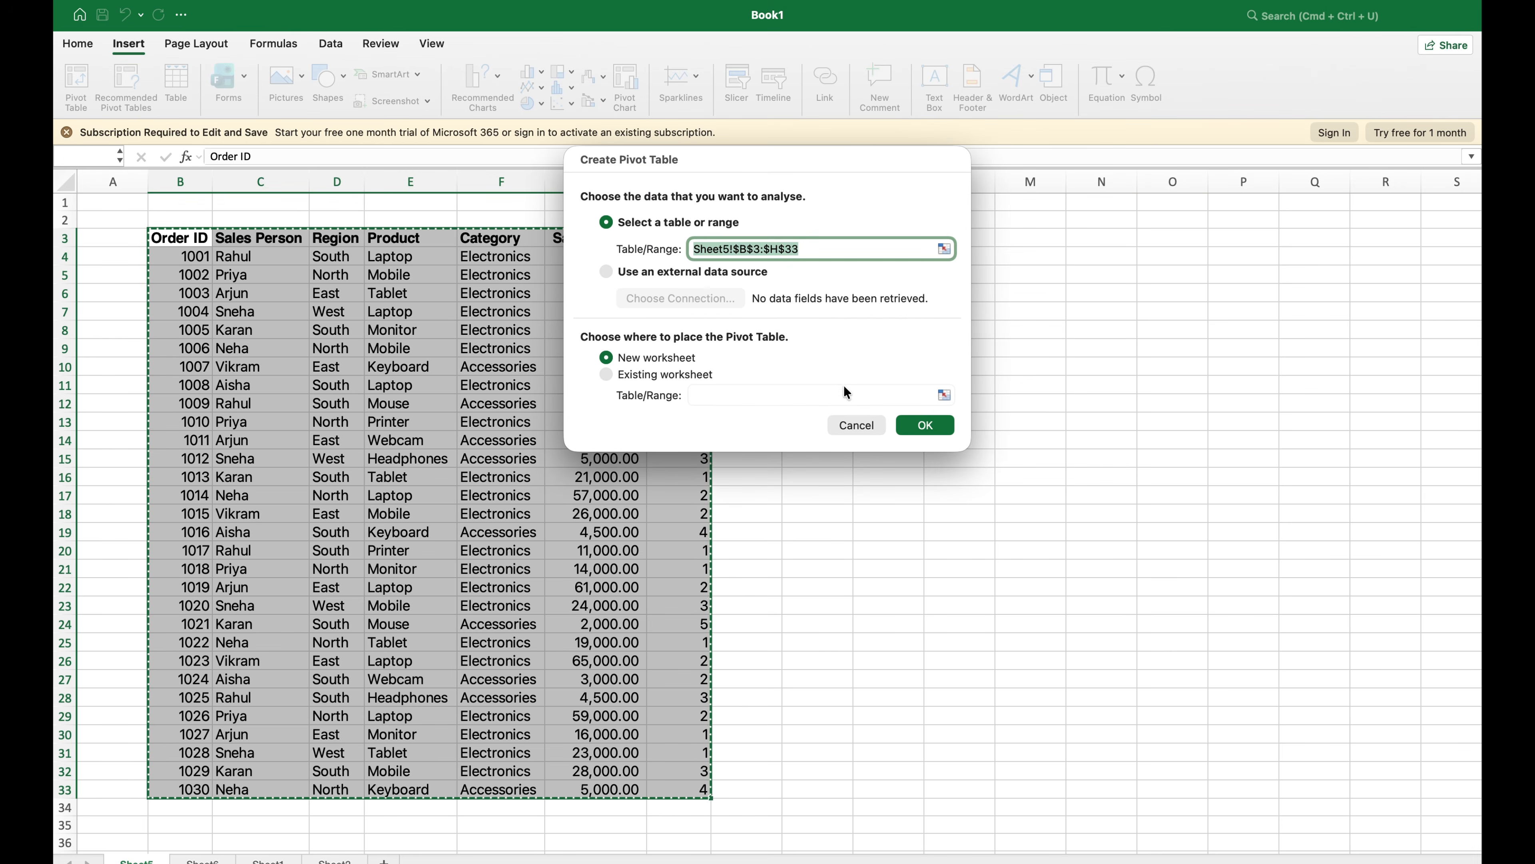
{"action": "left_click", "coordinate": [922, 426]}
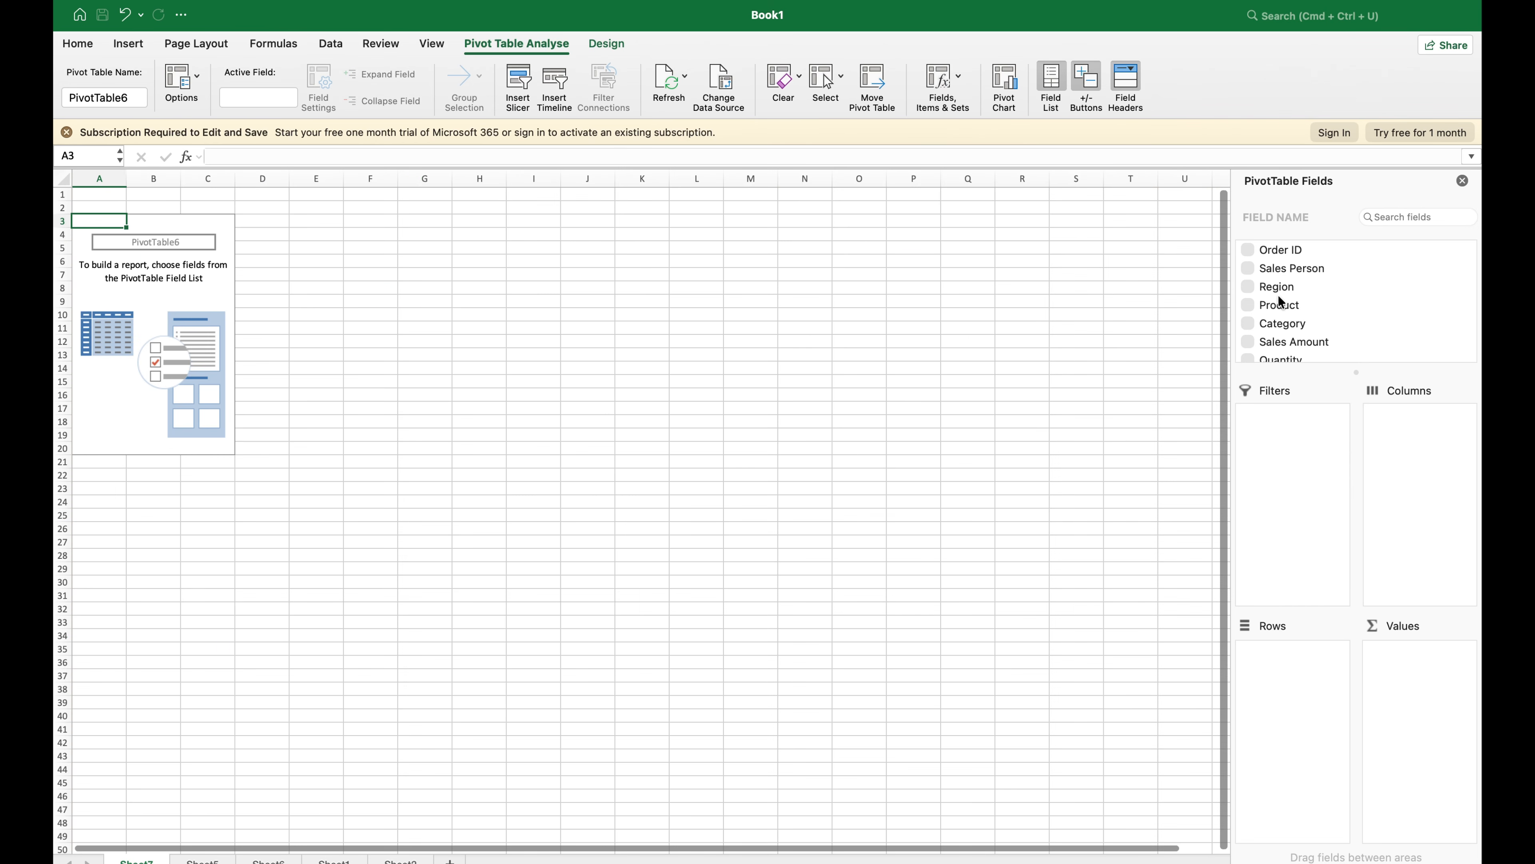
Step: Add Region as the row field and Sales Amount as the summed value in the new pivot table
{"action": "left_click", "coordinate": [1250, 286]}
{"action": "left_click", "coordinate": [1249, 343]}
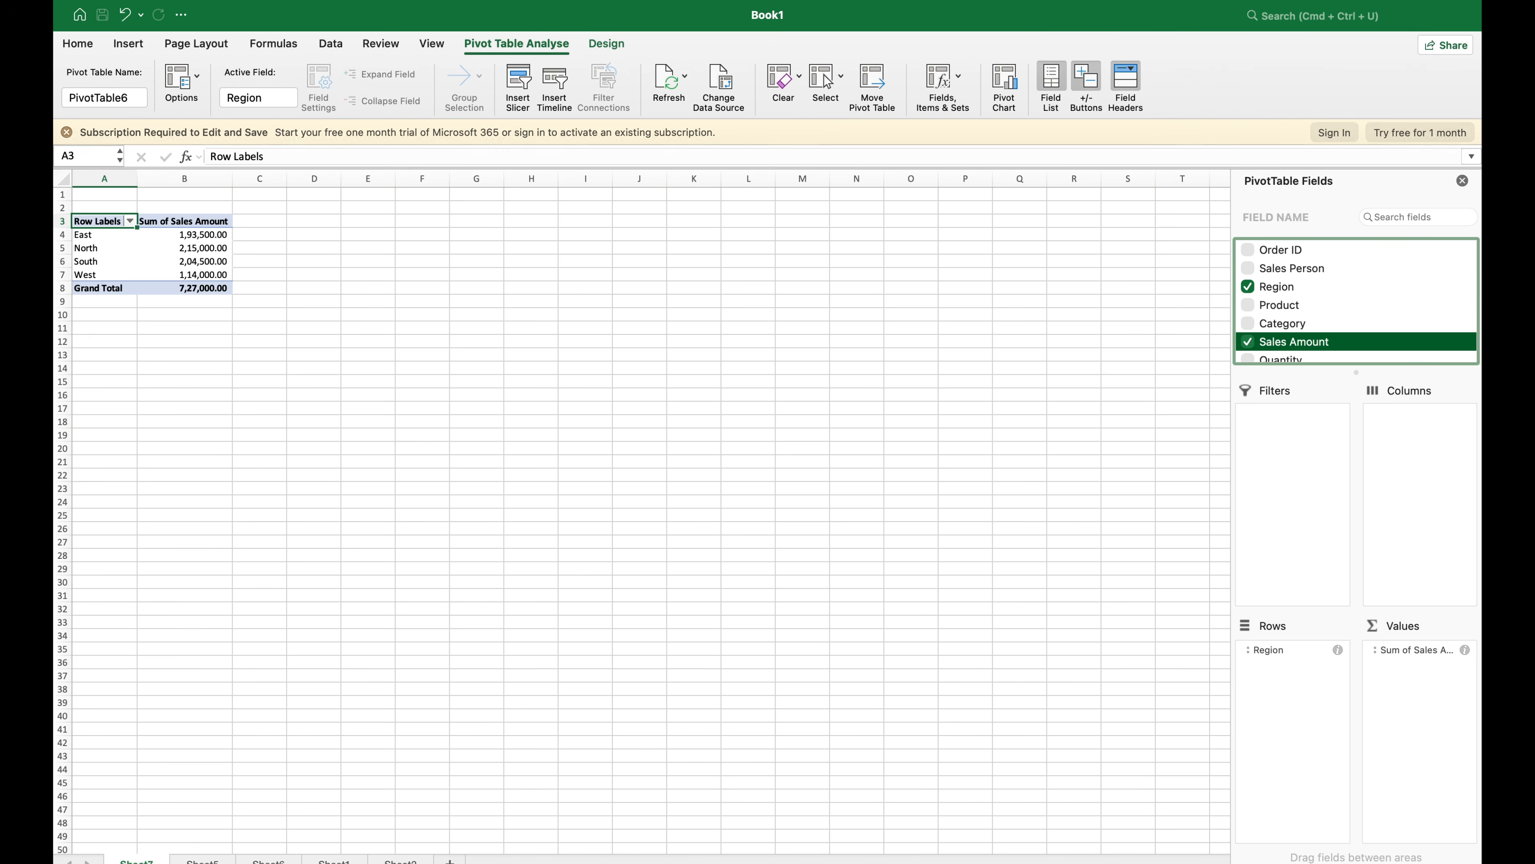
{"action": "scroll", "coordinate": [641, 511], "scroll_direction": "up", "scroll_amount": 8}
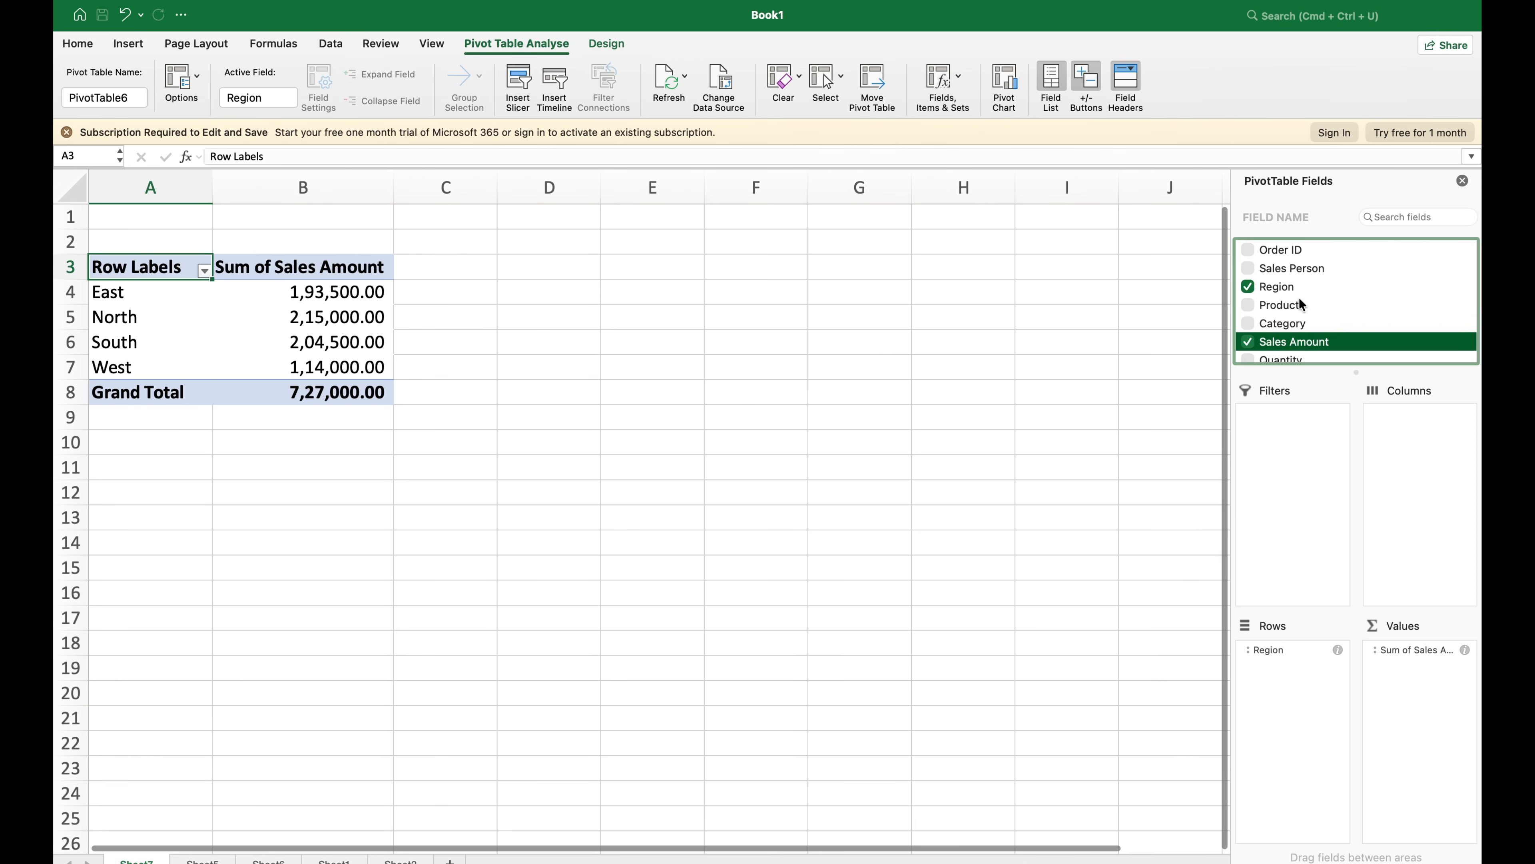
Step: Replace the Region row field with Category, swap Category for Product, and check the sales total of Laptop
{"action": "left_click", "coordinate": [1247, 287]}
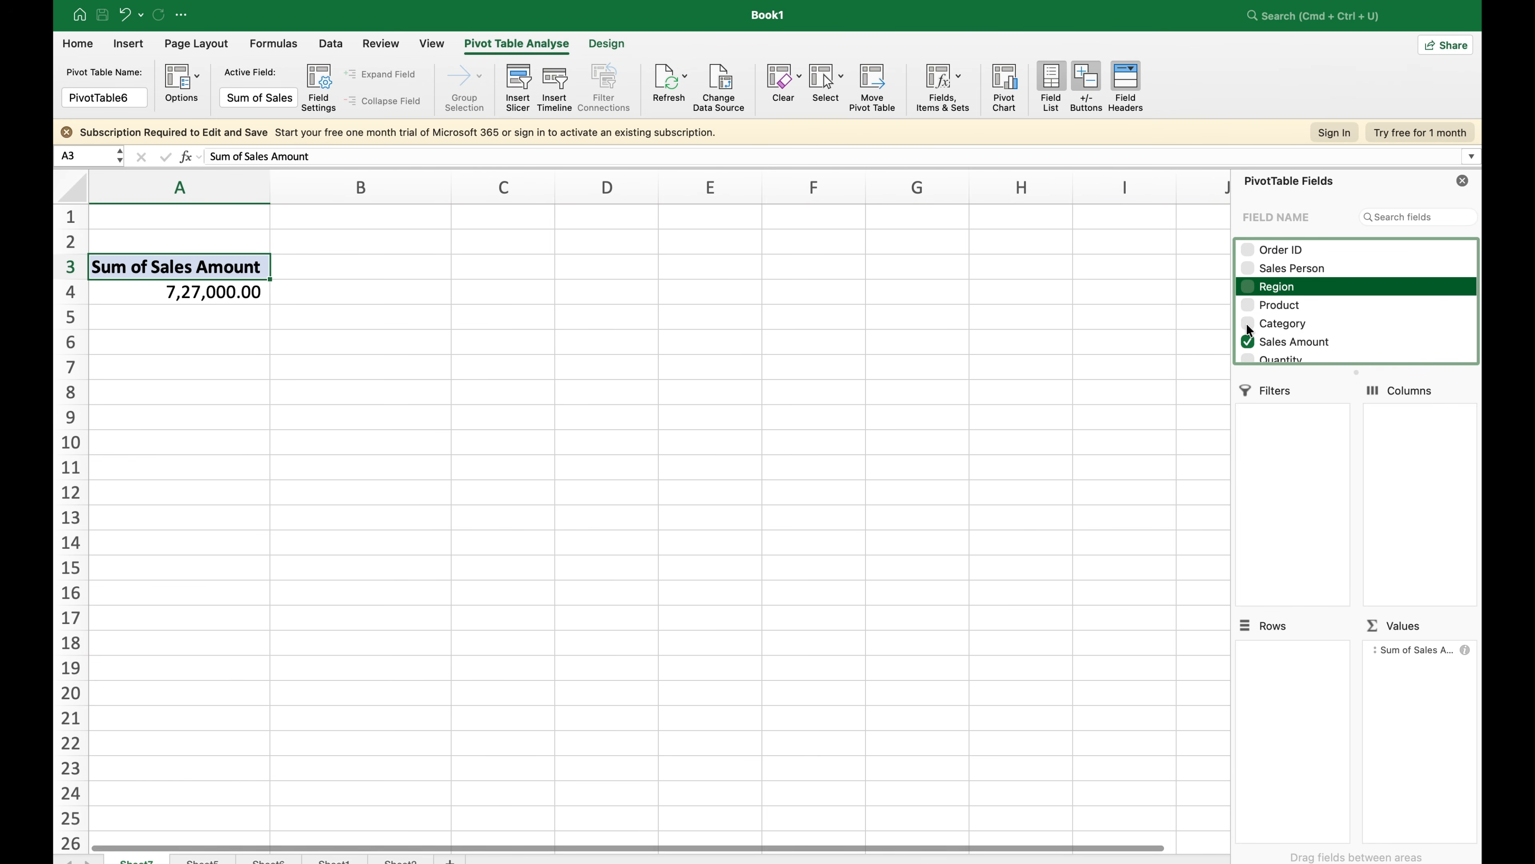
{"action": "left_click", "coordinate": [1247, 323]}
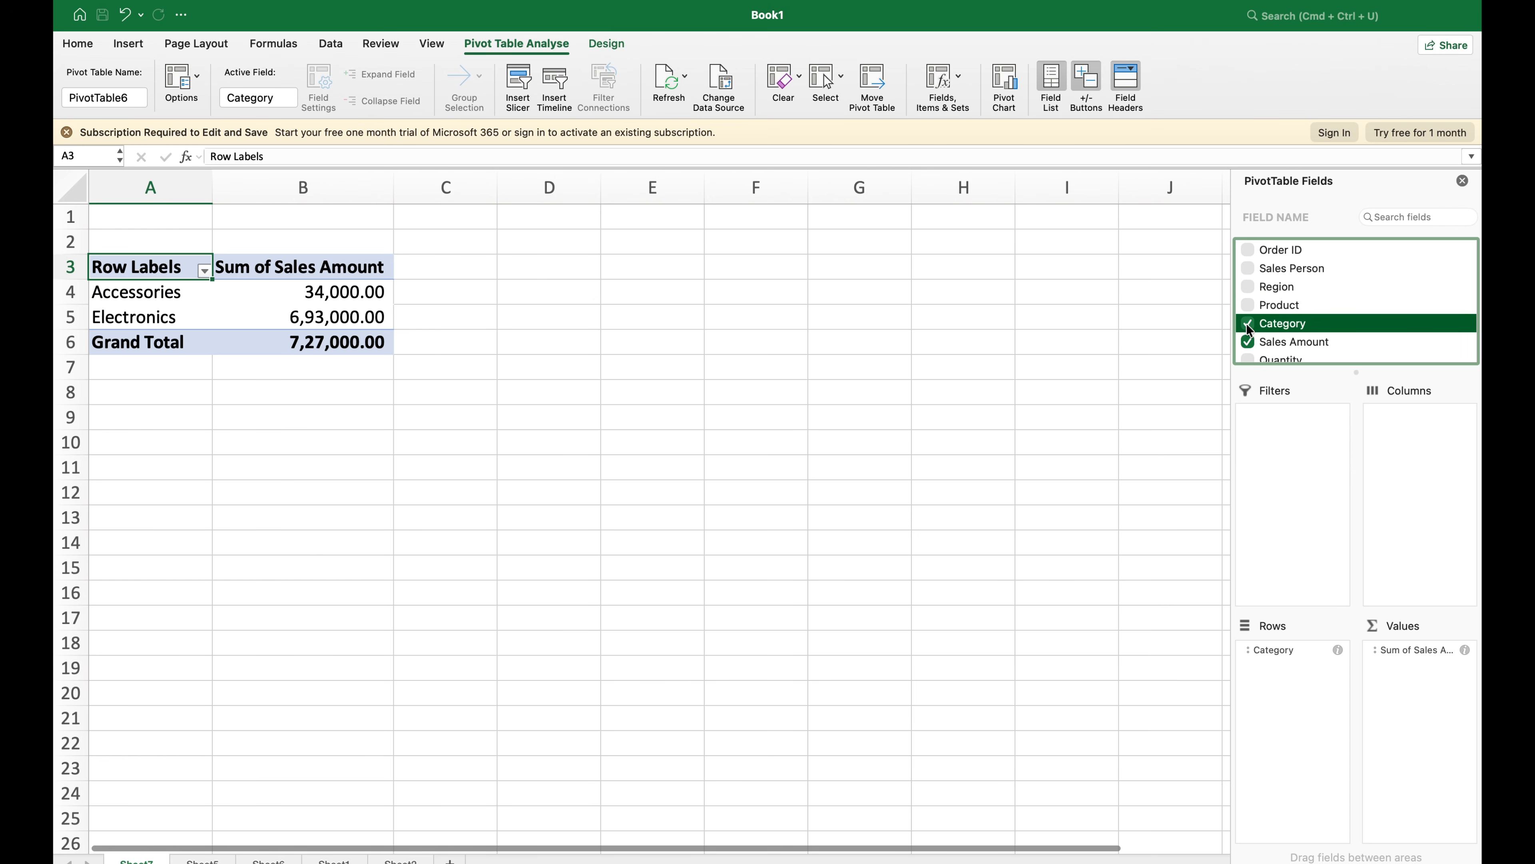
{"action": "left_click", "coordinate": [1248, 323]}
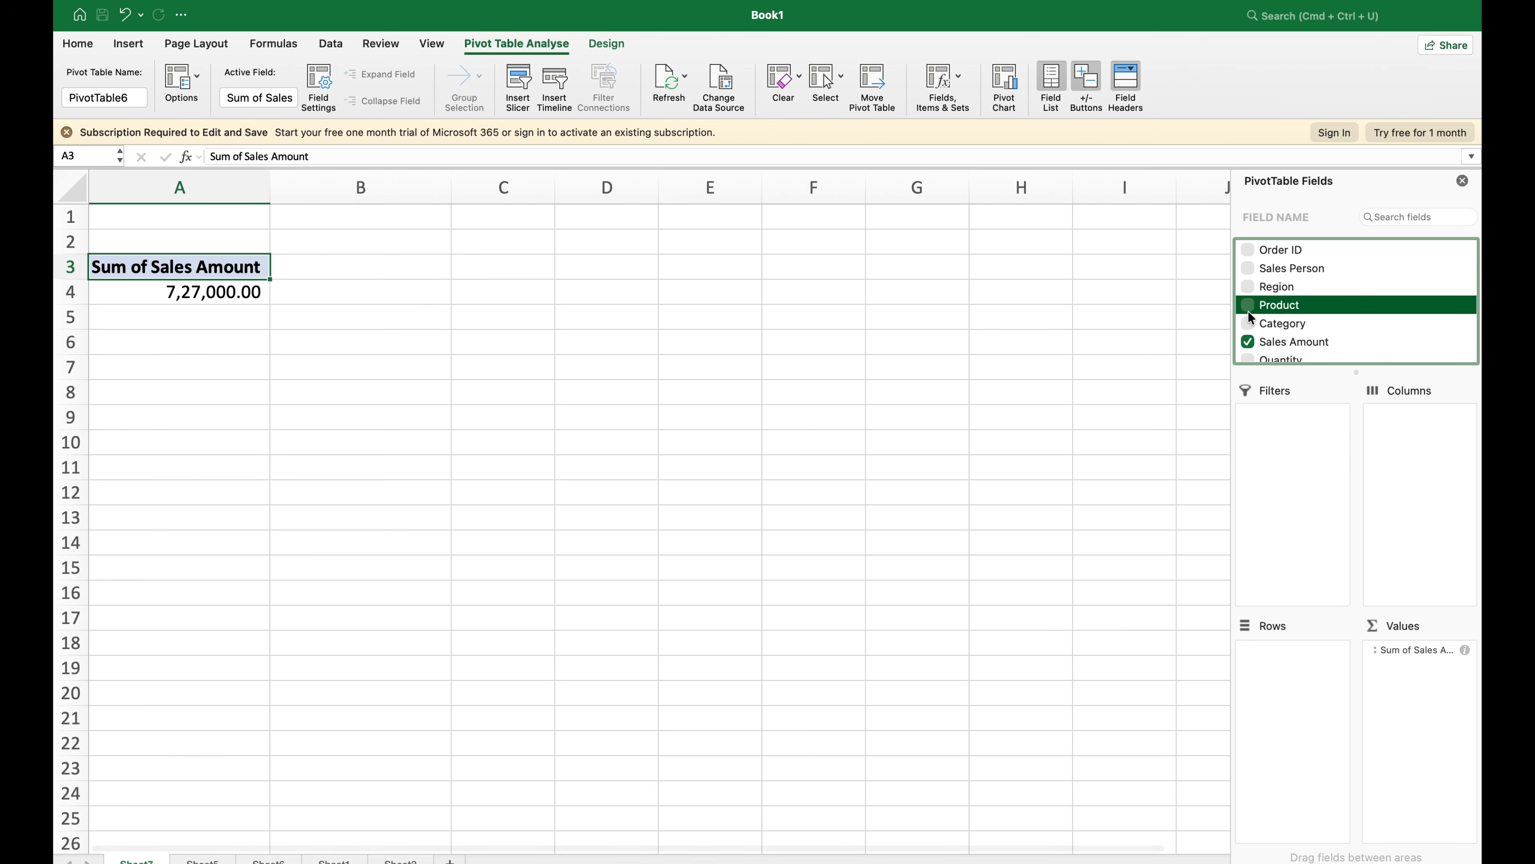
{"action": "left_click", "coordinate": [1247, 304]}
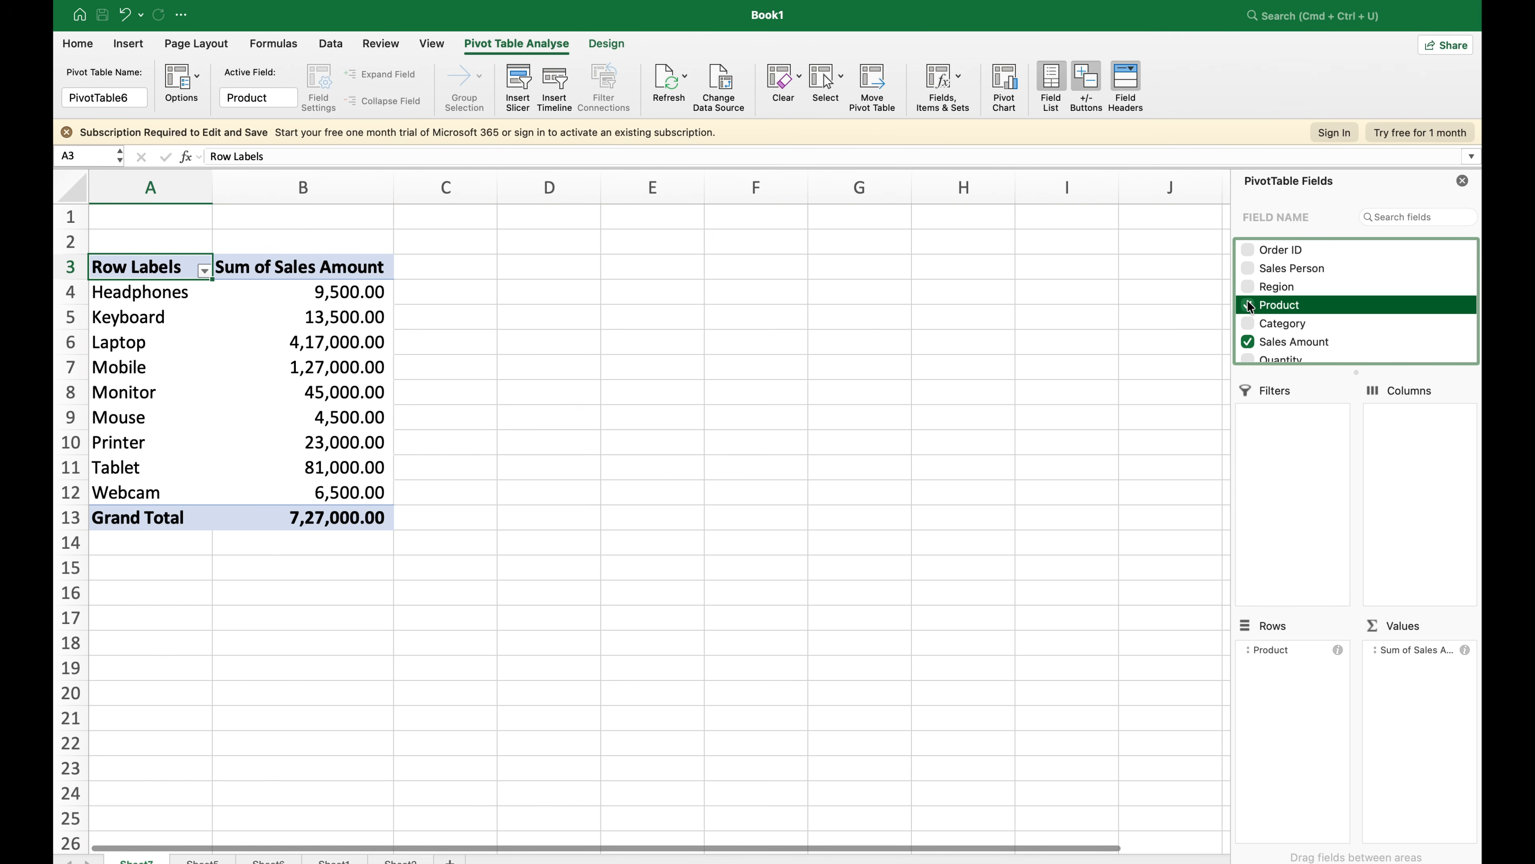
{"action": "left_click", "coordinate": [486, 320]}
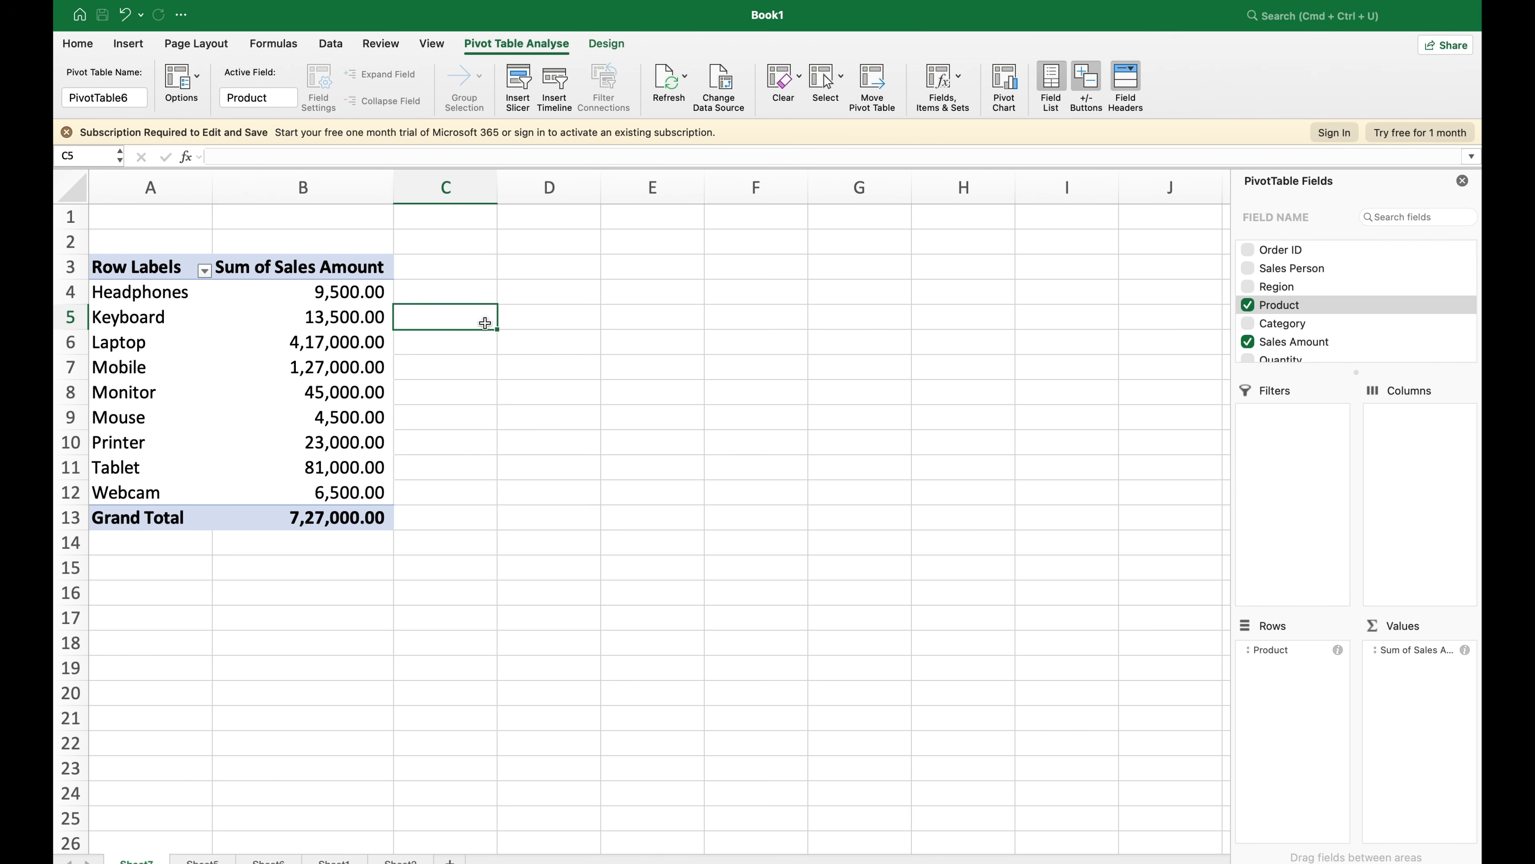
{"action": "left_click", "coordinate": [380, 344]}
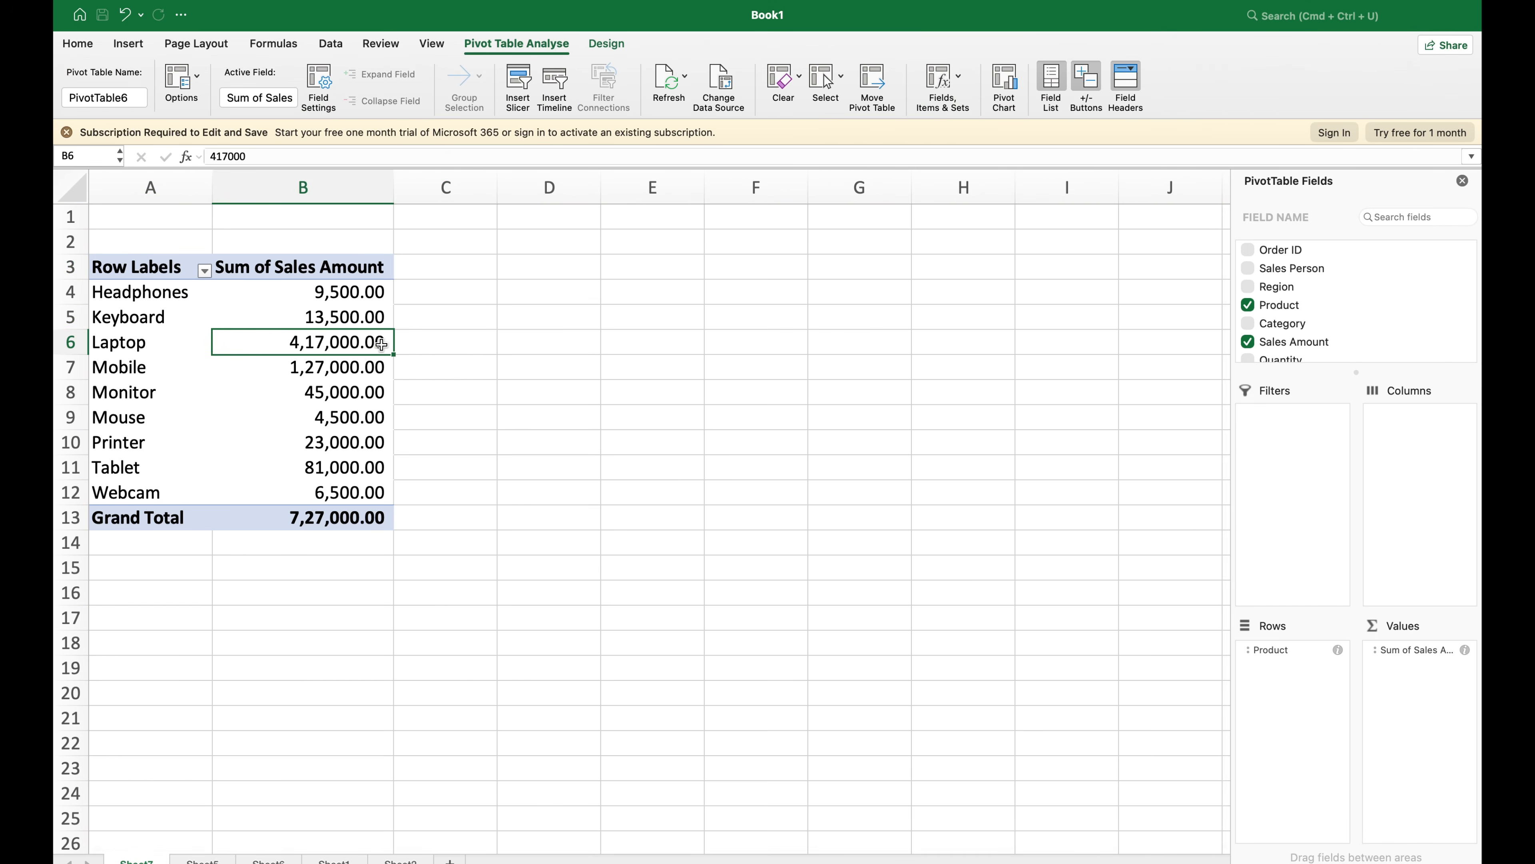
Step: Set the Product field to sort by Sum of Sales Amount and filter it to values greater than 50000
{"action": "left_click", "coordinate": [204, 271]}
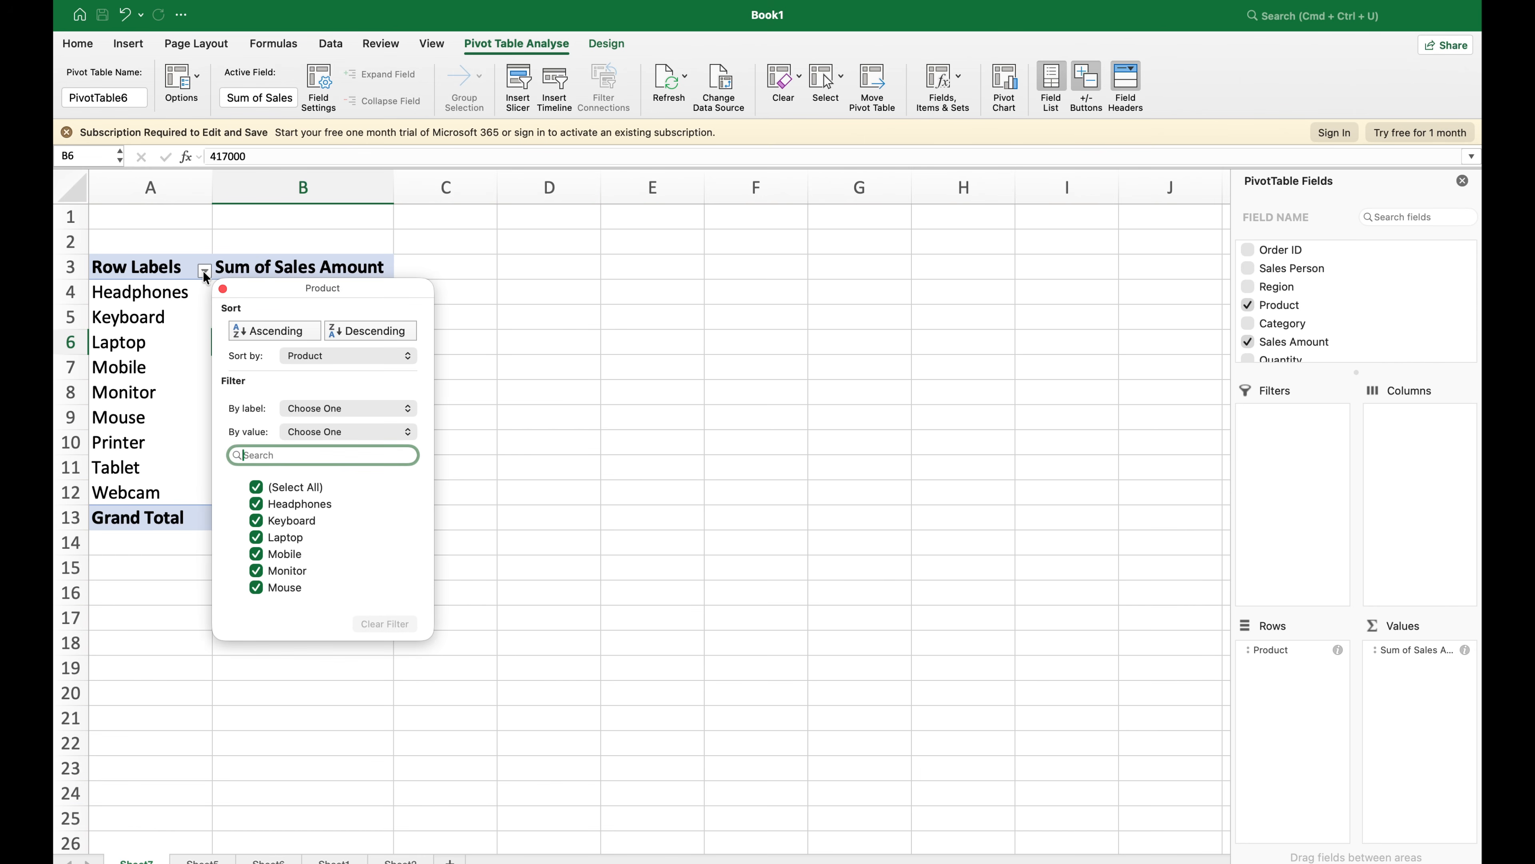
{"action": "left_click", "coordinate": [348, 356]}
{"action": "left_click", "coordinate": [347, 375]}
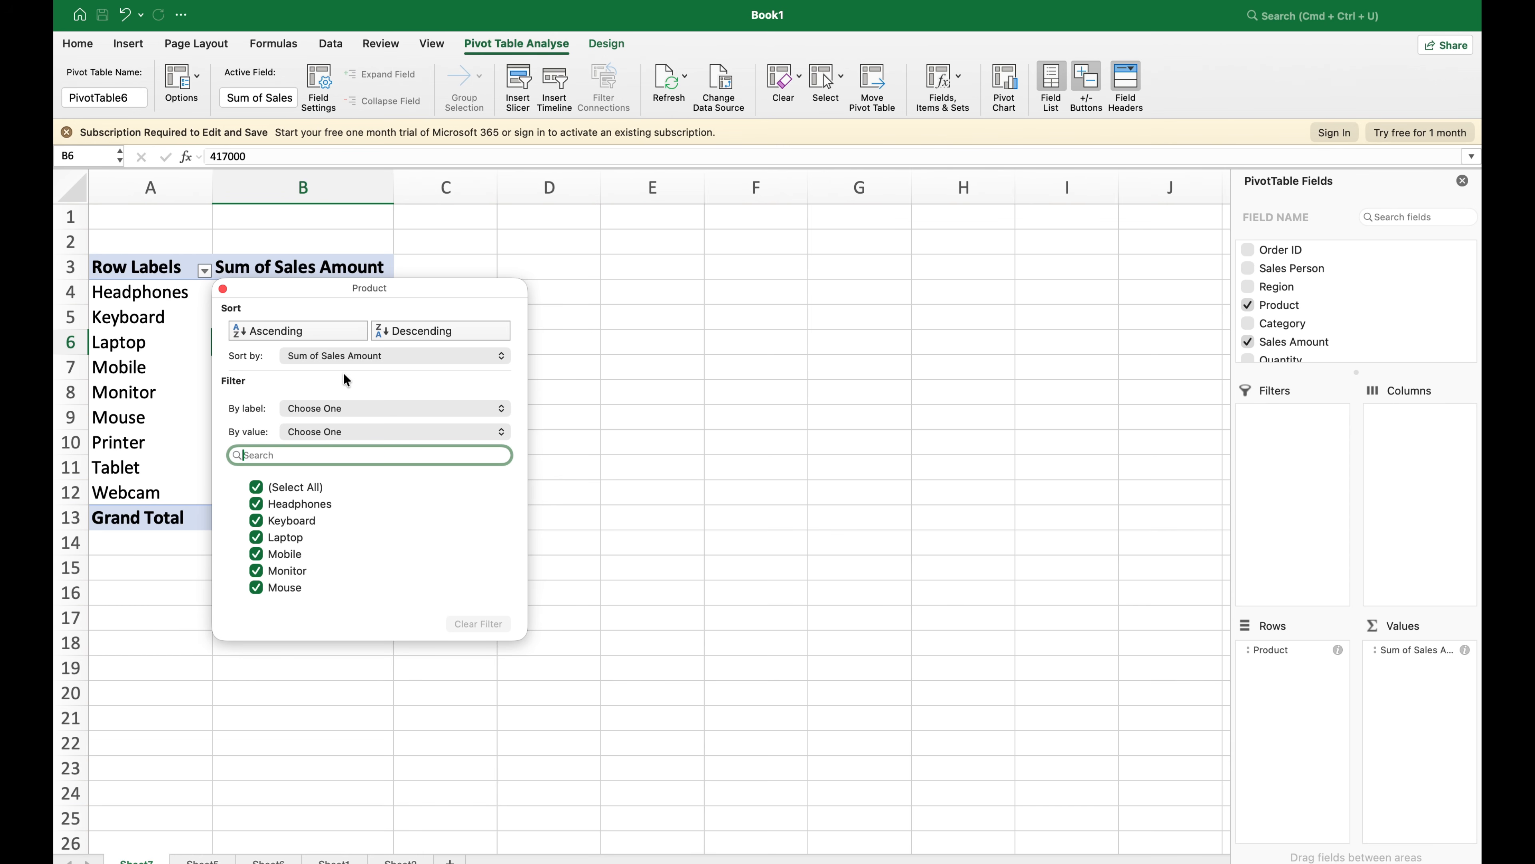
{"action": "left_click", "coordinate": [380, 432]}
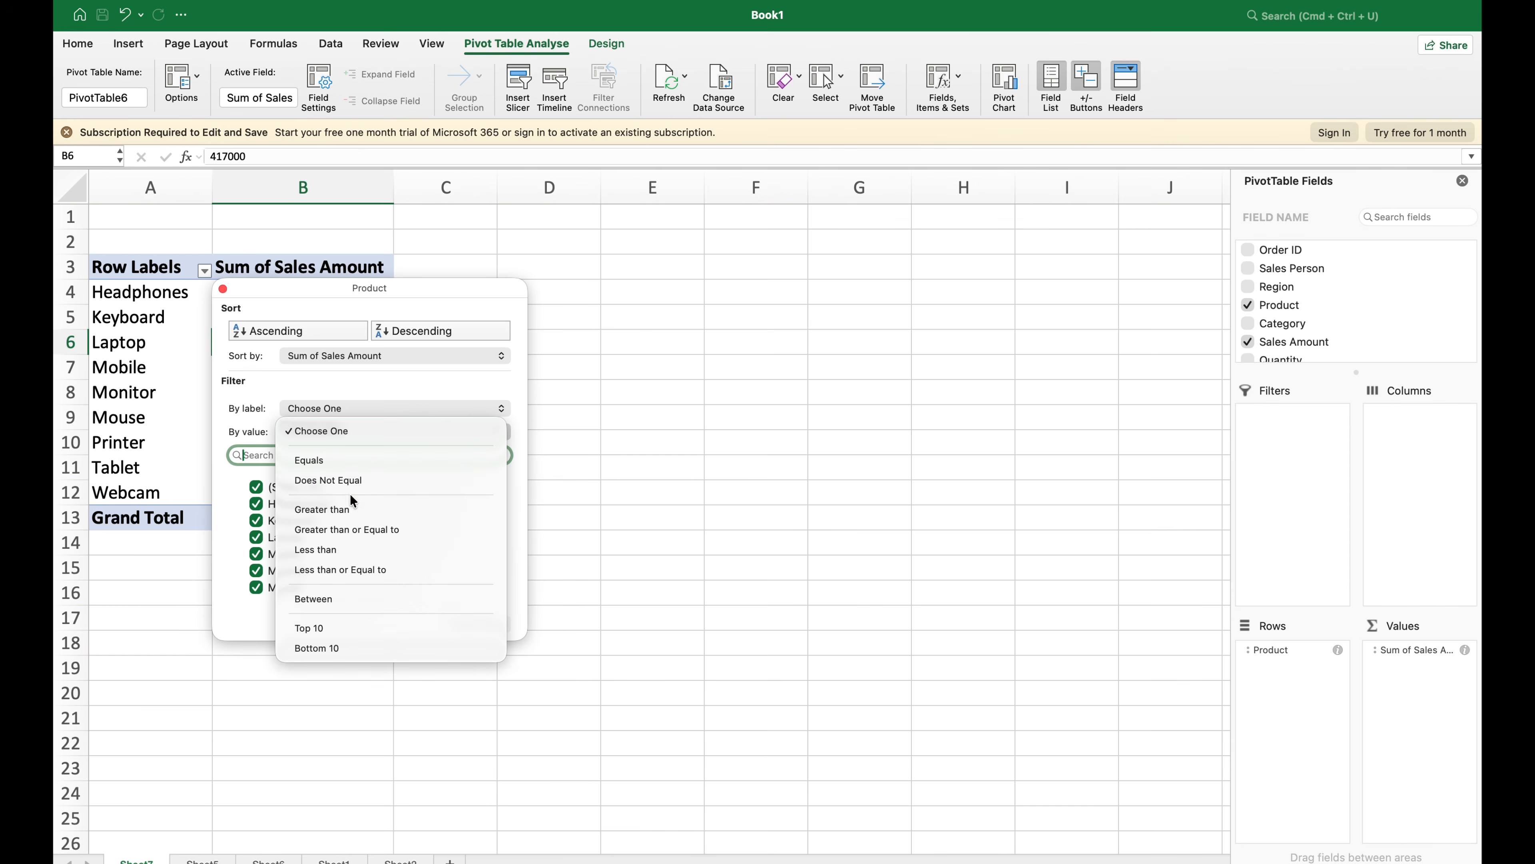
{"action": "left_click", "coordinate": [345, 510]}
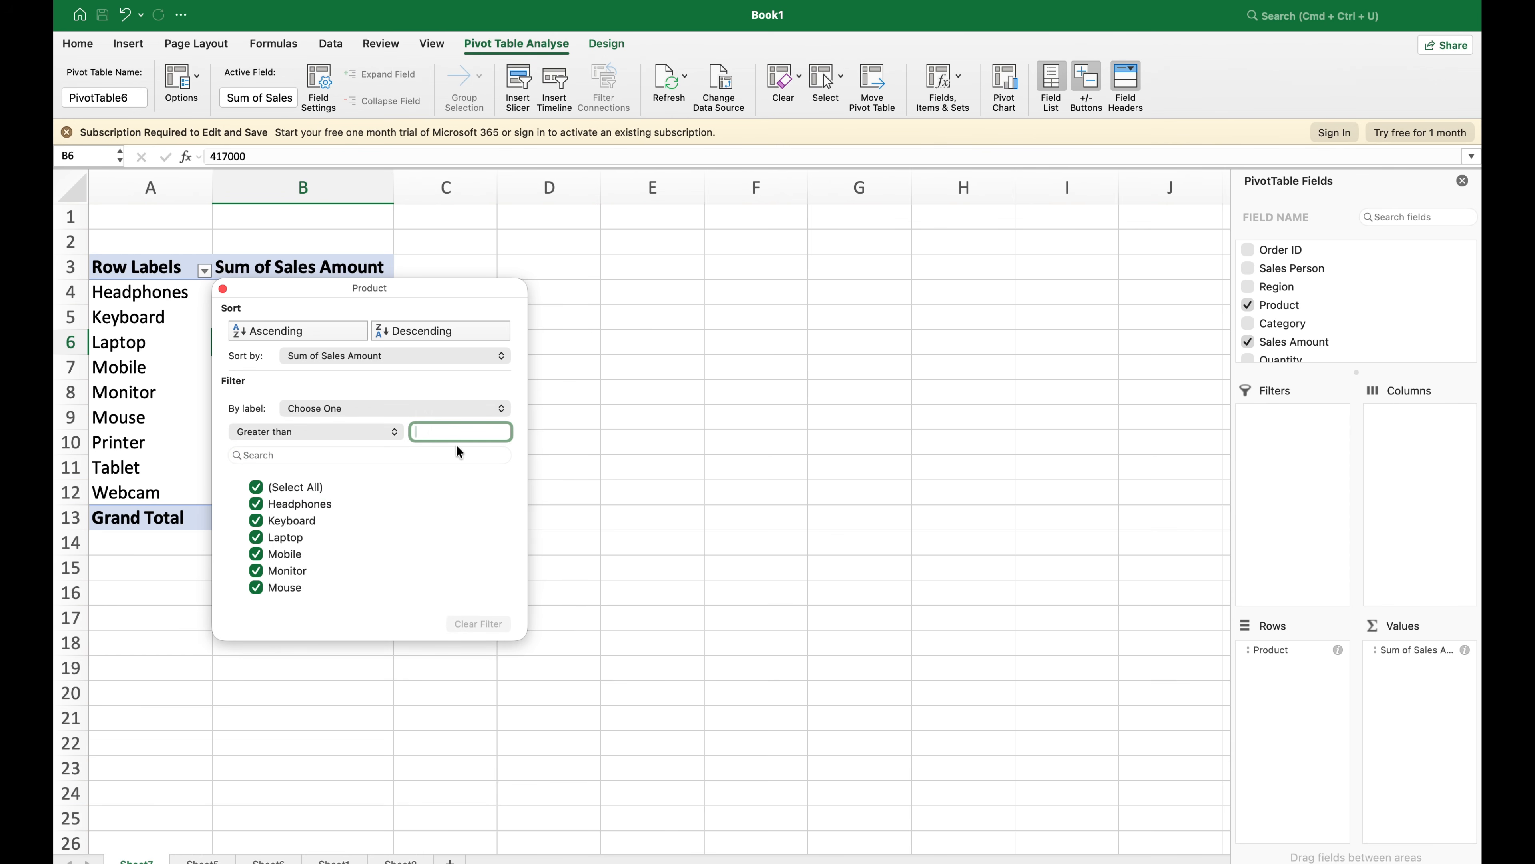
{"action": "type", "text": "50000"}
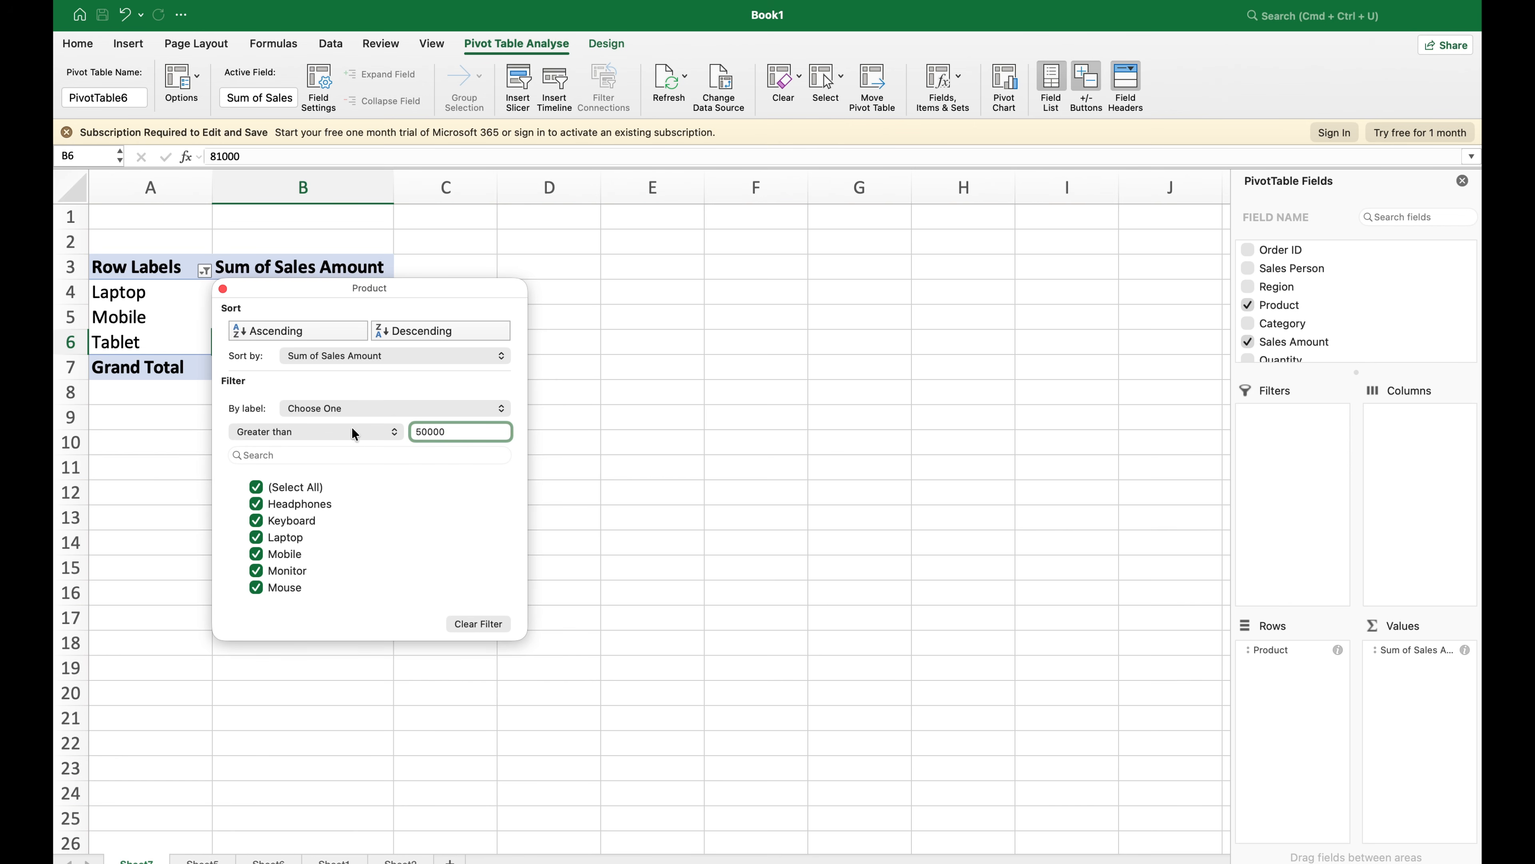
{"action": "left_click", "coordinate": [620, 454]}
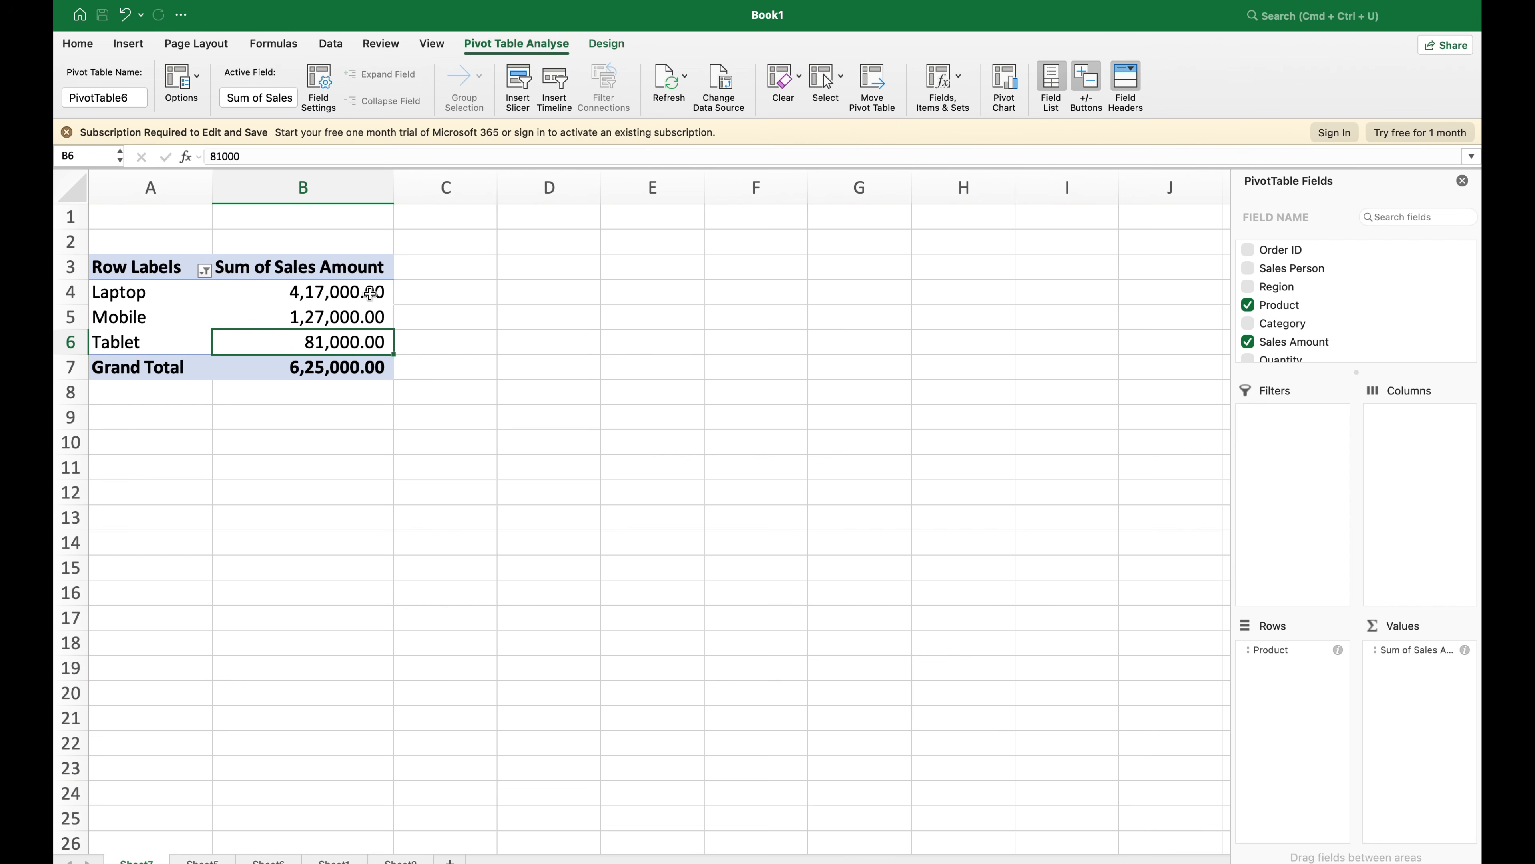
Step: Change the Product value filter to less than 50000 and select the filtered sales amounts in B4:B9
{"action": "left_click", "coordinate": [370, 292]}
{"action": "key", "text": "shift+Down"}
{"action": "key", "text": "shift+Down"}
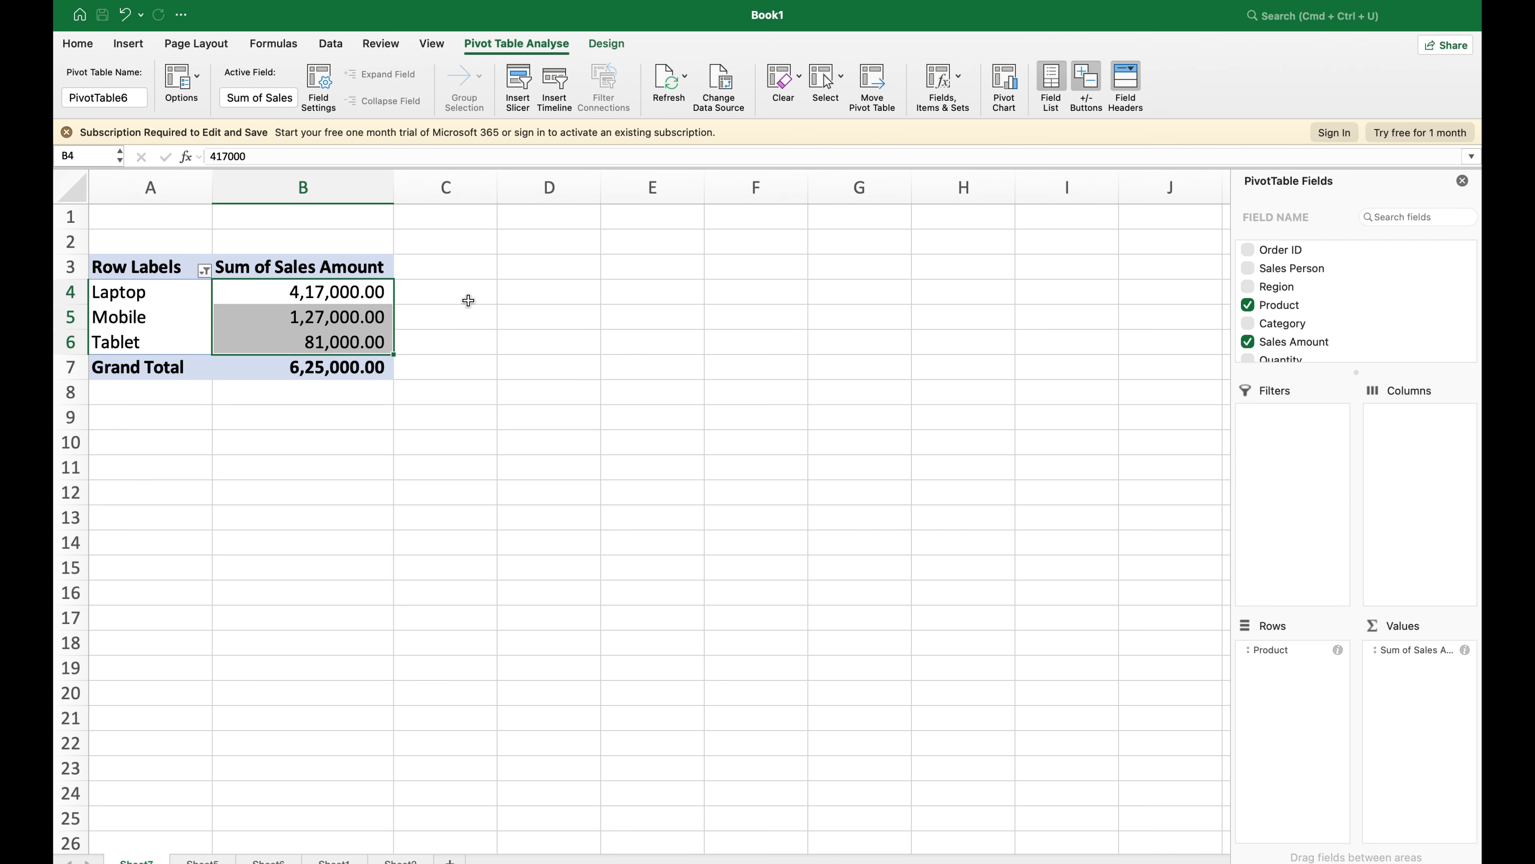
{"action": "left_click", "coordinate": [205, 270]}
{"action": "left_click", "coordinate": [301, 432]}
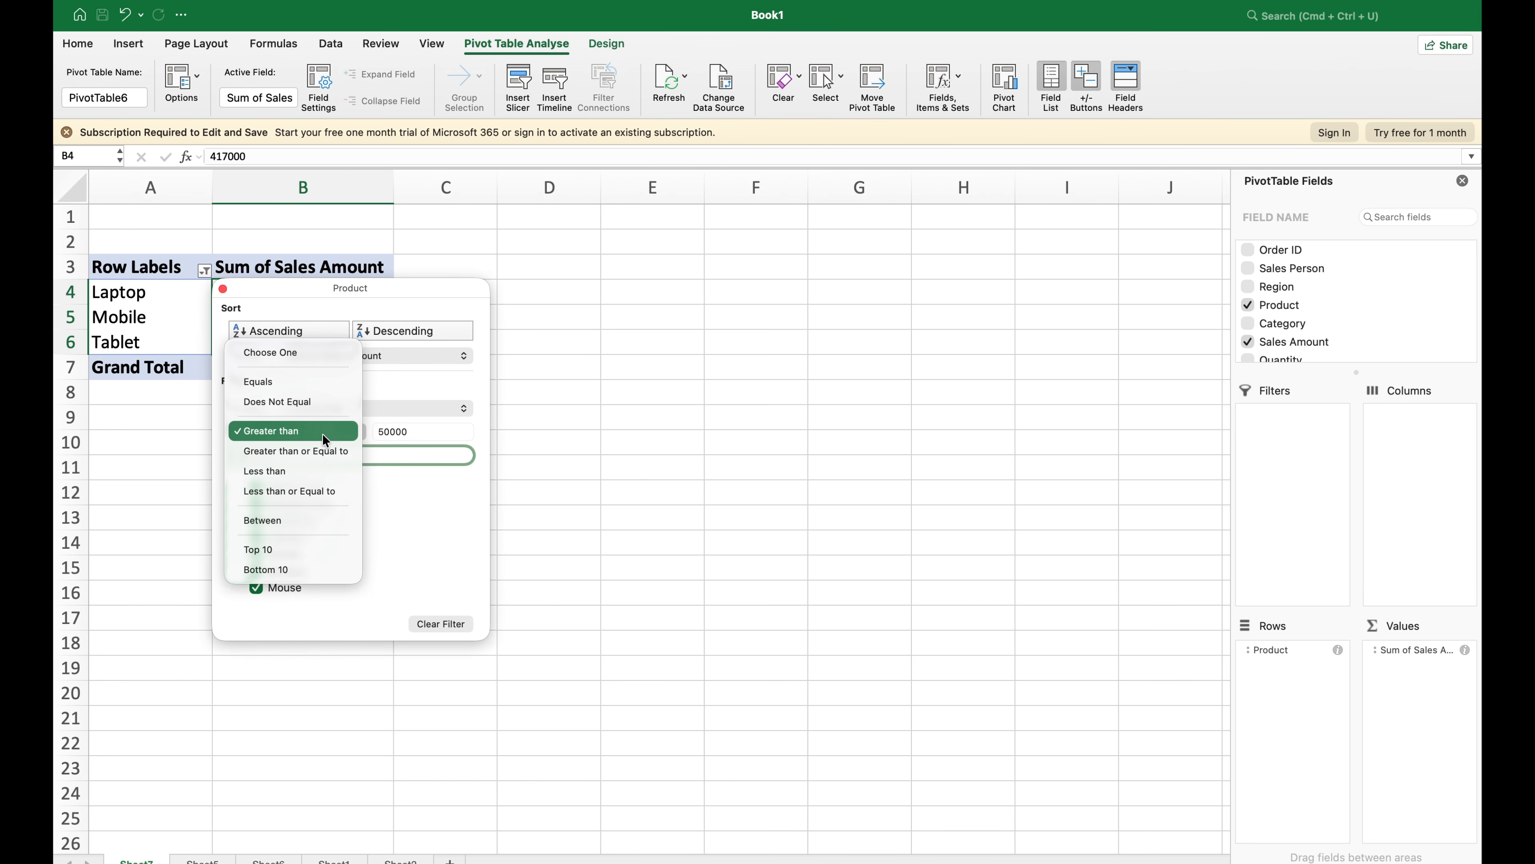
{"action": "left_click", "coordinate": [350, 469]}
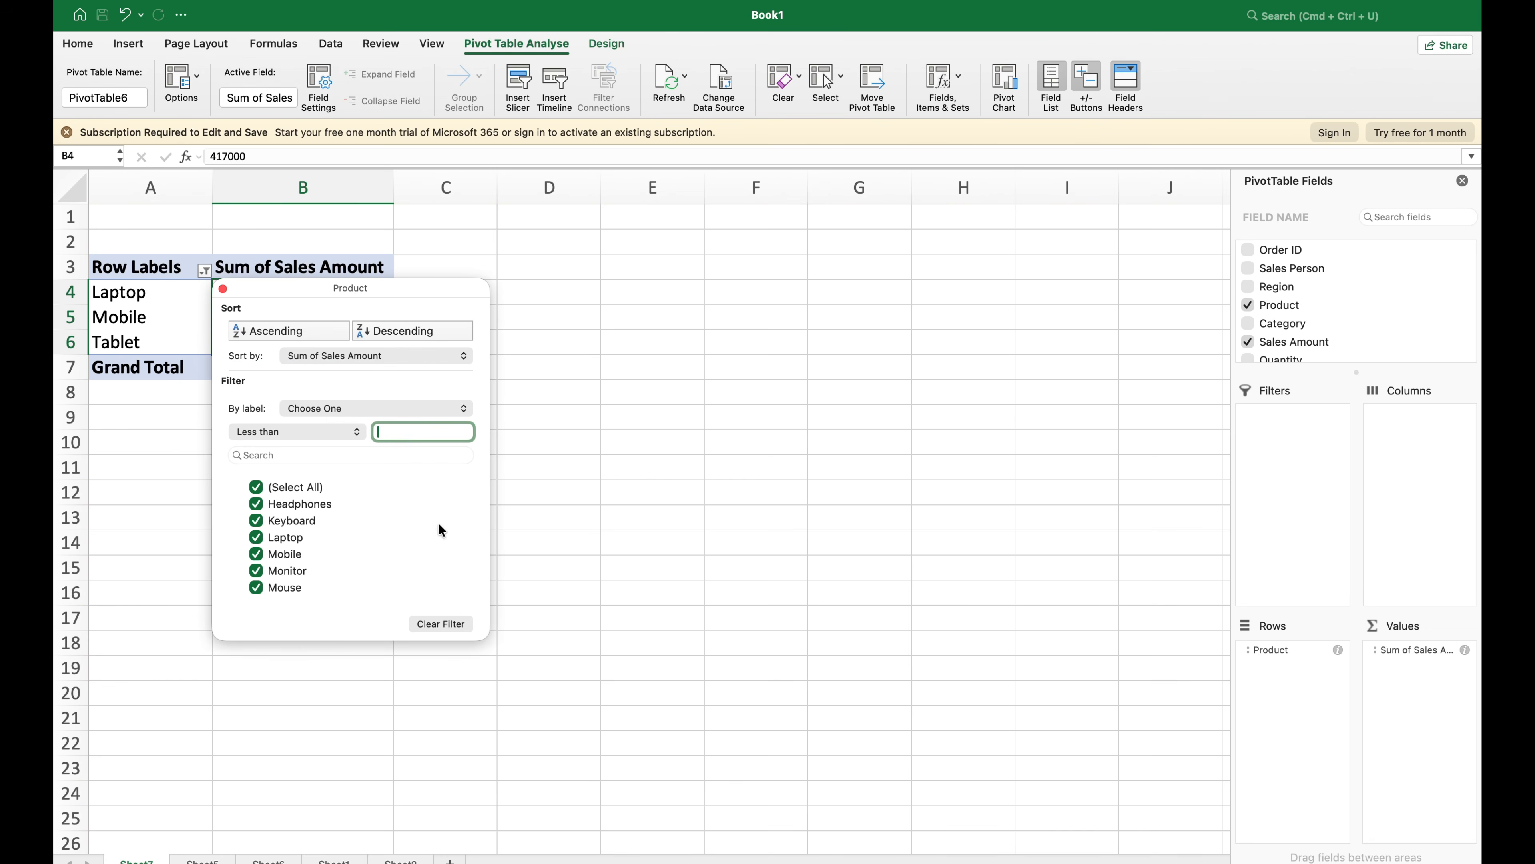
{"action": "type", "text": "50000"}
{"action": "key", "text": "Return"}
{"action": "left_click", "coordinate": [586, 517]}
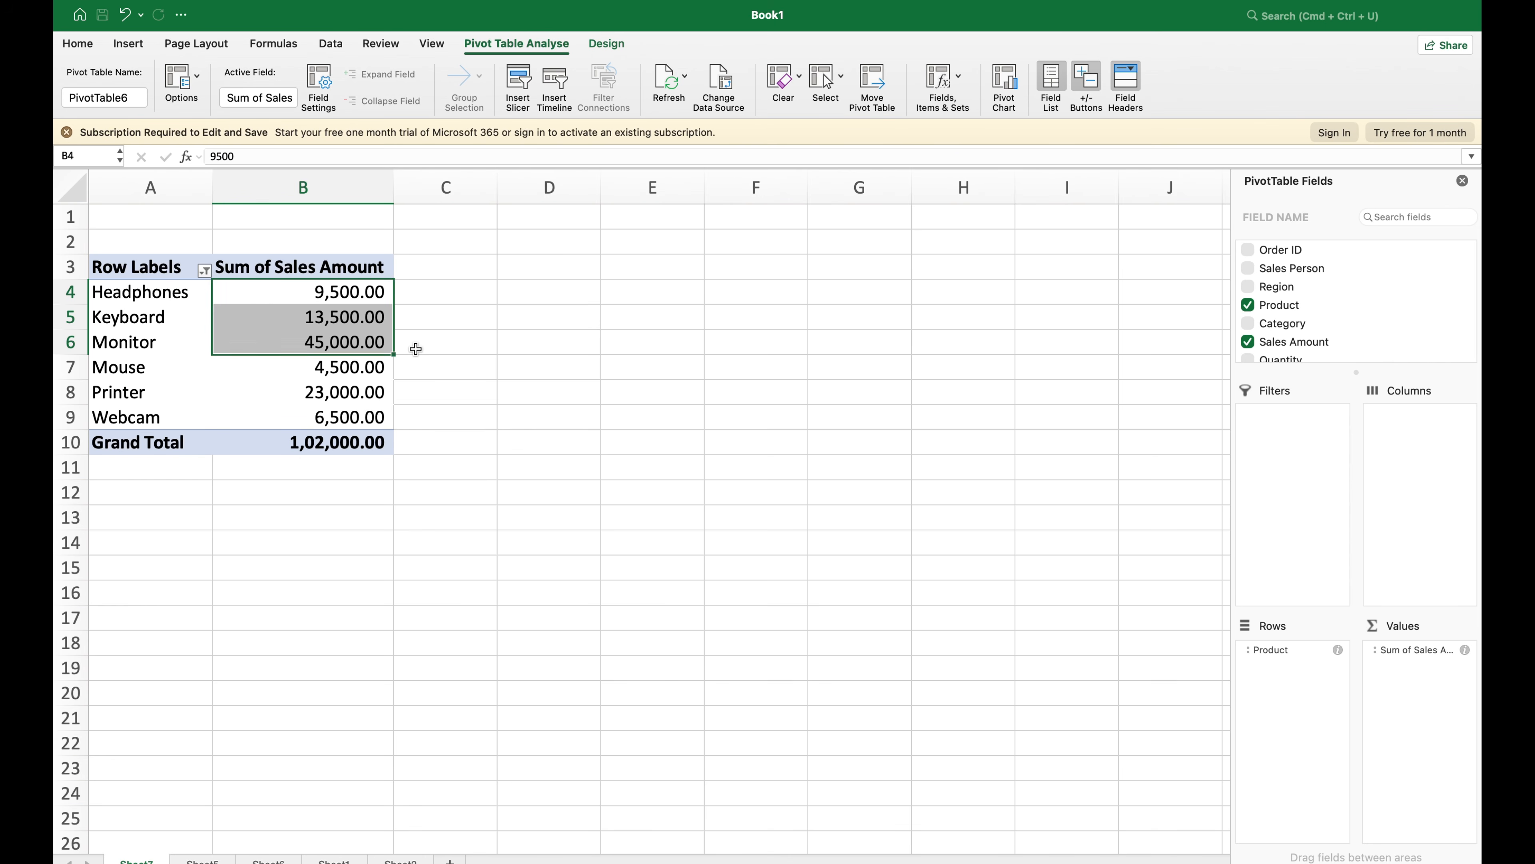
{"action": "key", "text": "shift+Down"}
{"action": "key", "text": "shift+Down"}
{"action": "key", "text": "shift+Down"}
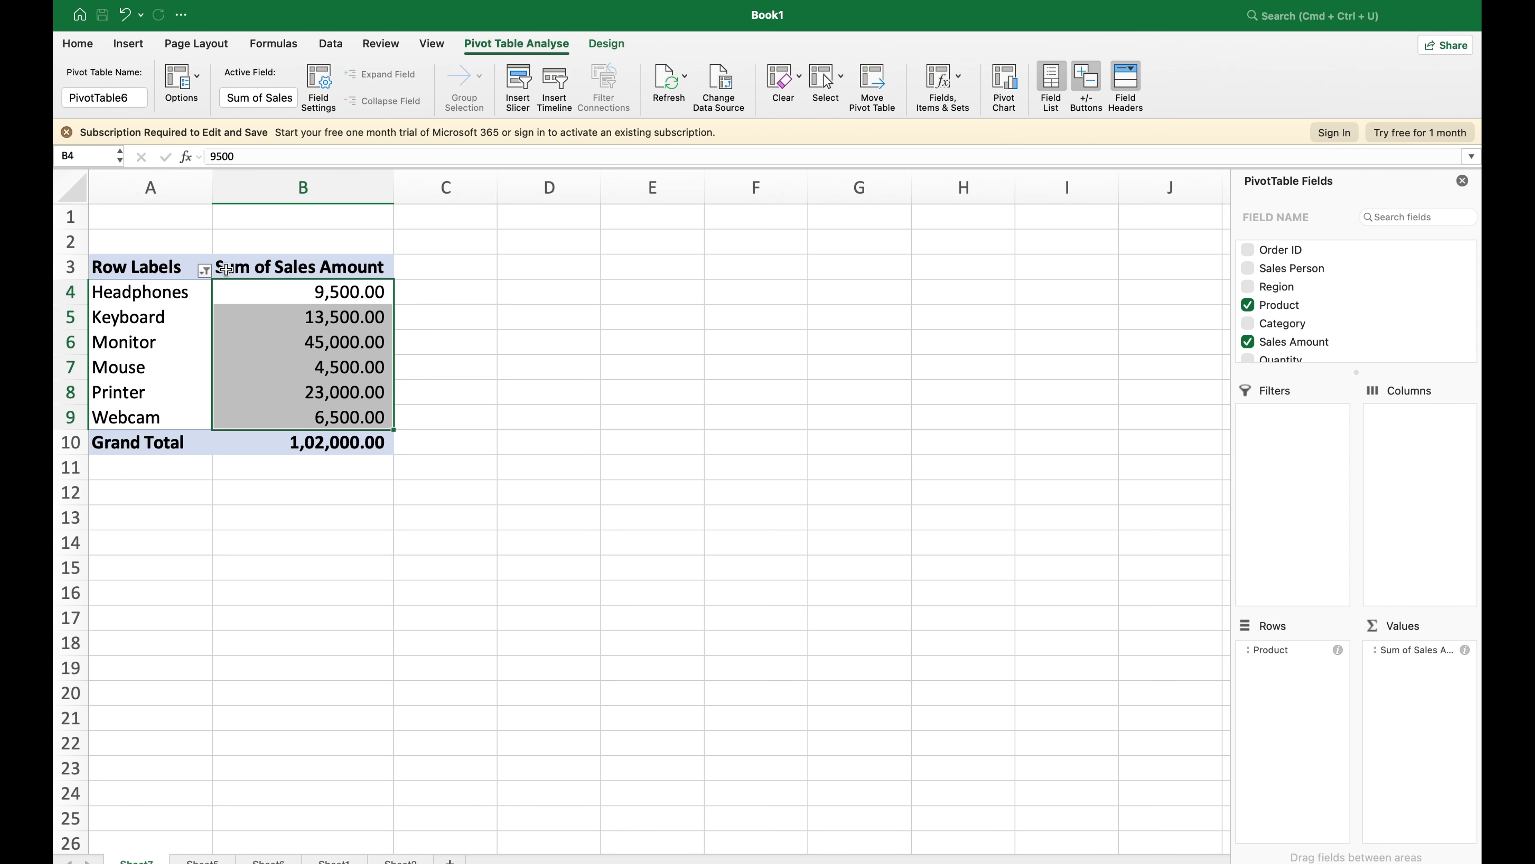
Step: Change the Product value filter to between 10000 and 30000 and select the Printer sales amount
{"action": "left_click", "coordinate": [206, 272]}
{"action": "left_click", "coordinate": [282, 430]}
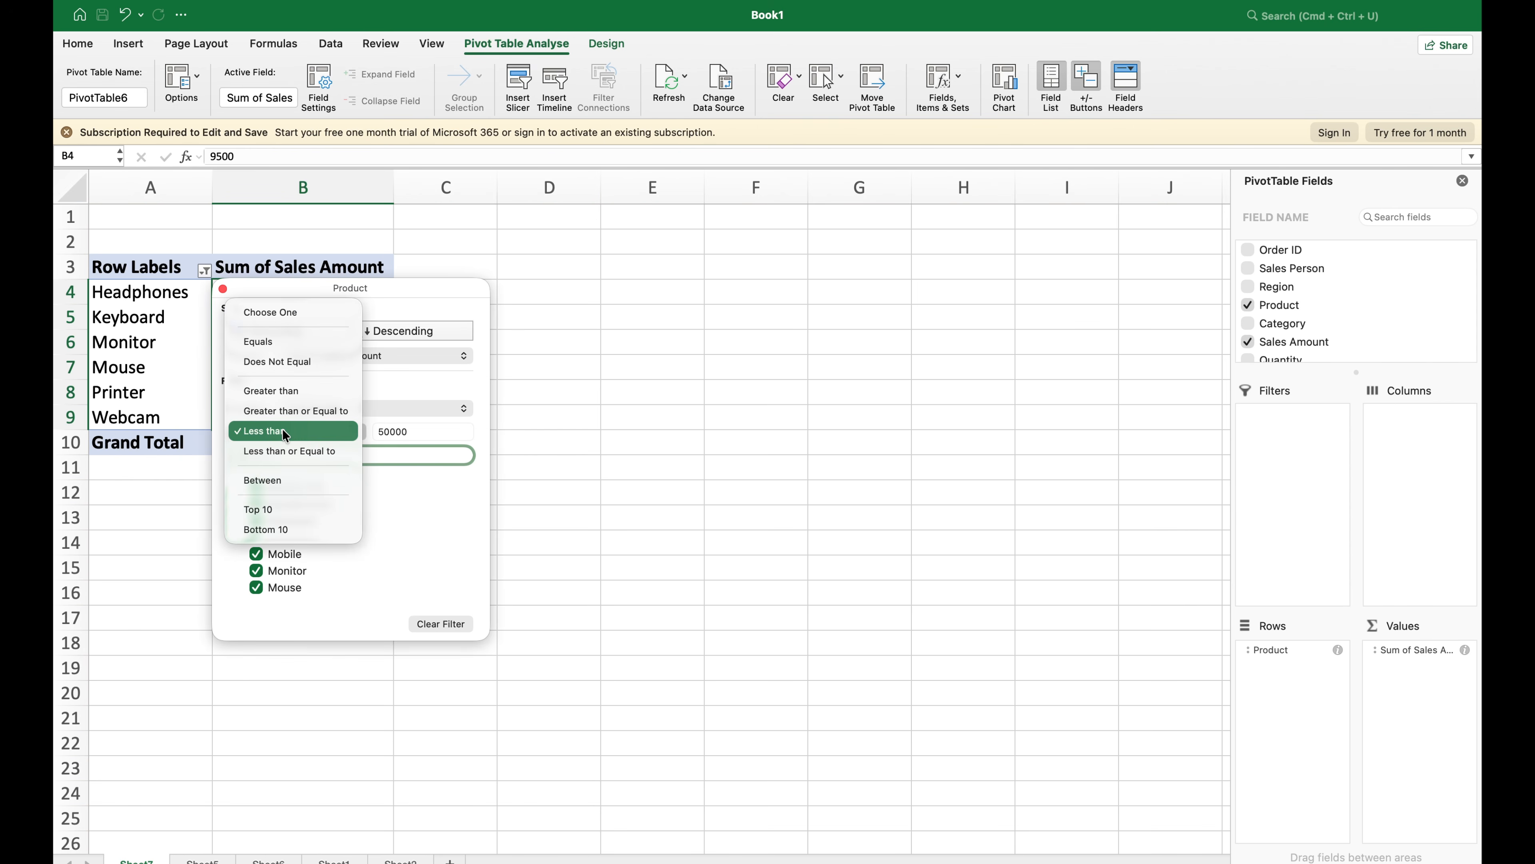
{"action": "left_click", "coordinate": [287, 479]}
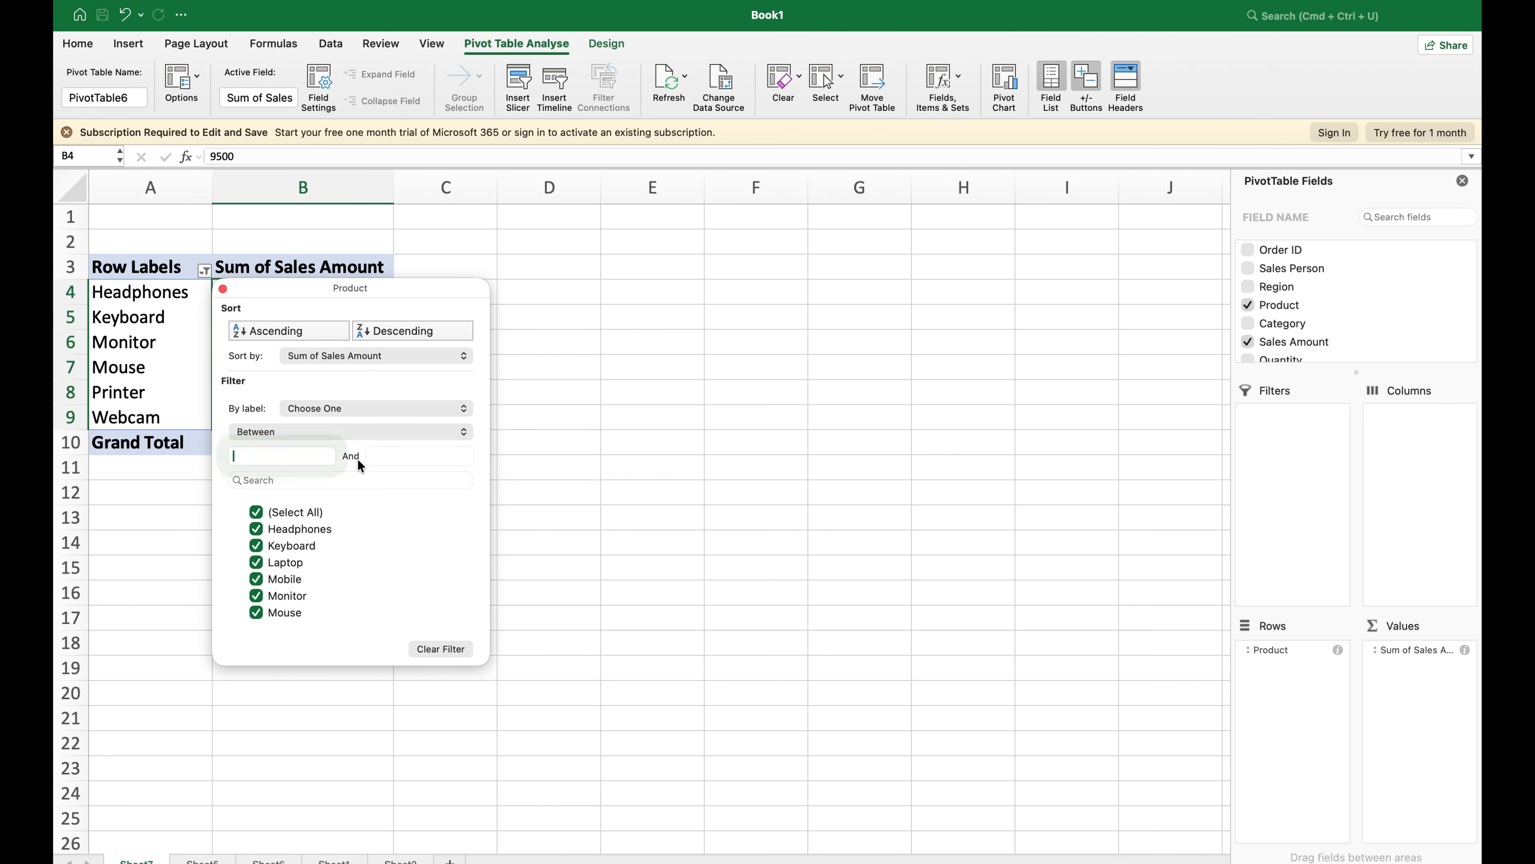
{"action": "type", "text": "10000"}
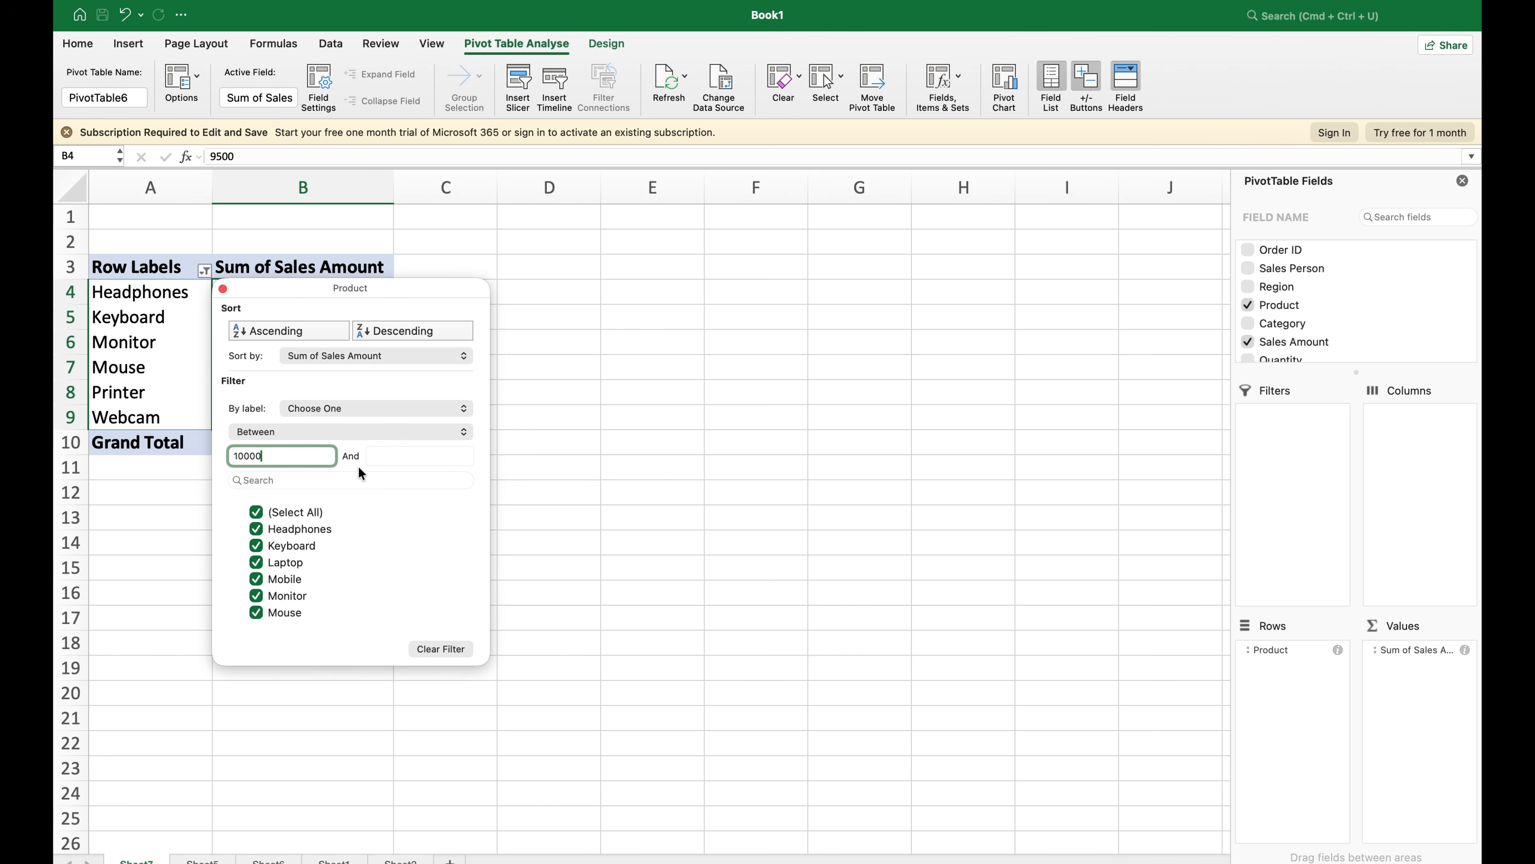
{"action": "left_click", "coordinate": [393, 455]}
{"action": "type", "text": "30000"}
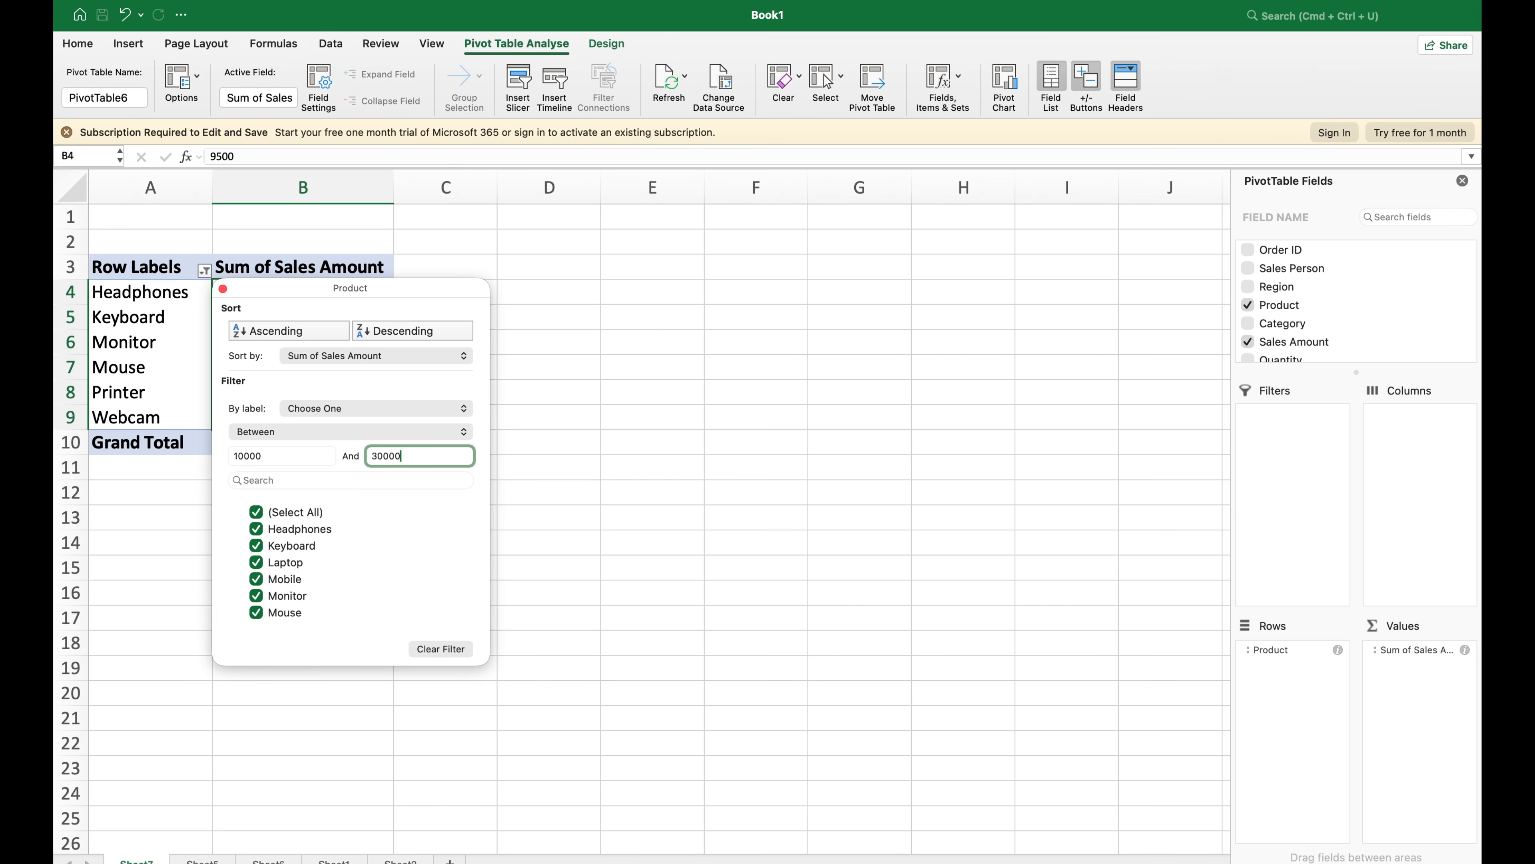
{"action": "key", "text": "Return"}
{"action": "key", "text": "Escape"}
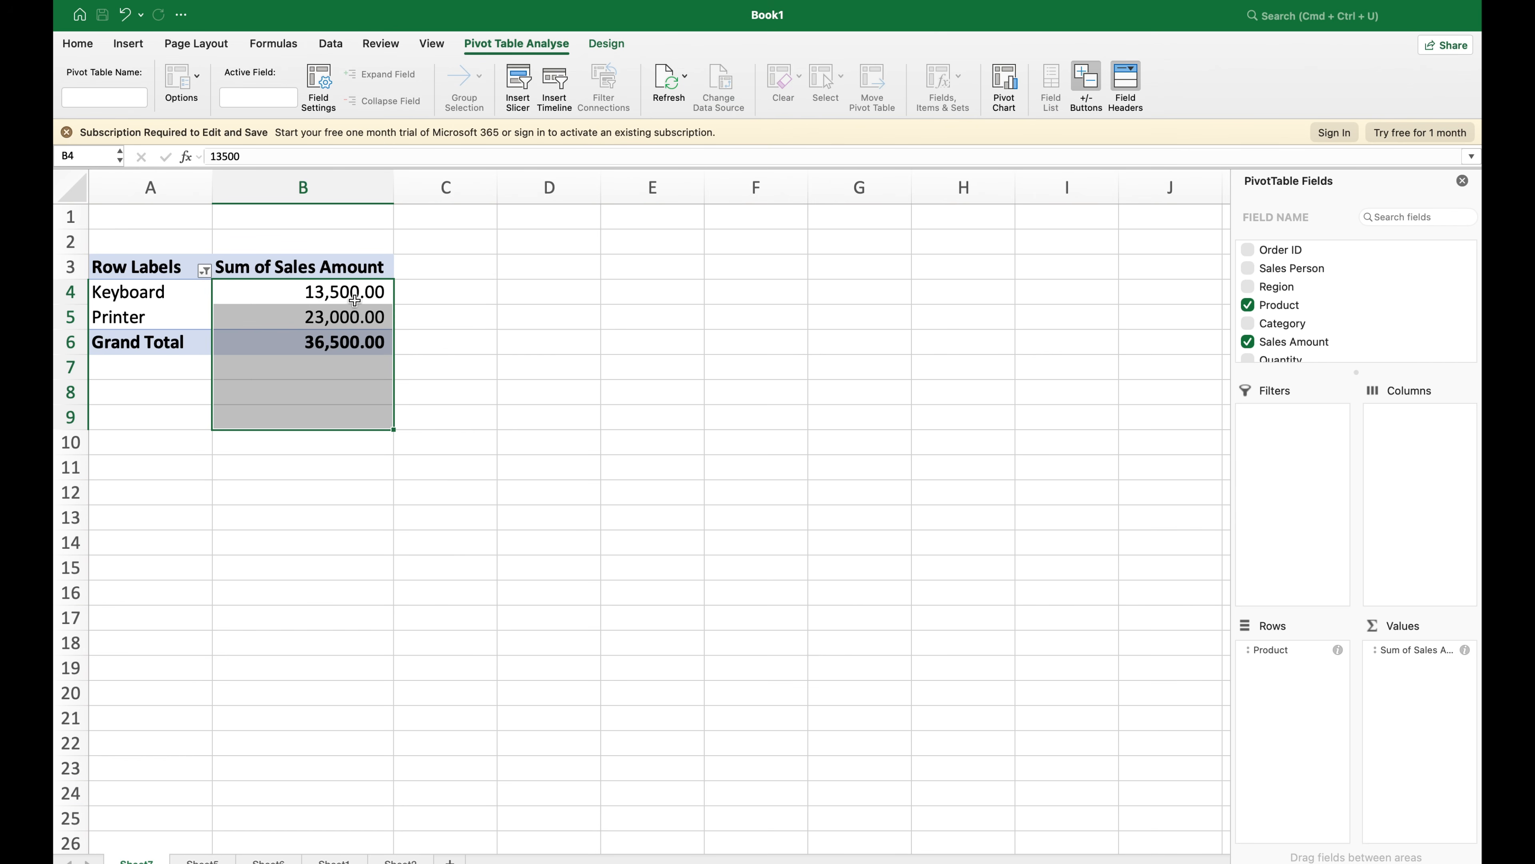
{"action": "left_click", "coordinate": [411, 317]}
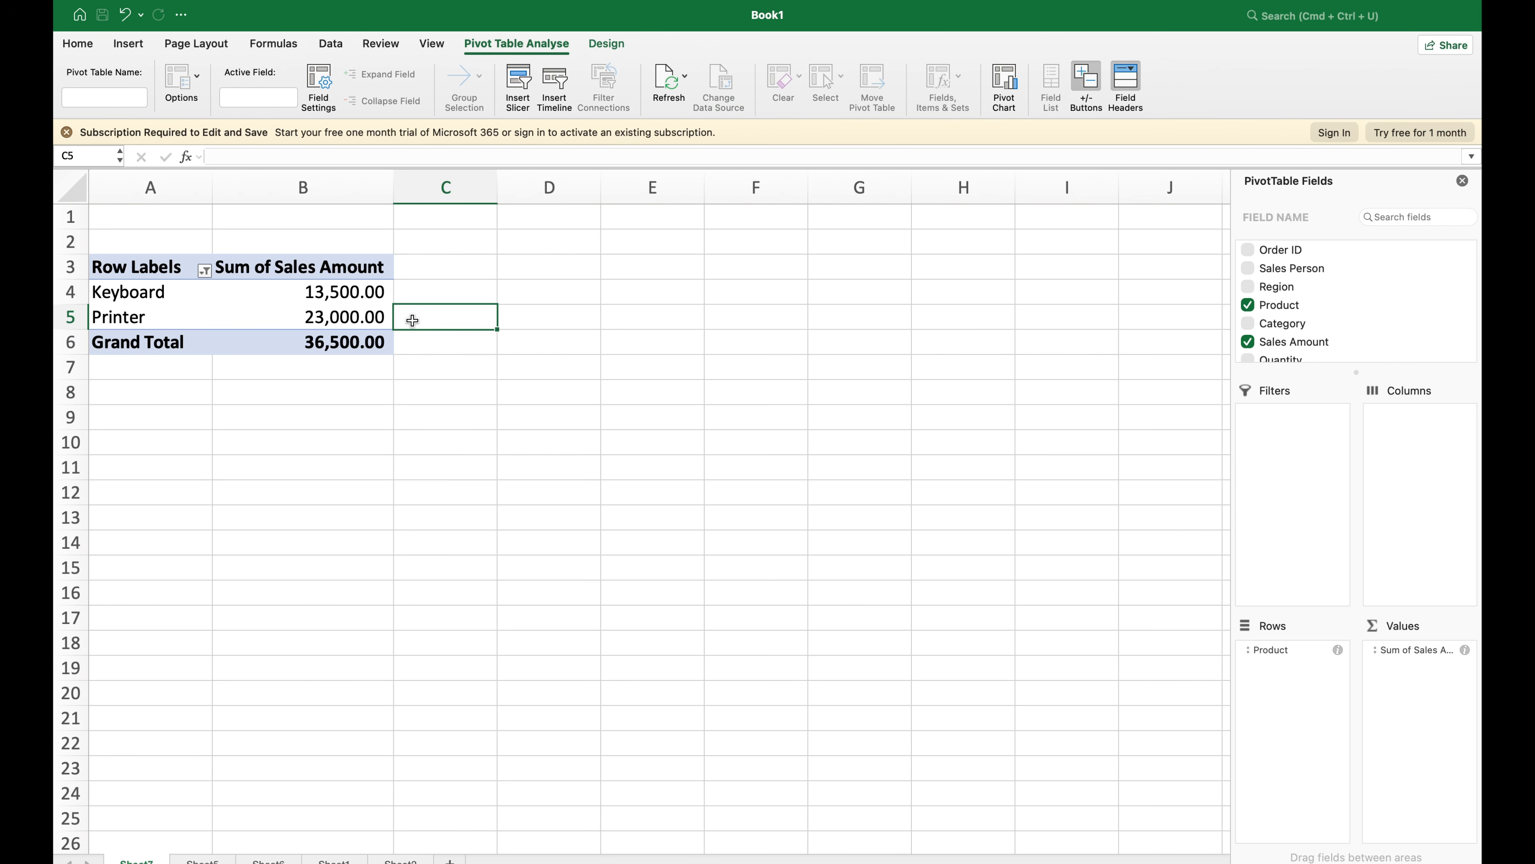
{"action": "left_click", "coordinate": [353, 314]}
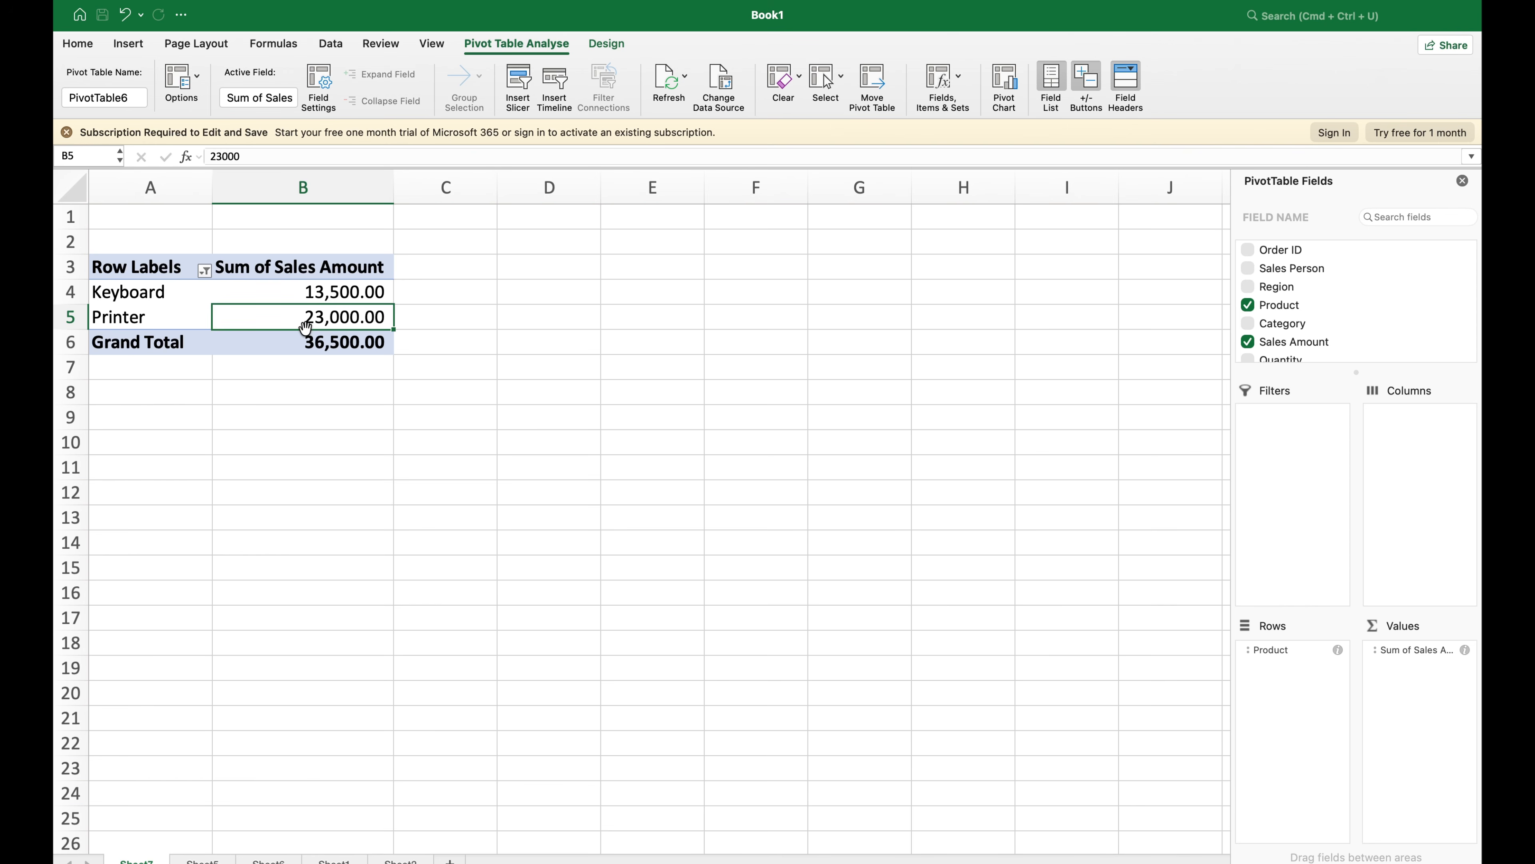
Step: Set the Product field to sort by Product and filter its labels to those containing "mobile"
{"action": "left_click", "coordinate": [205, 270]}
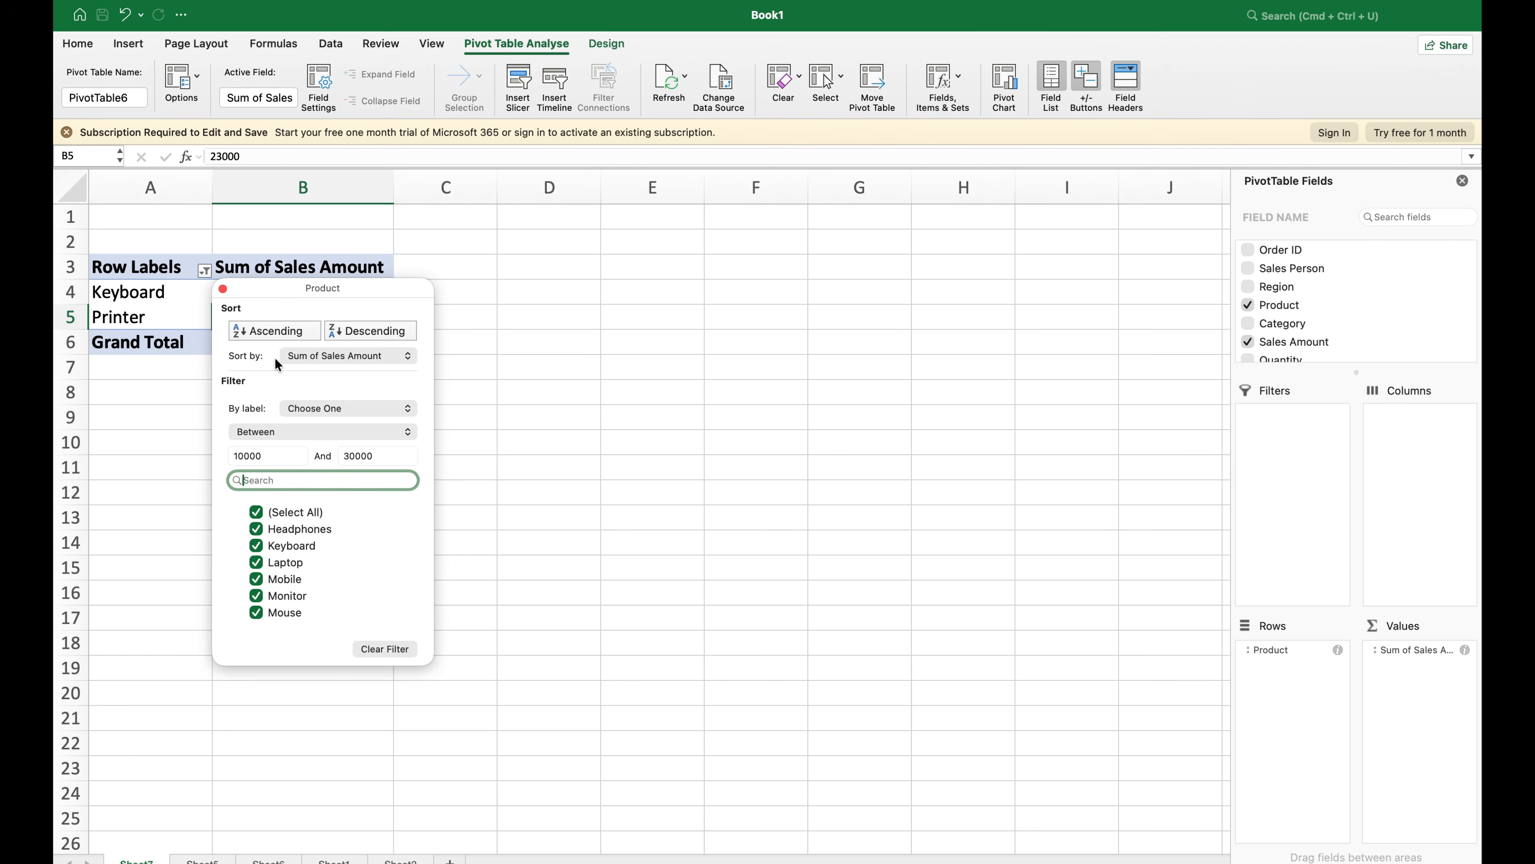
{"action": "left_click", "coordinate": [306, 356]}
{"action": "left_click", "coordinate": [331, 337]}
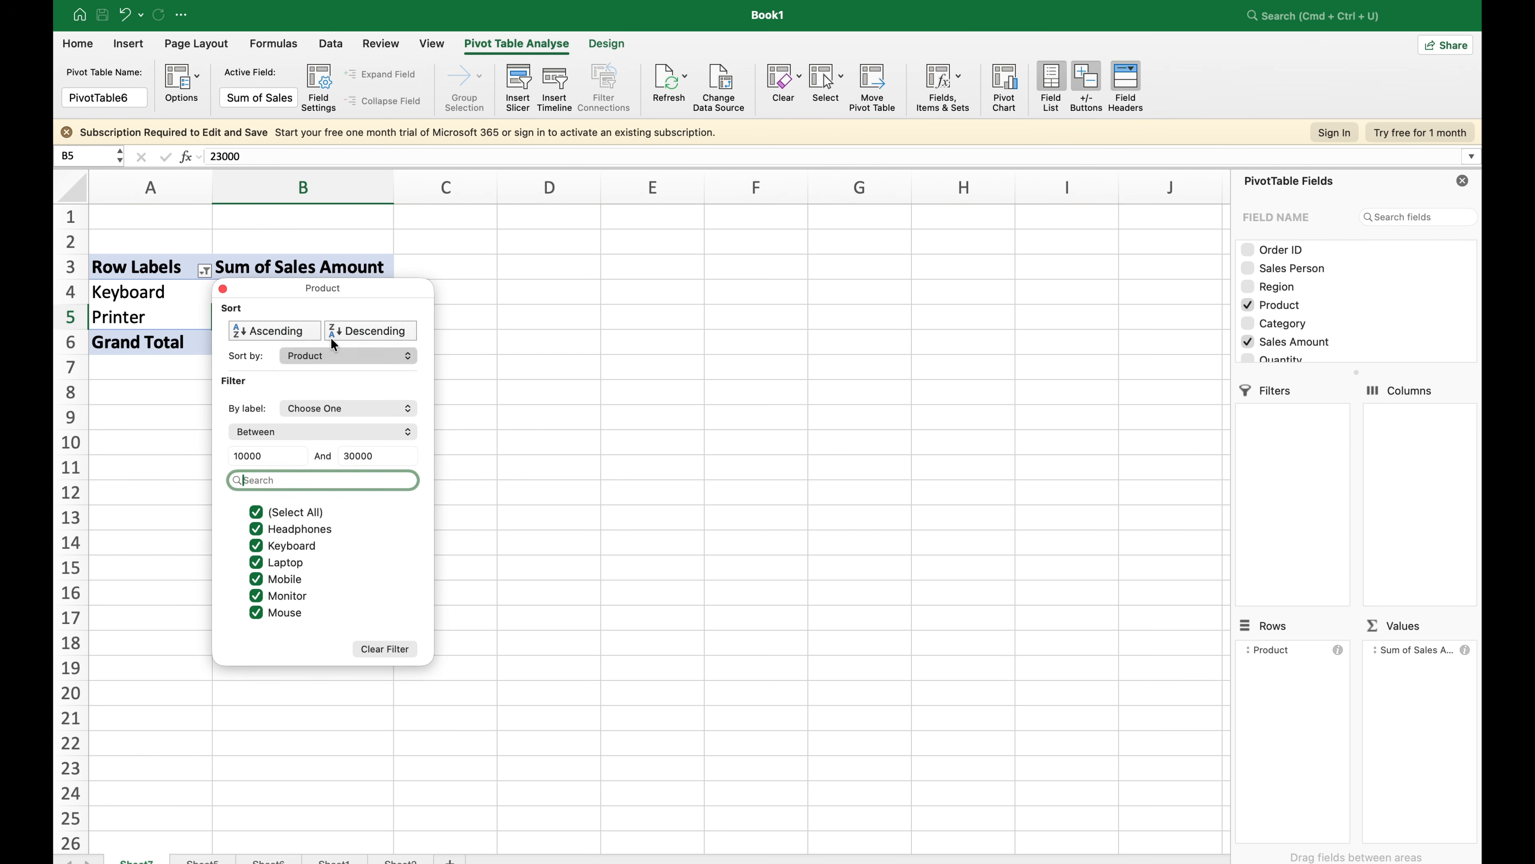
{"action": "left_click", "coordinate": [333, 409]}
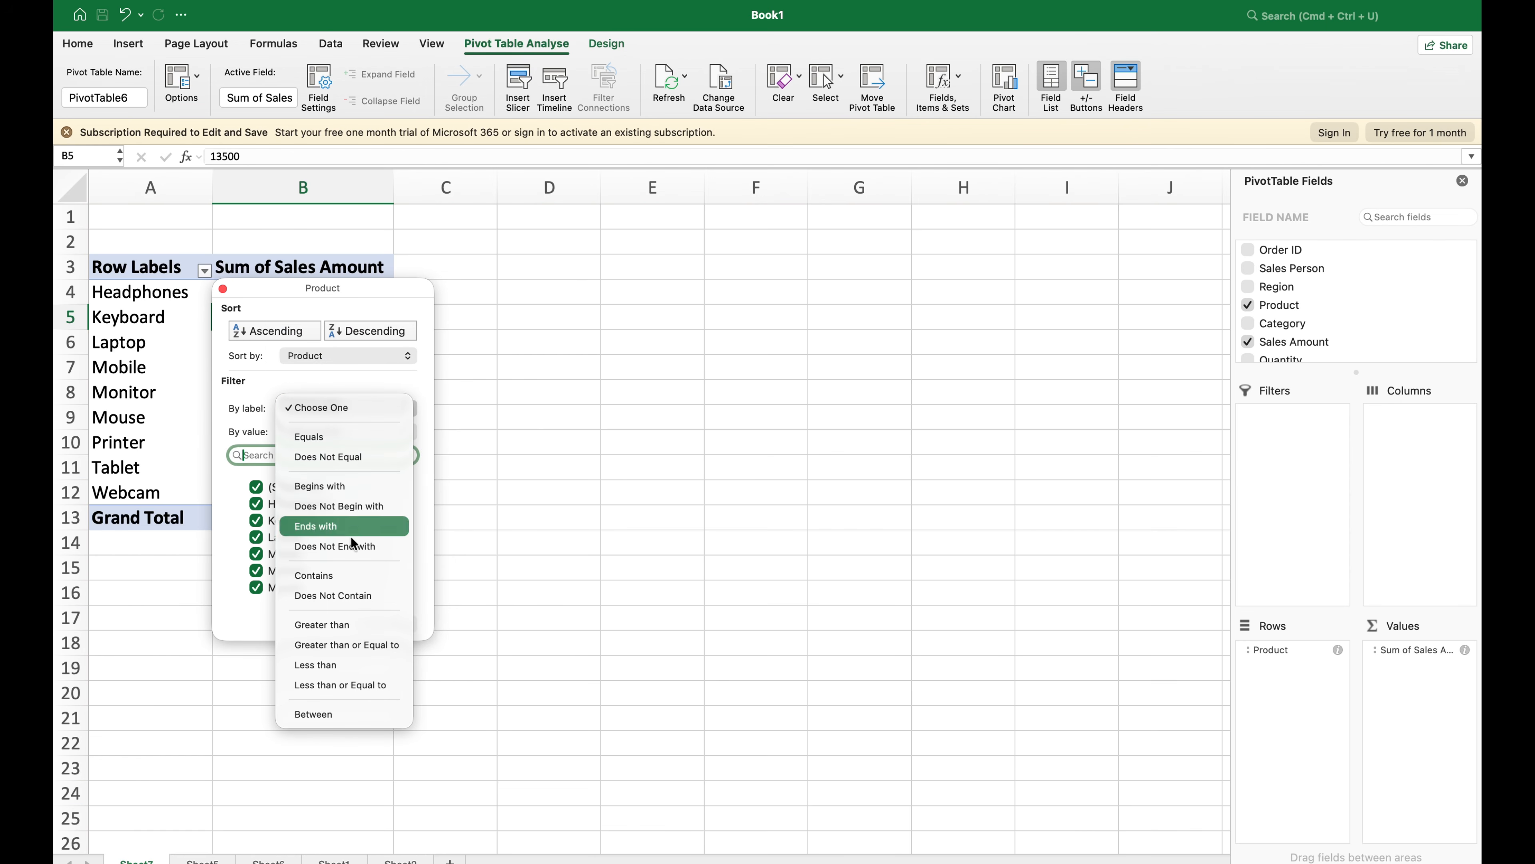
{"action": "left_click", "coordinate": [351, 576]}
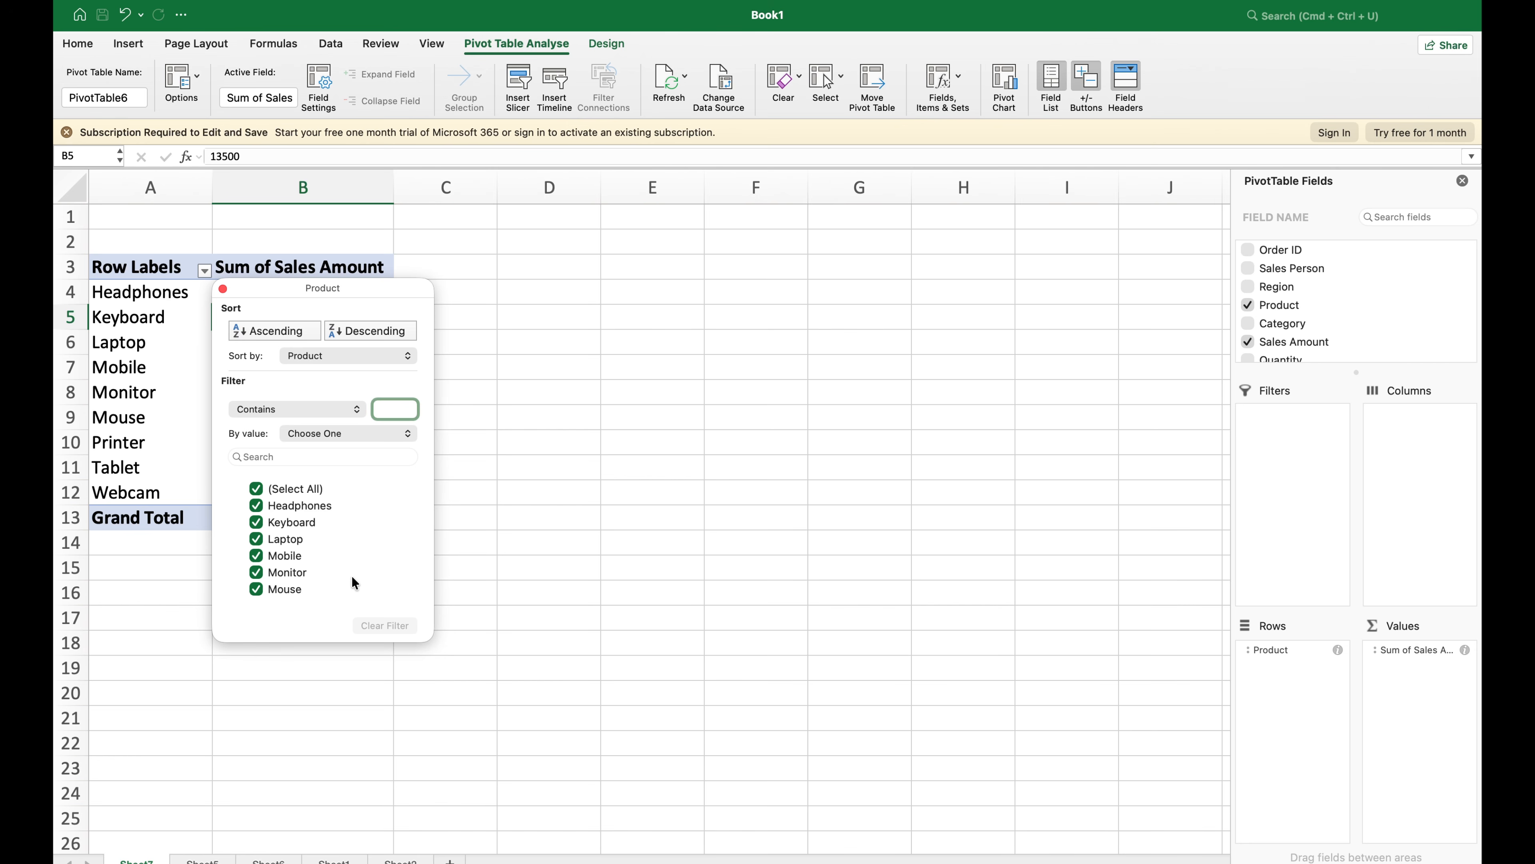
{"action": "type", "text": "mobile"}
{"action": "key", "text": "Return"}
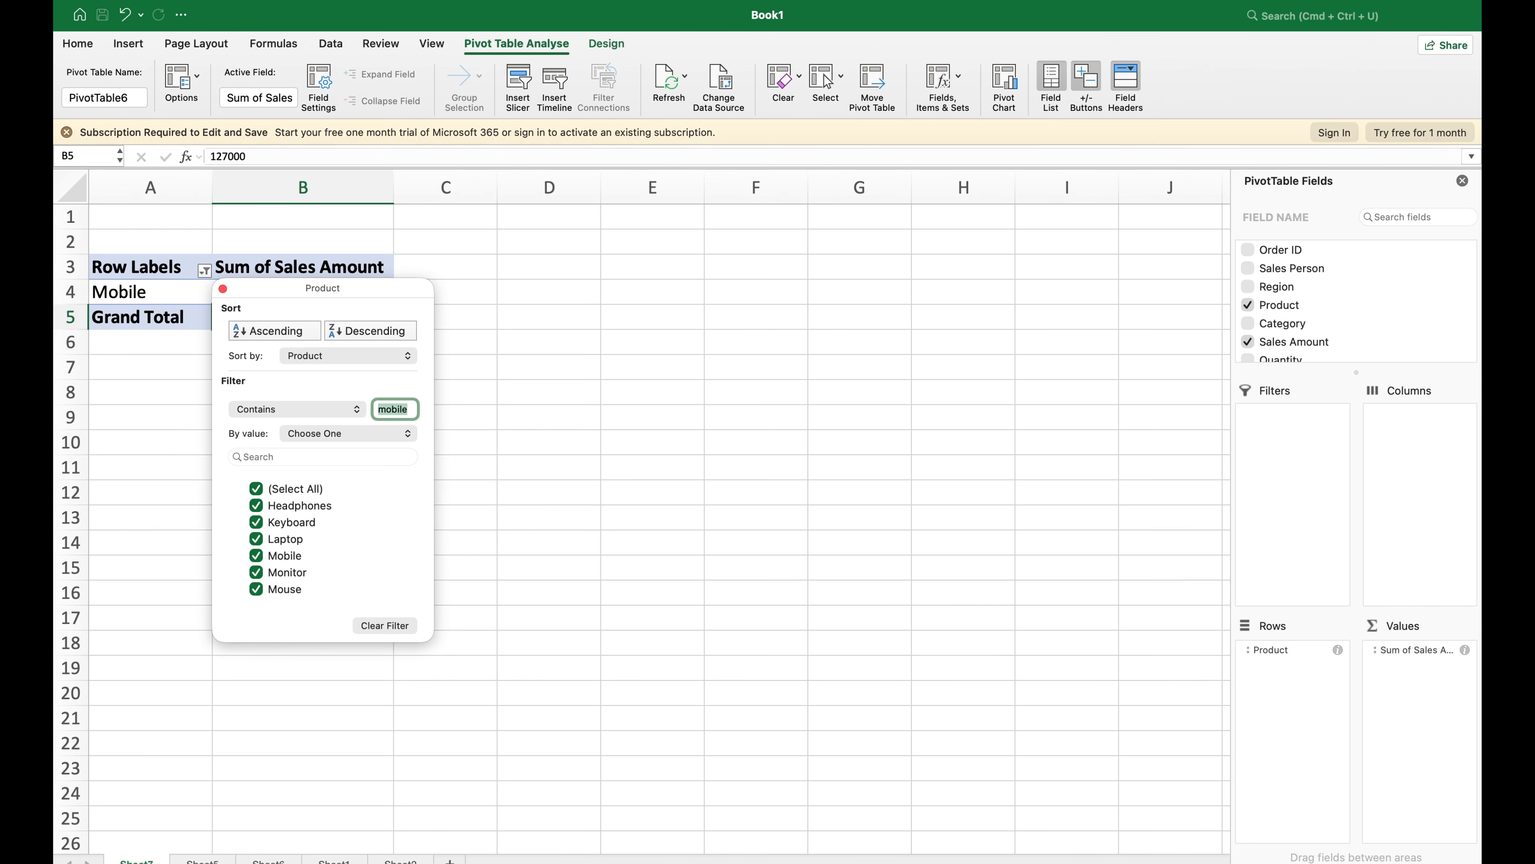
{"action": "left_click", "coordinate": [517, 448]}
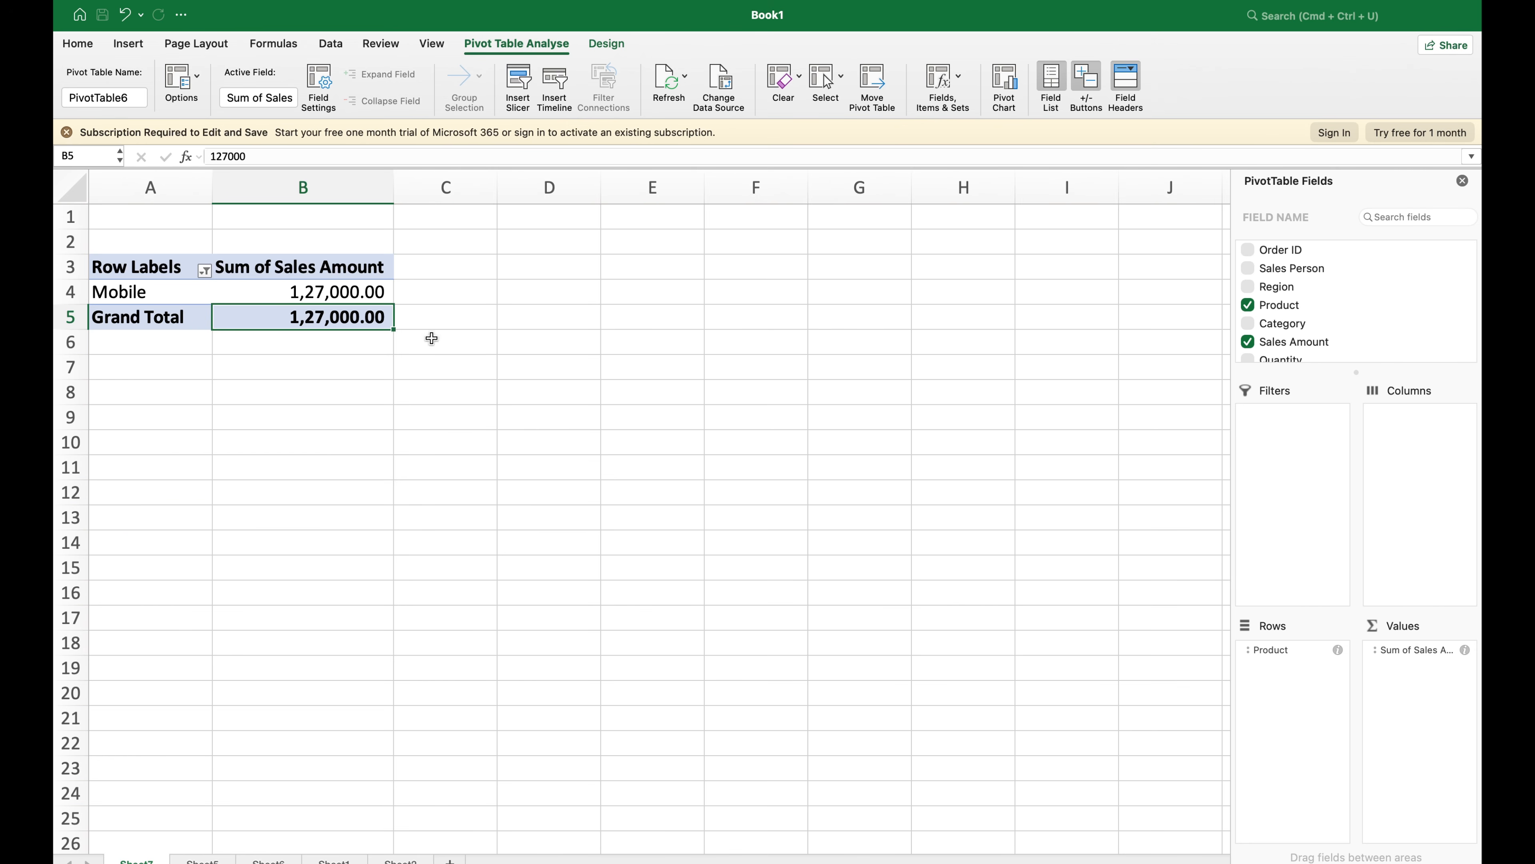
Step: Check the Mobile sales amount and clear the label filter on the Product field
{"action": "left_click", "coordinate": [349, 293]}
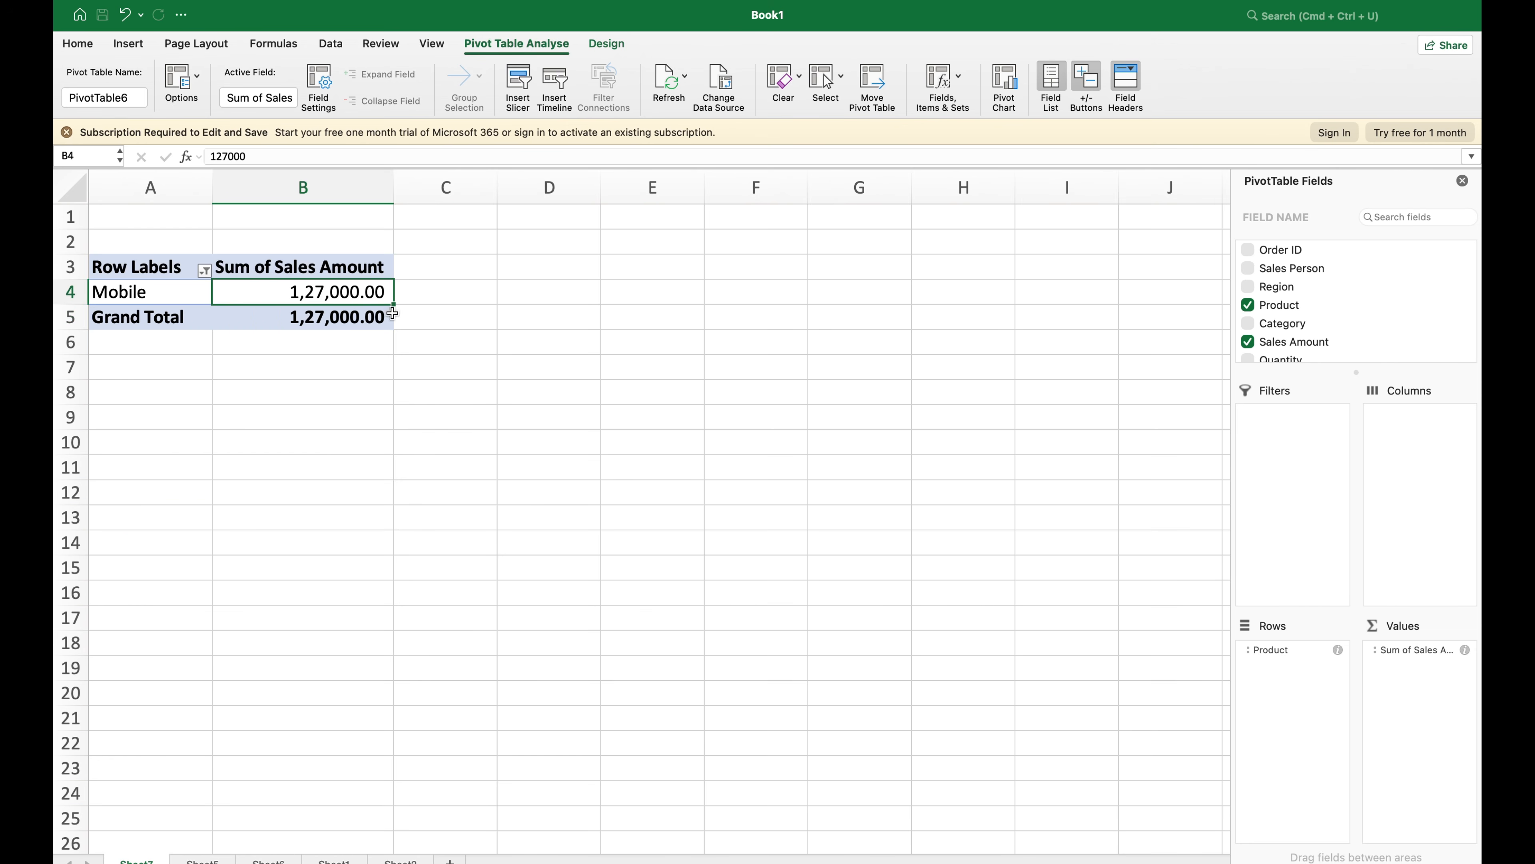
{"action": "left_click", "coordinate": [206, 268]}
{"action": "left_click", "coordinate": [205, 268]}
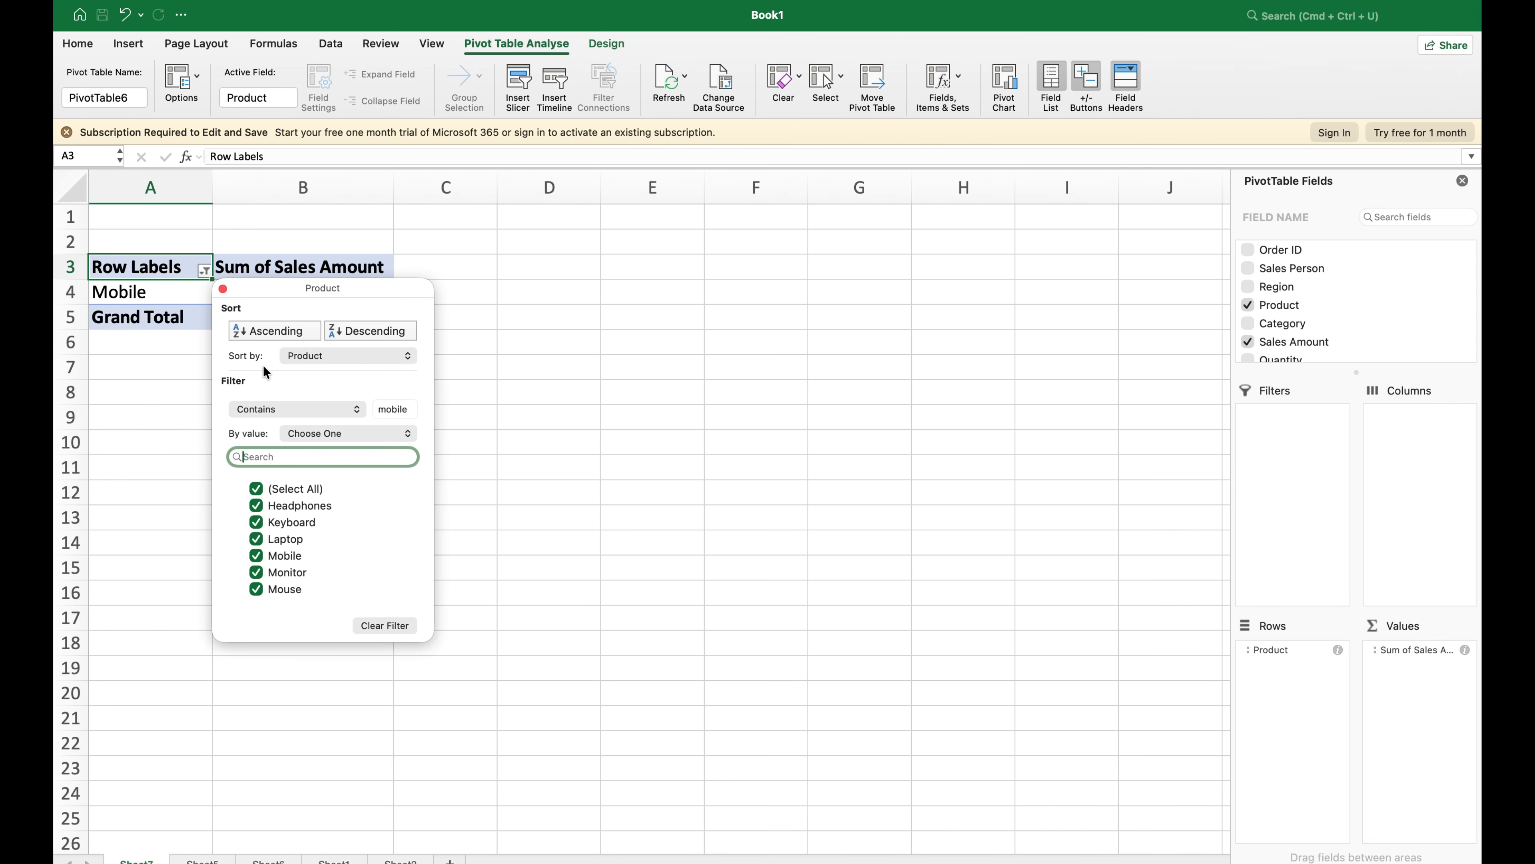
{"action": "left_click", "coordinate": [318, 361]}
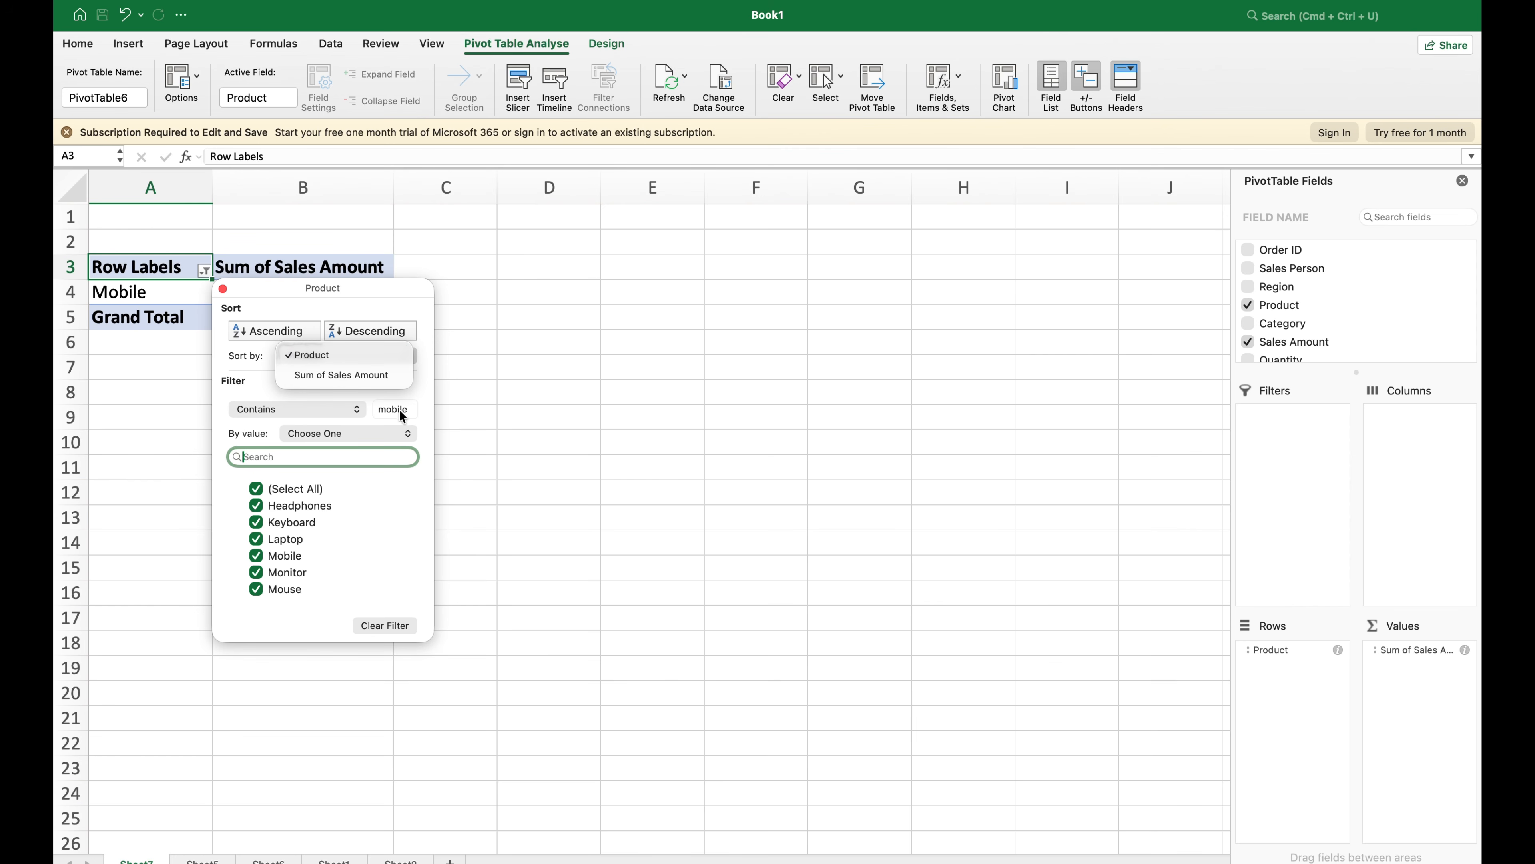
{"action": "left_click", "coordinate": [295, 361]}
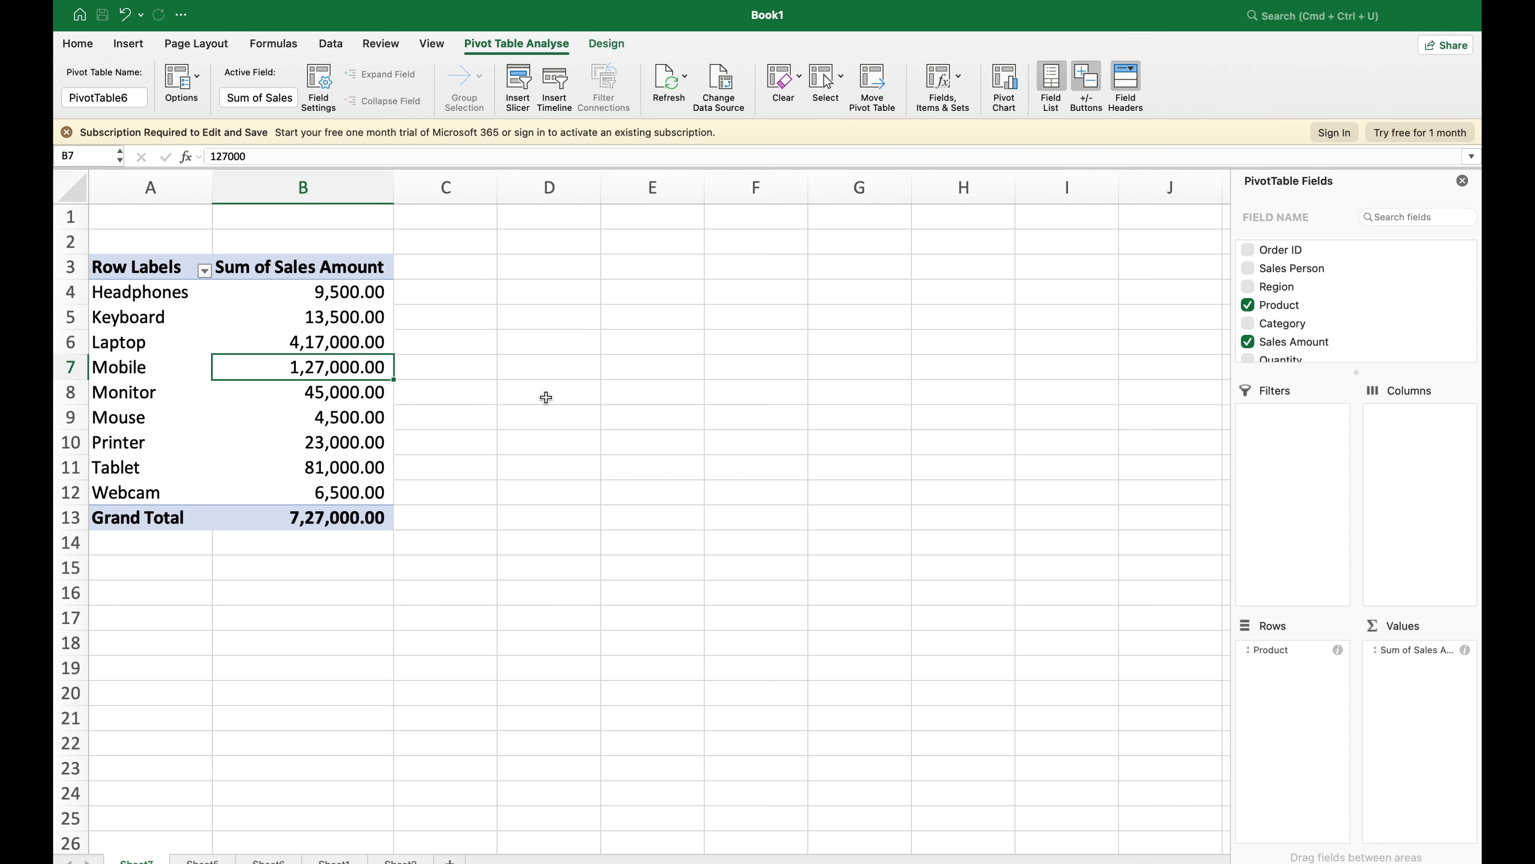
Step: Insert a pivot chart from the whole pivot table A3:B13 and move it beside the table, starting at about row 4
{"action": "left_click", "coordinate": [162, 266]}
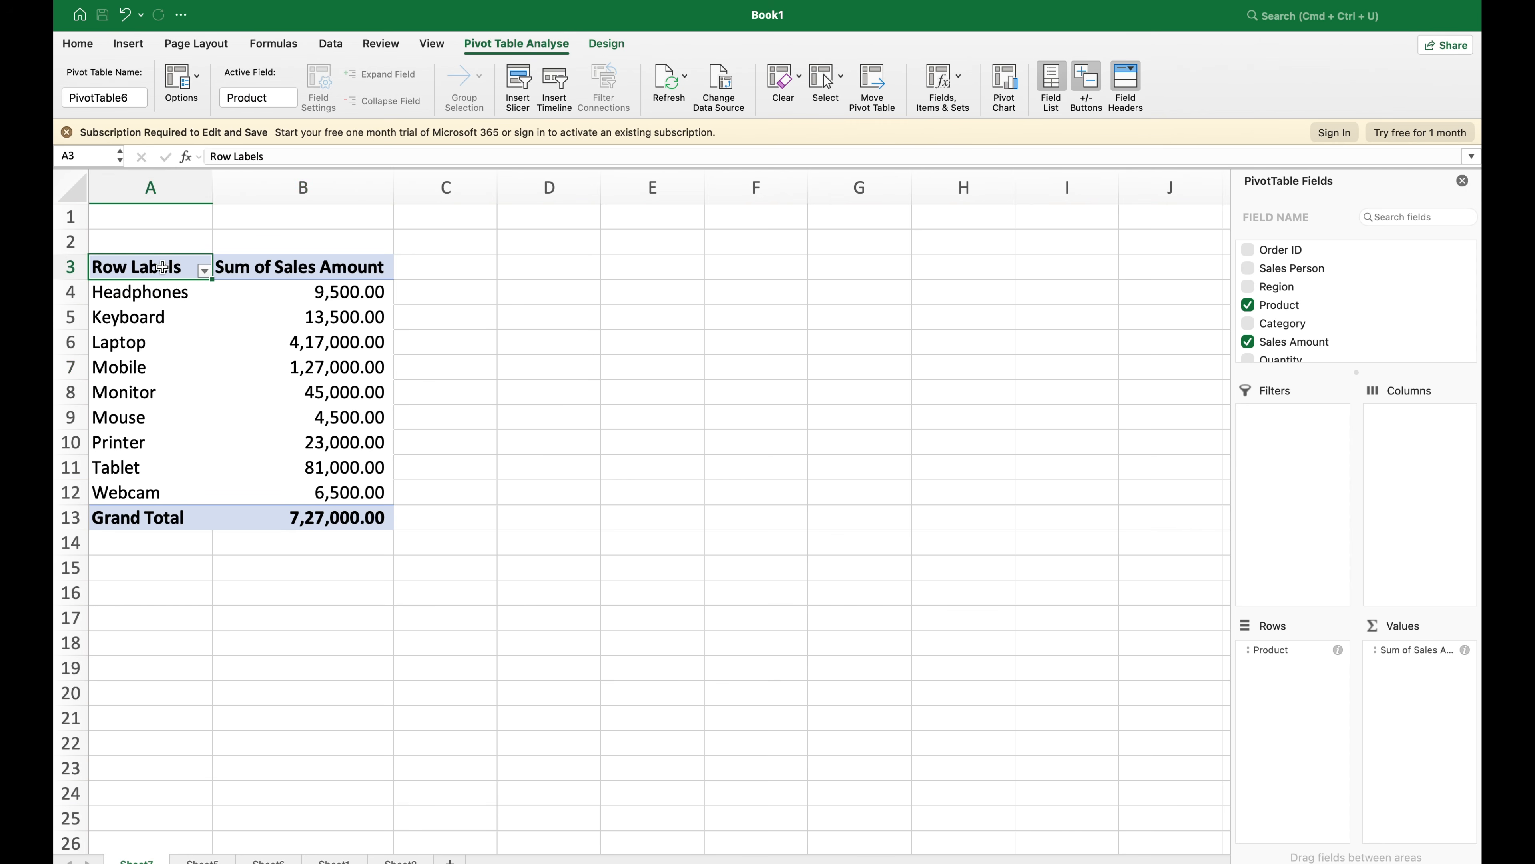
{"action": "key", "text": "shift+Right"}
{"action": "key", "text": "super+shift+Down"}
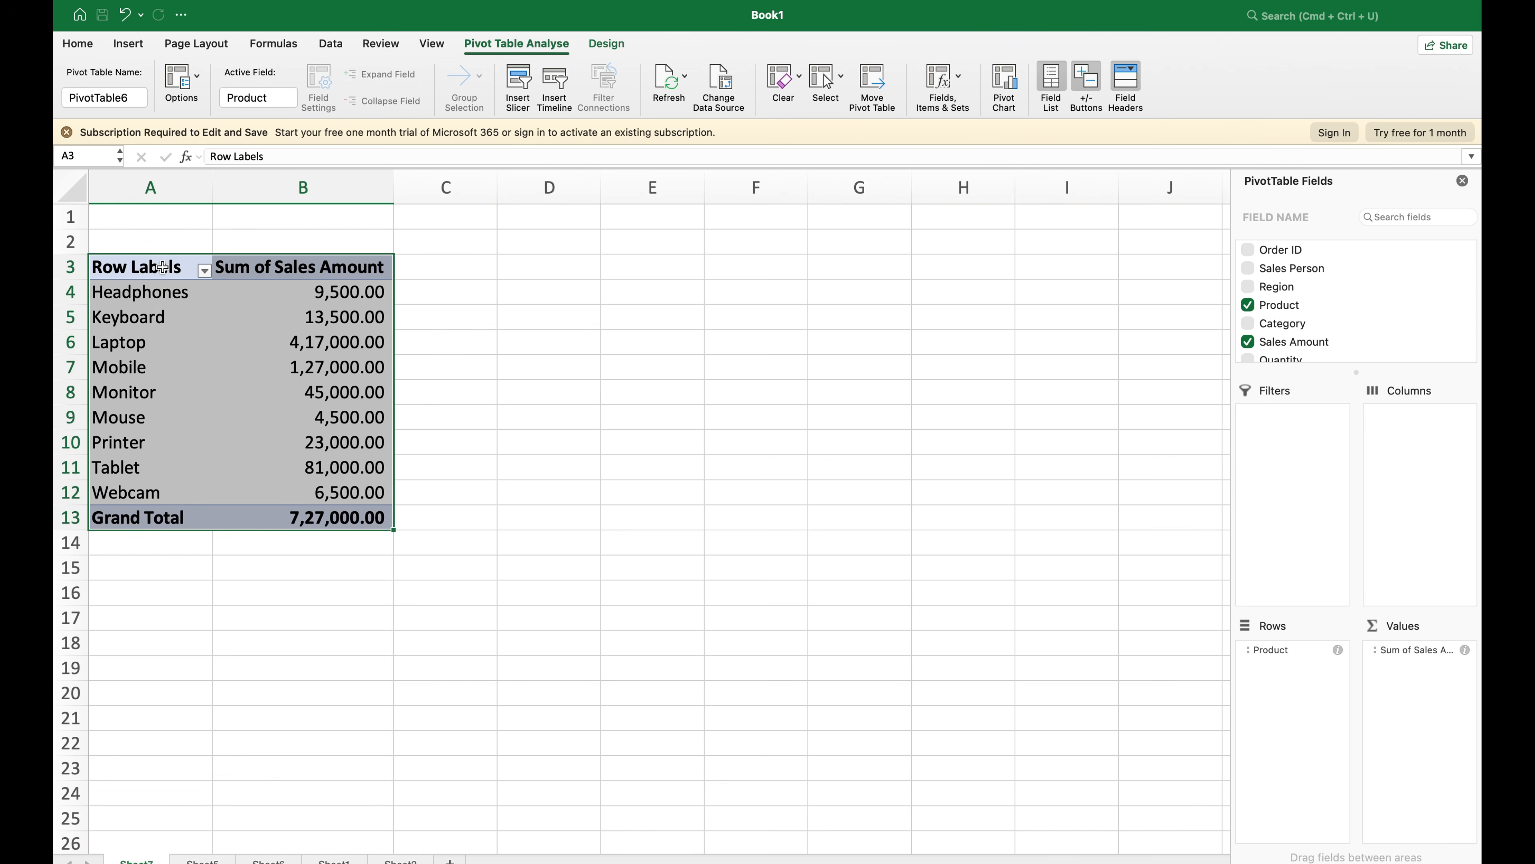
{"action": "left_click", "coordinate": [139, 48]}
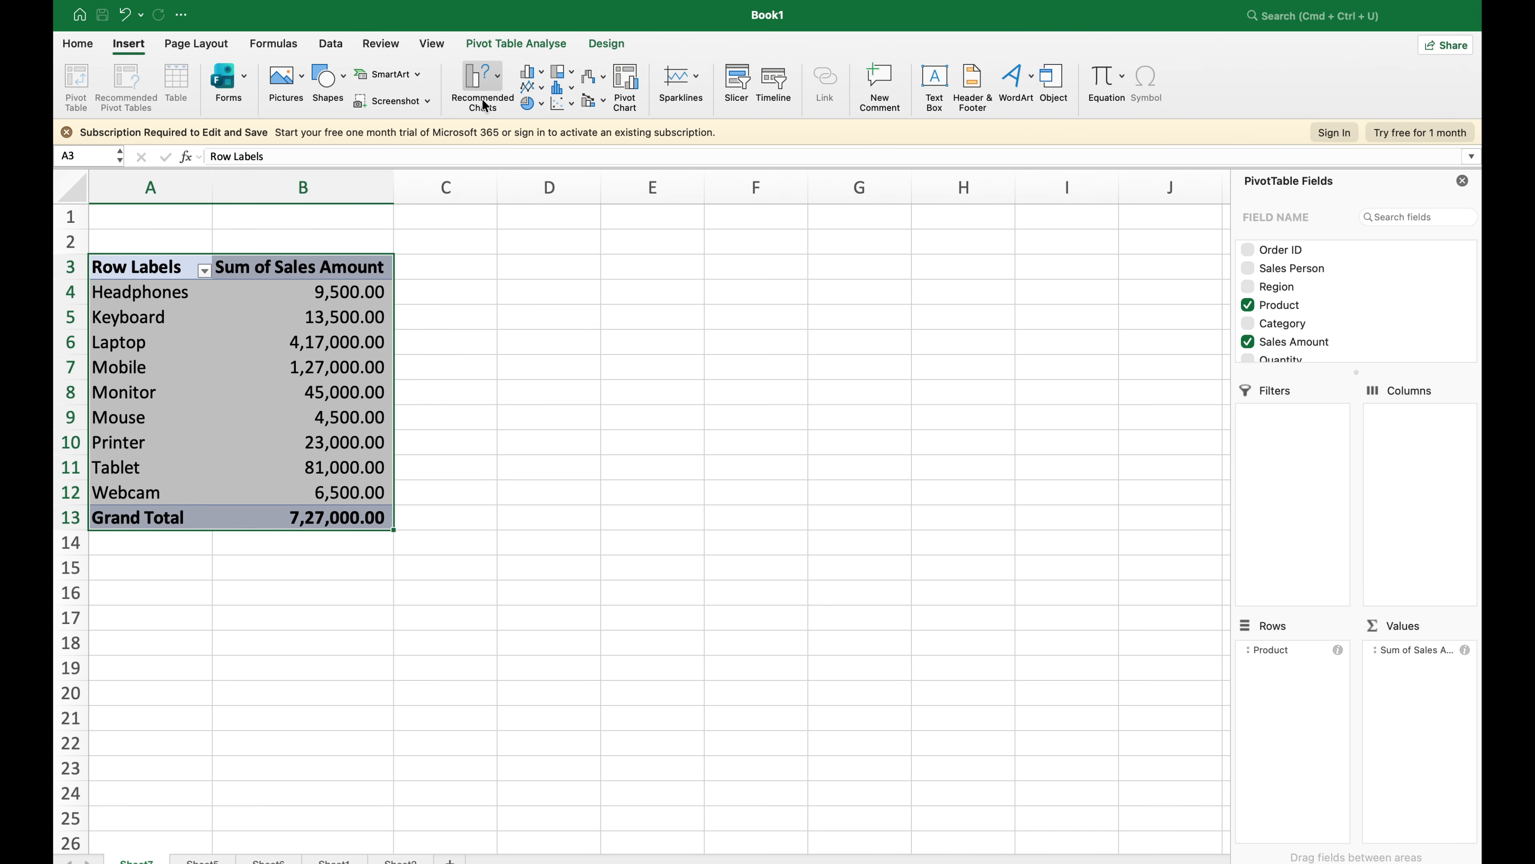
{"action": "left_click", "coordinate": [633, 88]}
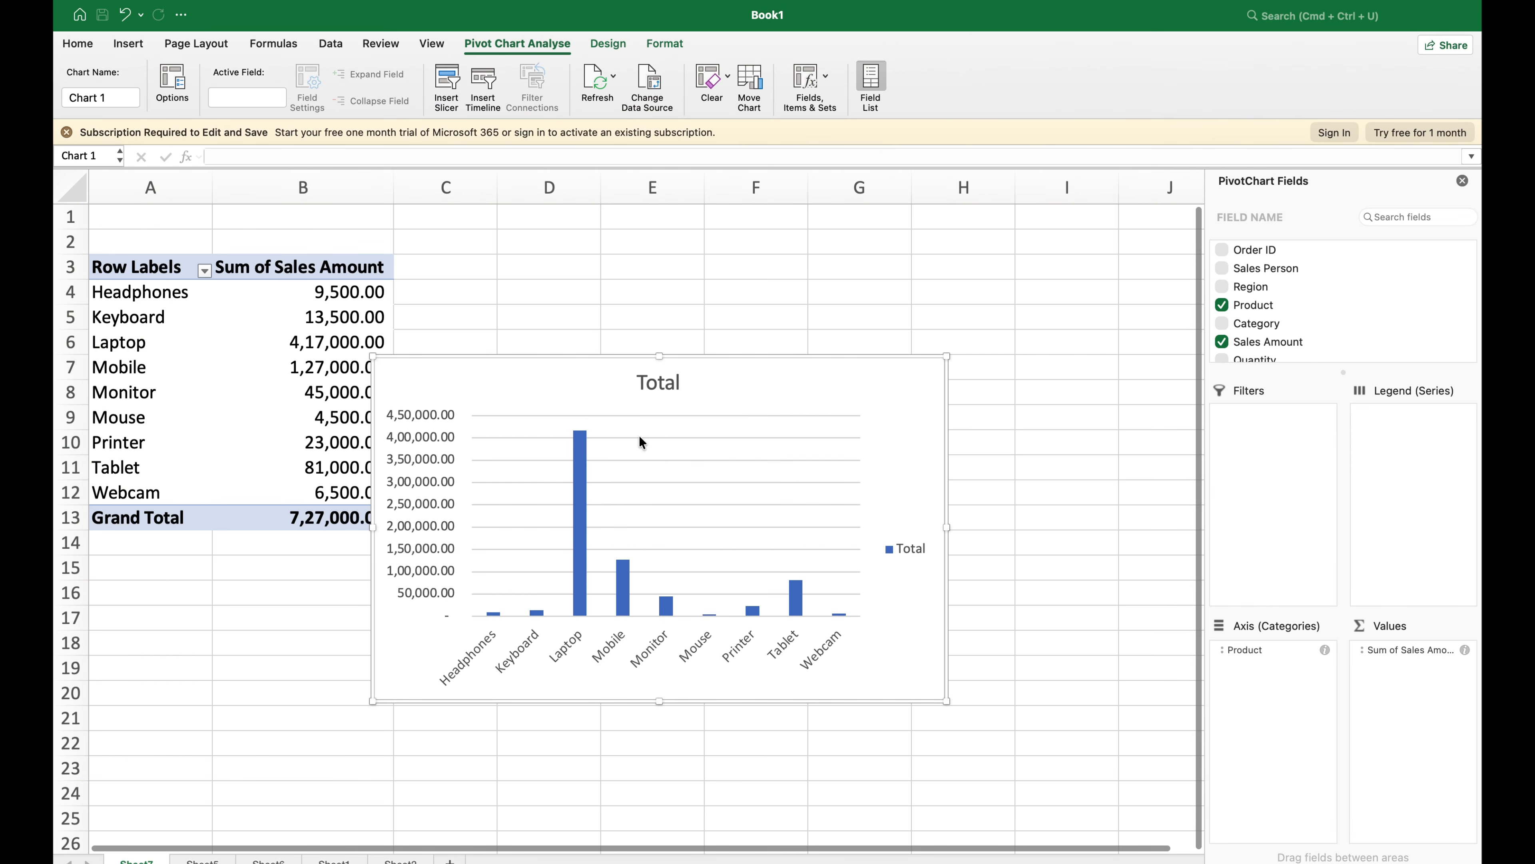
{"action": "left_click_drag", "start_coordinate": [681, 477], "coordinate": [799, 397]}
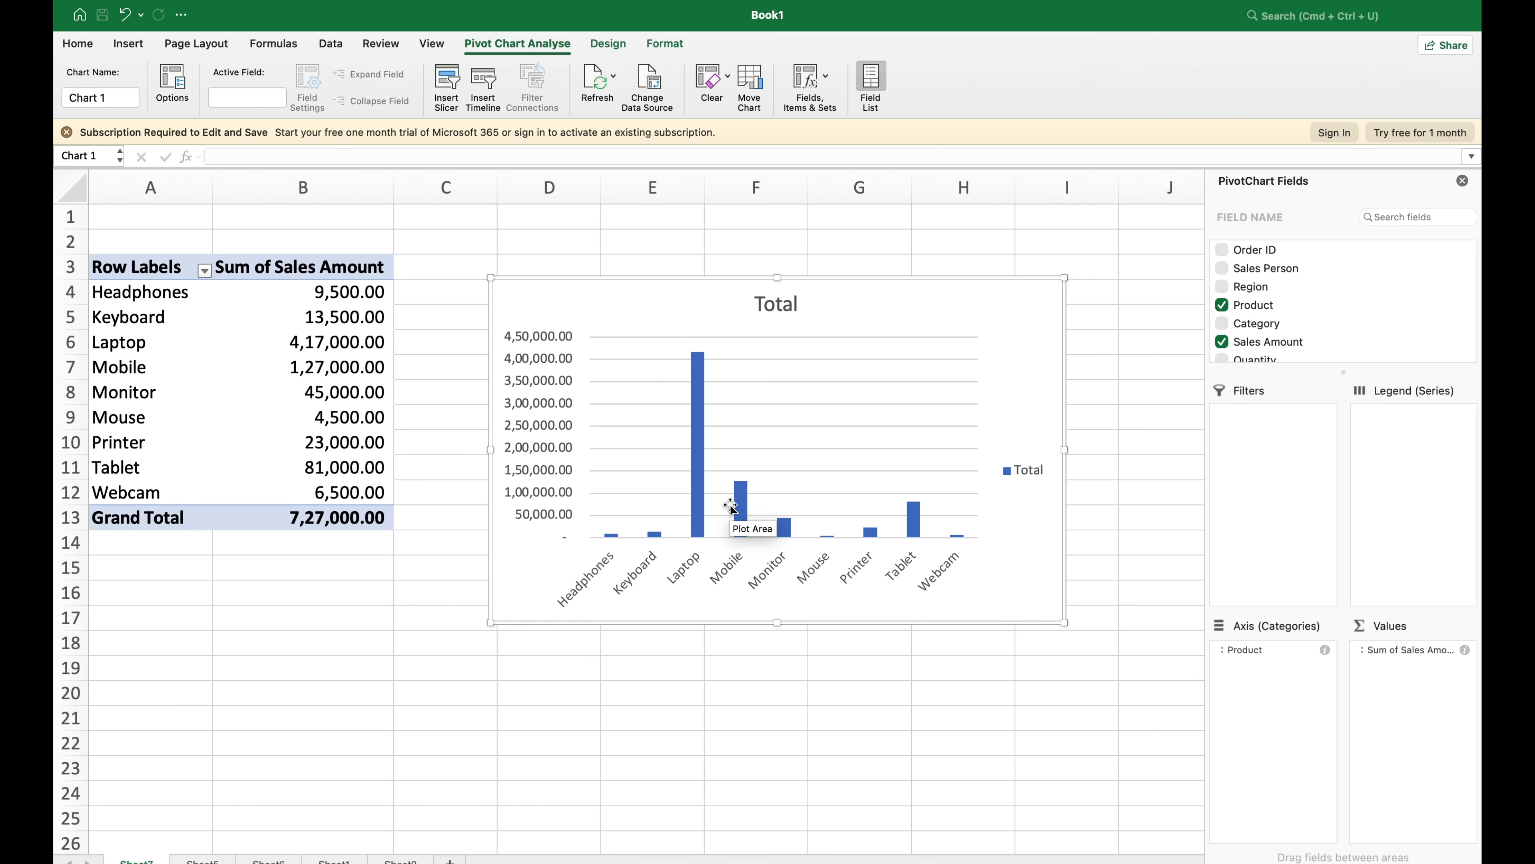
Step: Add Region to the pivot chart's axis categories and move it below Product
{"action": "left_click", "coordinate": [1222, 286]}
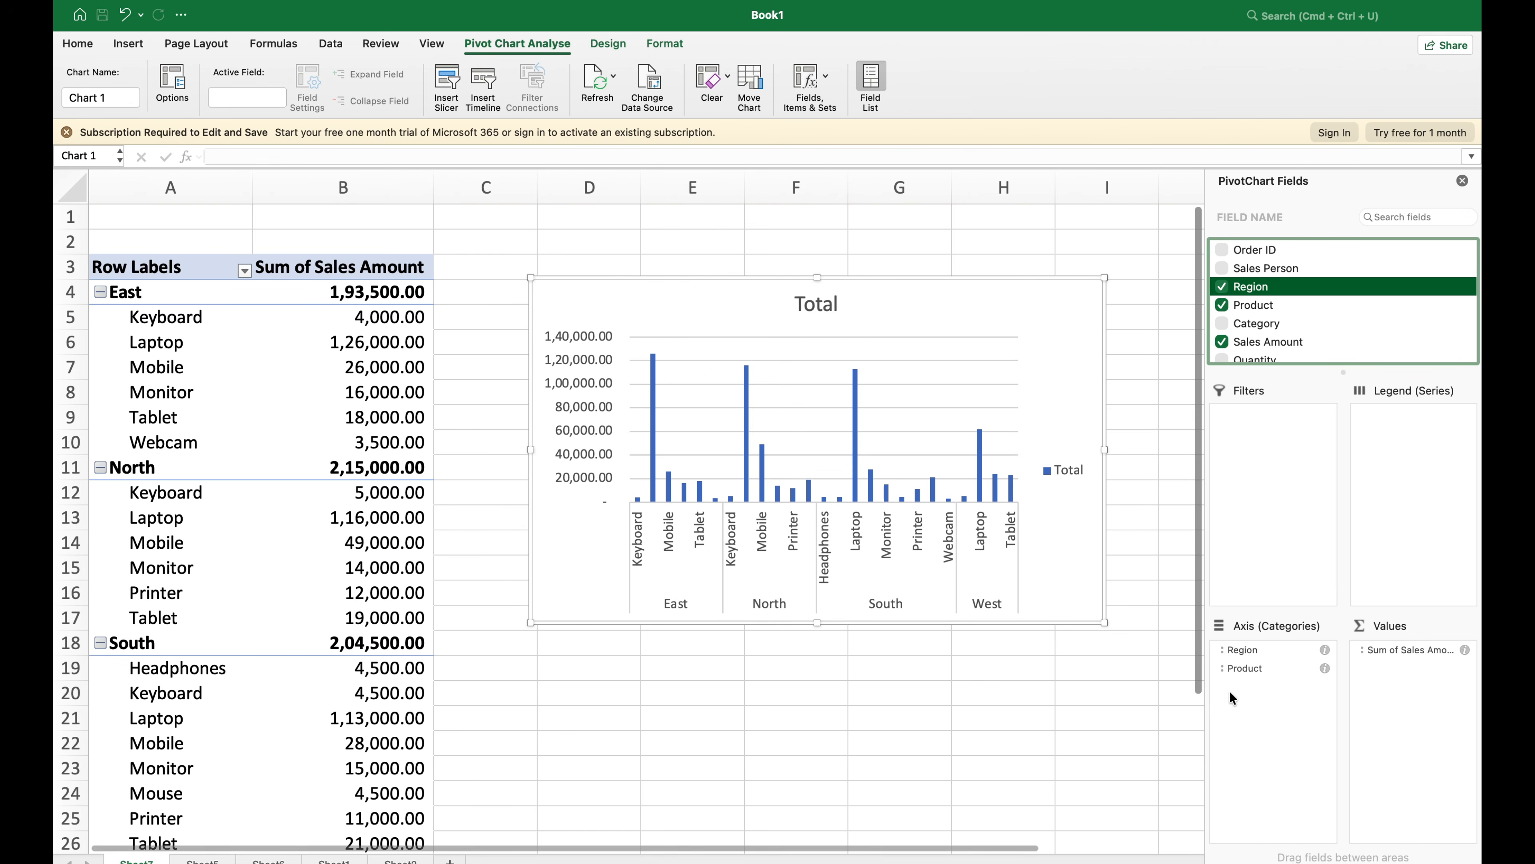
{"action": "left_click", "coordinate": [1267, 668]}
{"action": "left_click_drag", "start_coordinate": [1264, 648], "coordinate": [1254, 672]}
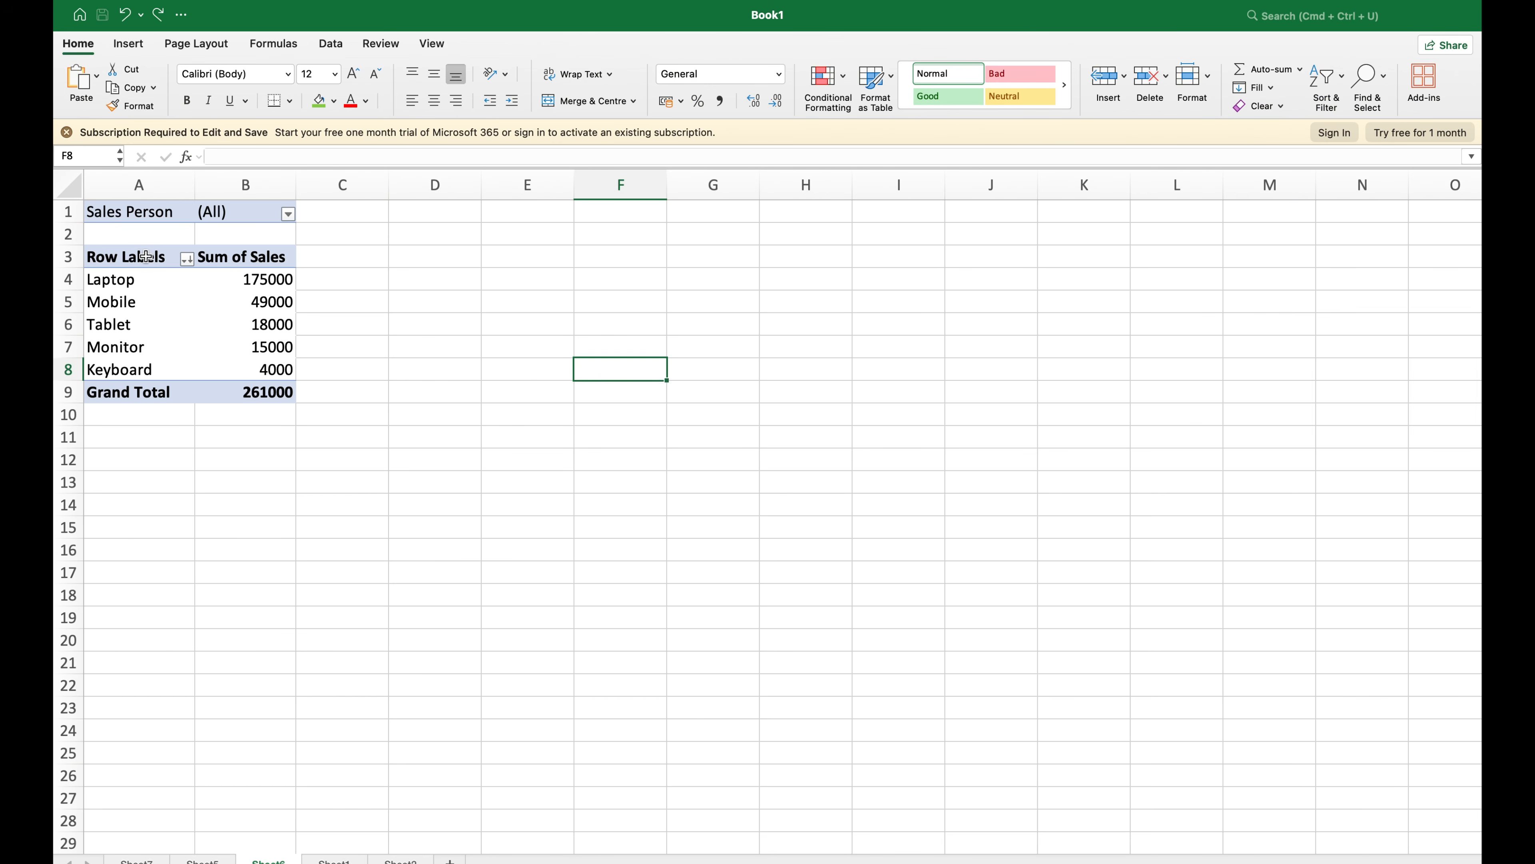
Step: Insert a 2D clustered column chart from the product sales pivot table A3:B9 that has the Sales Person filter
{"action": "left_click", "coordinate": [136, 257]}
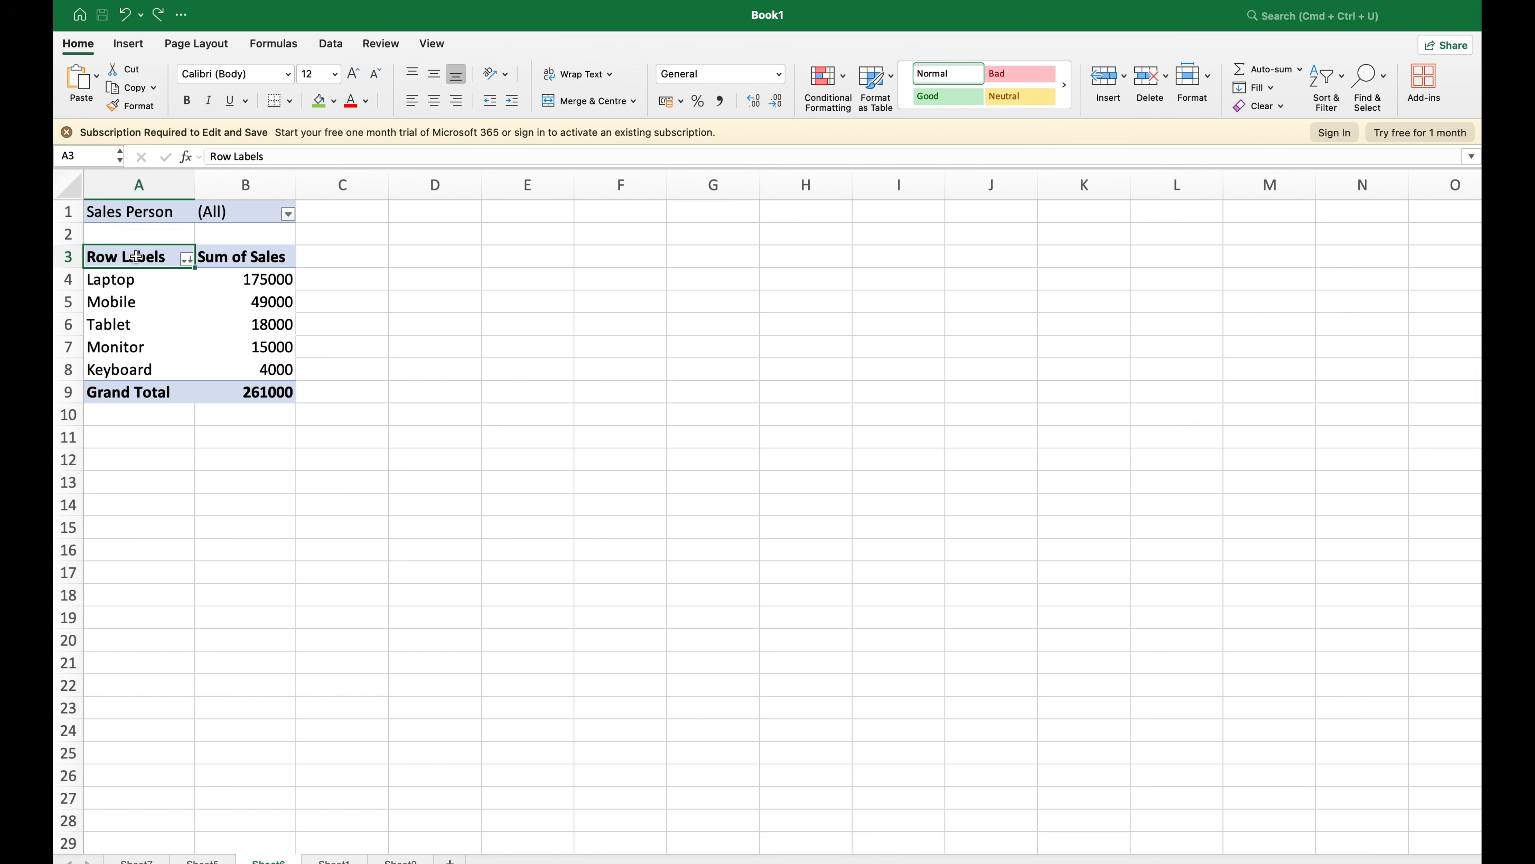
{"action": "left_click_drag", "start_coordinate": [136, 256], "coordinate": [266, 392]}
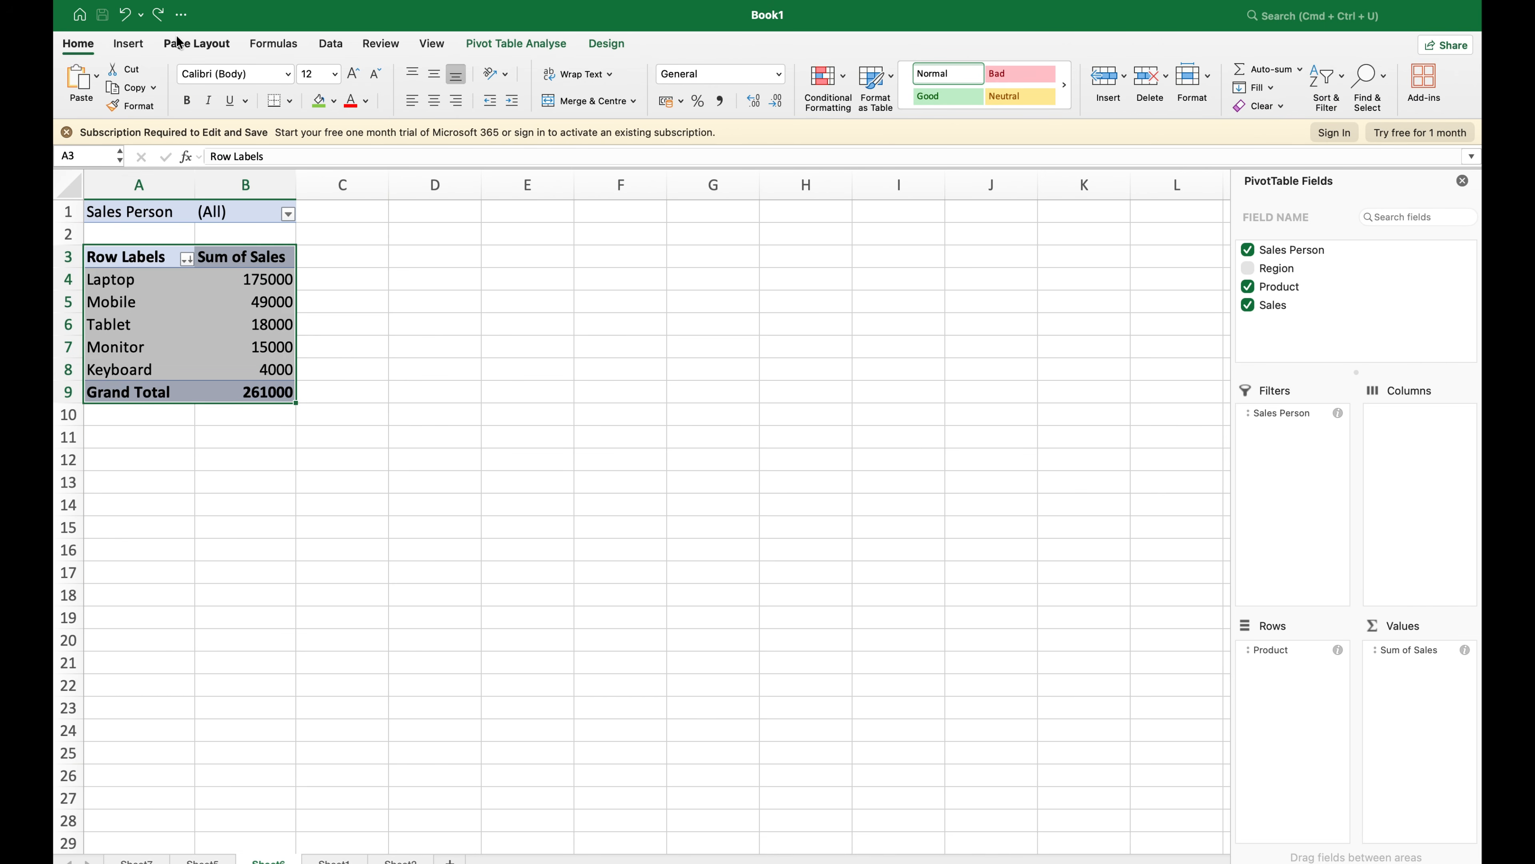
{"action": "left_click", "coordinate": [139, 48]}
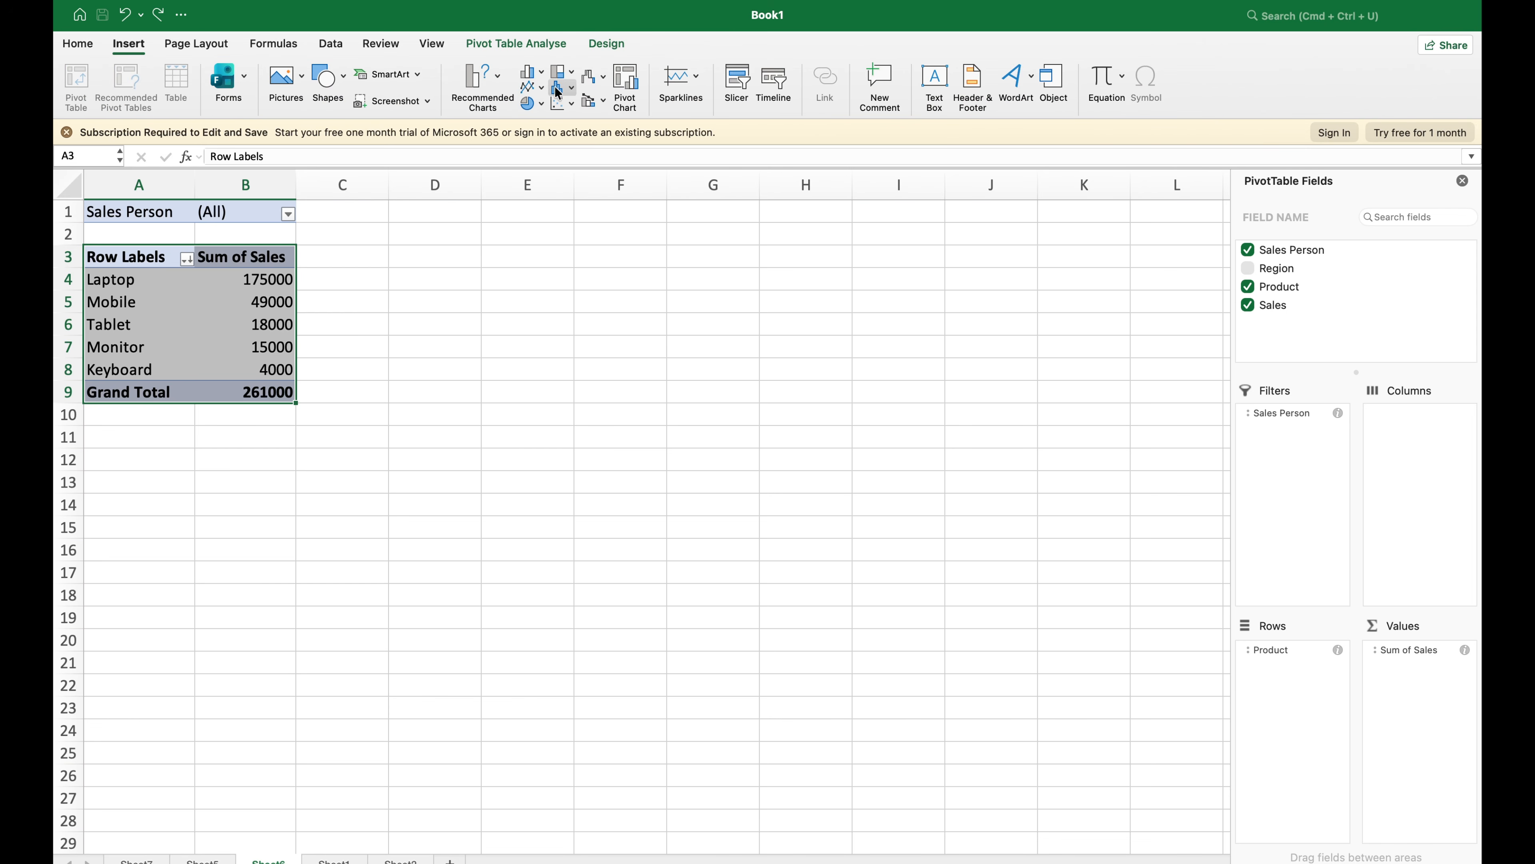
{"action": "left_click", "coordinate": [531, 81]}
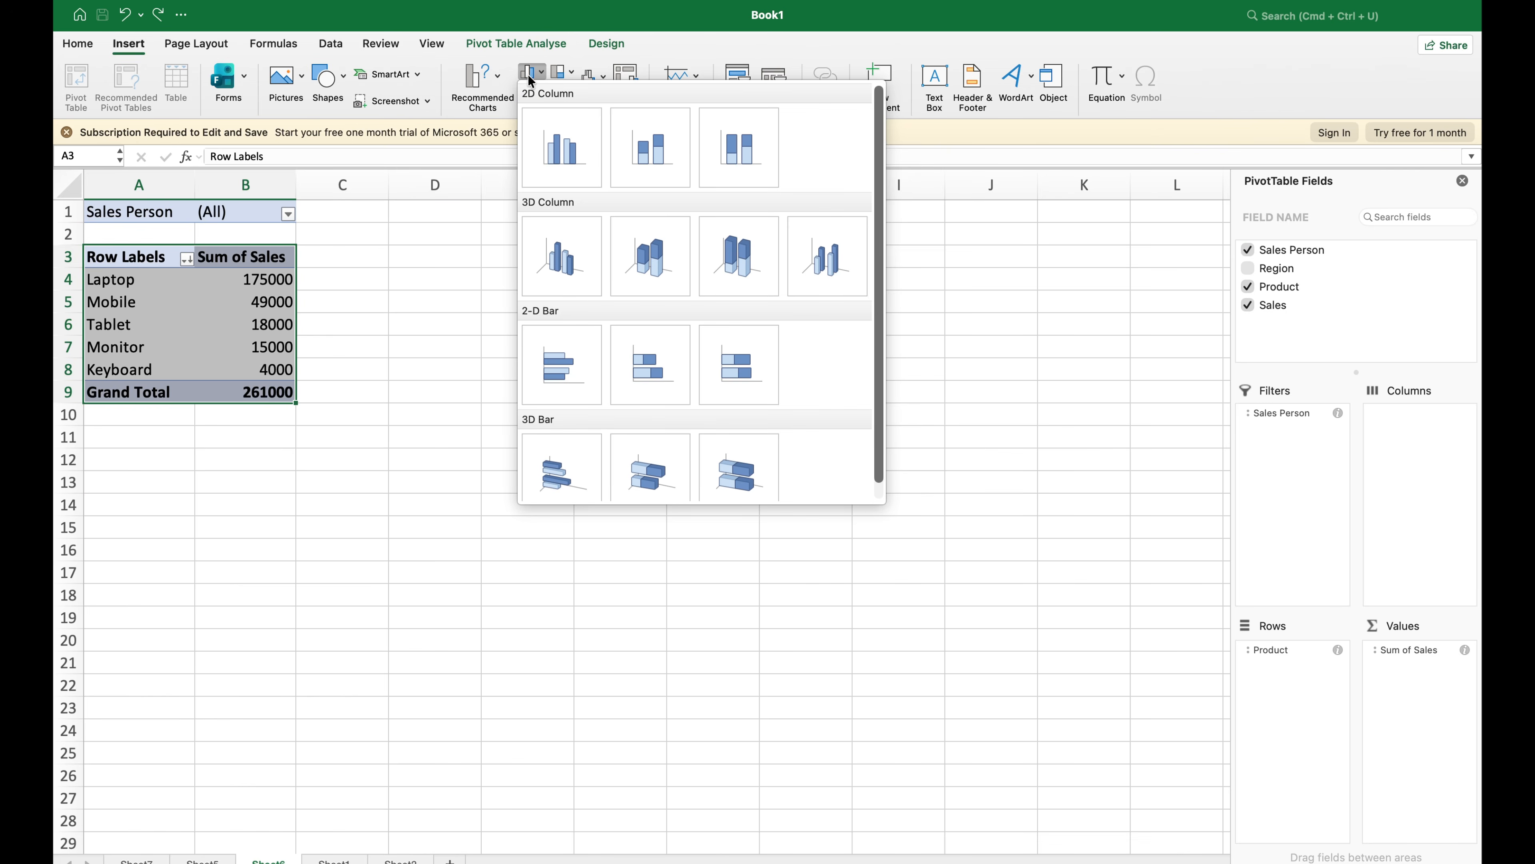
{"action": "left_click", "coordinate": [568, 144]}
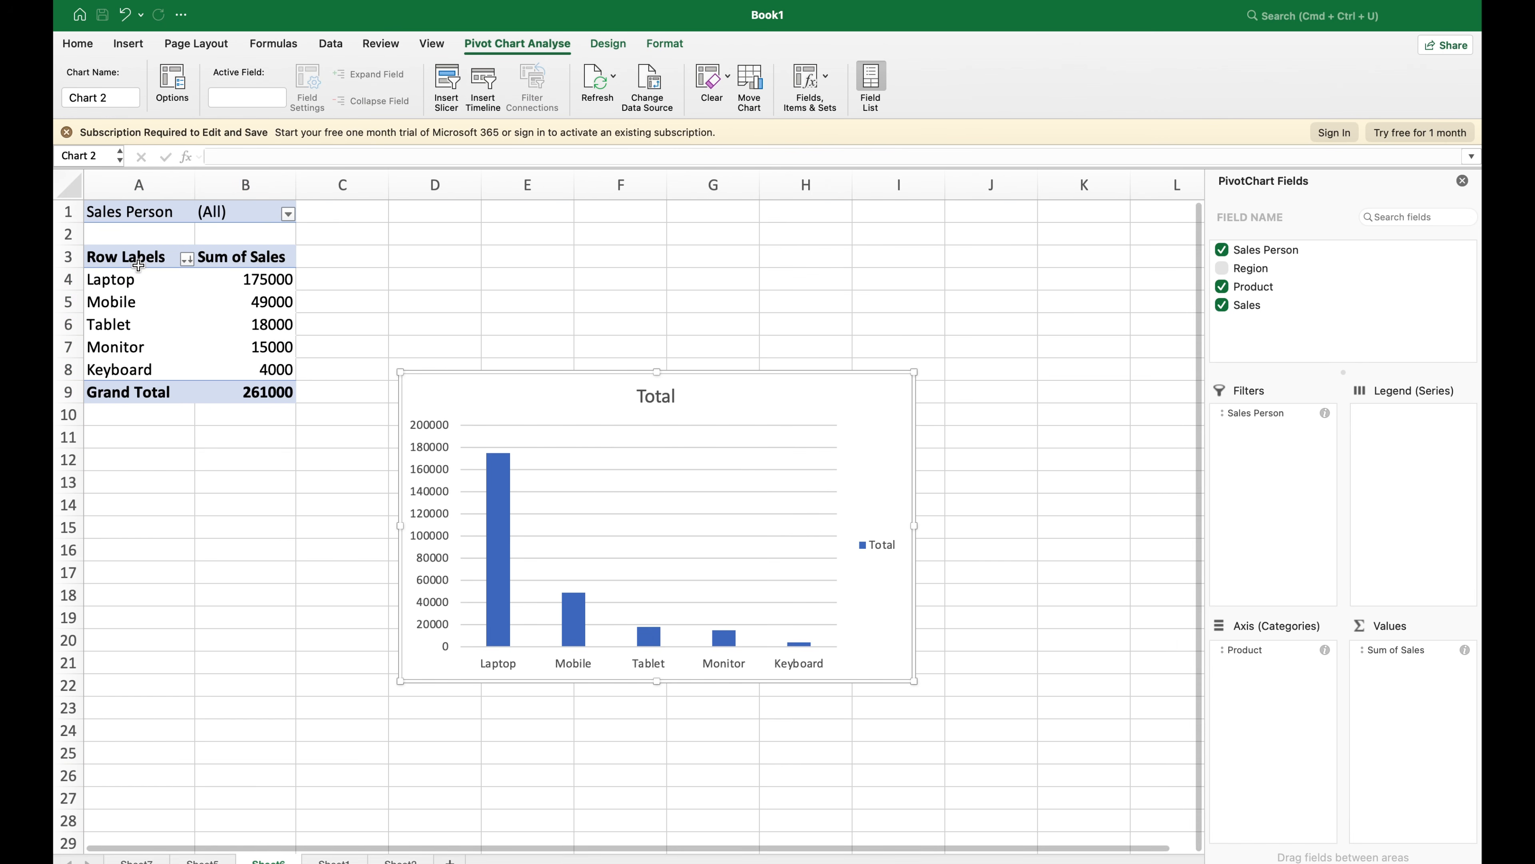
Step: Insert a 2D pie chart from the product sales pivot table A3:B9
{"action": "left_click_drag", "start_coordinate": [138, 264], "coordinate": [266, 392]}
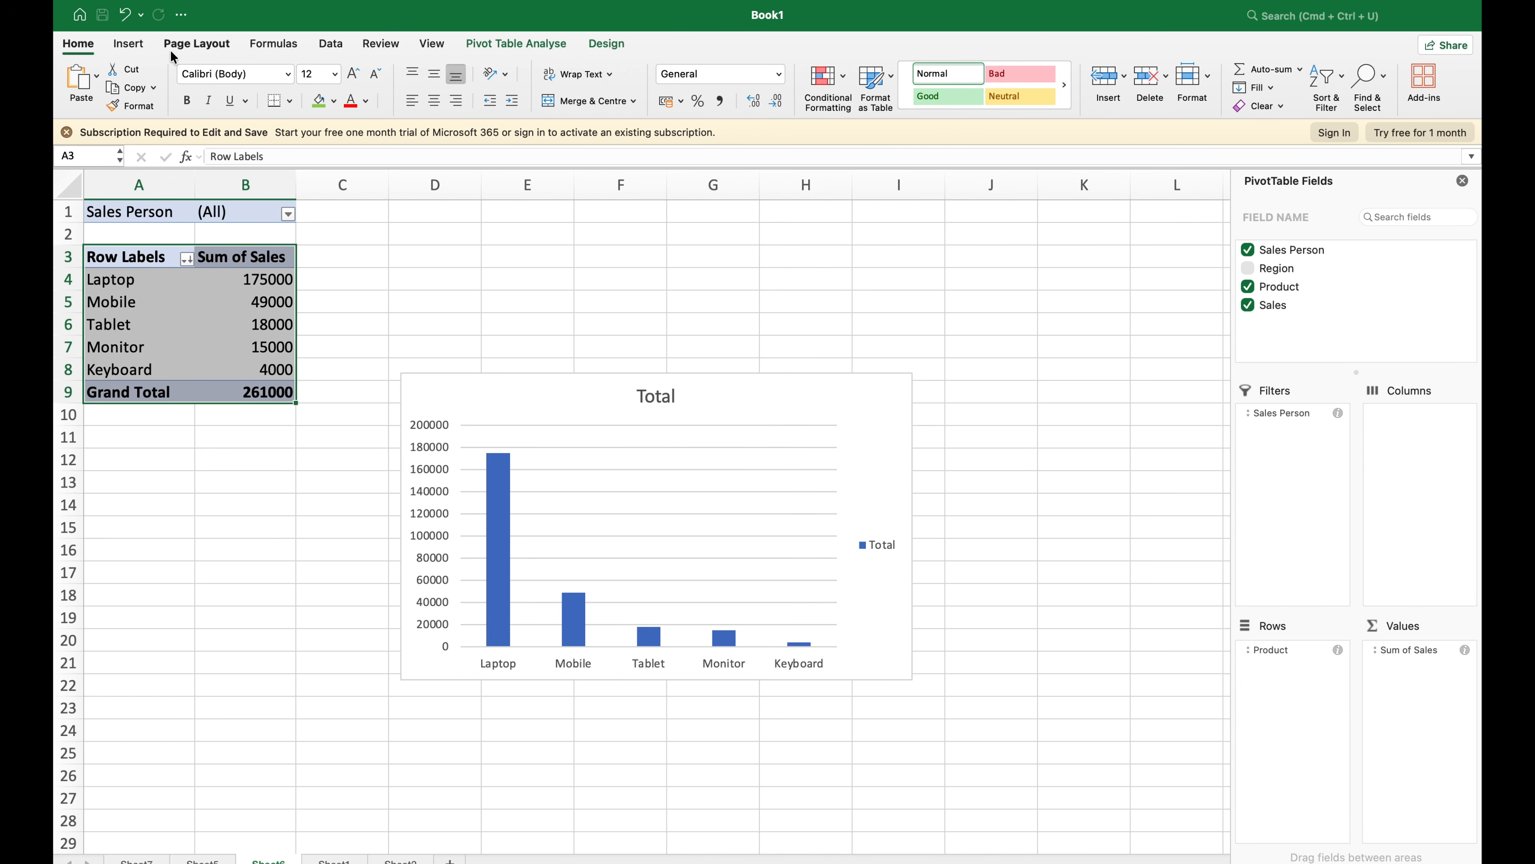
{"action": "left_click", "coordinate": [128, 44]}
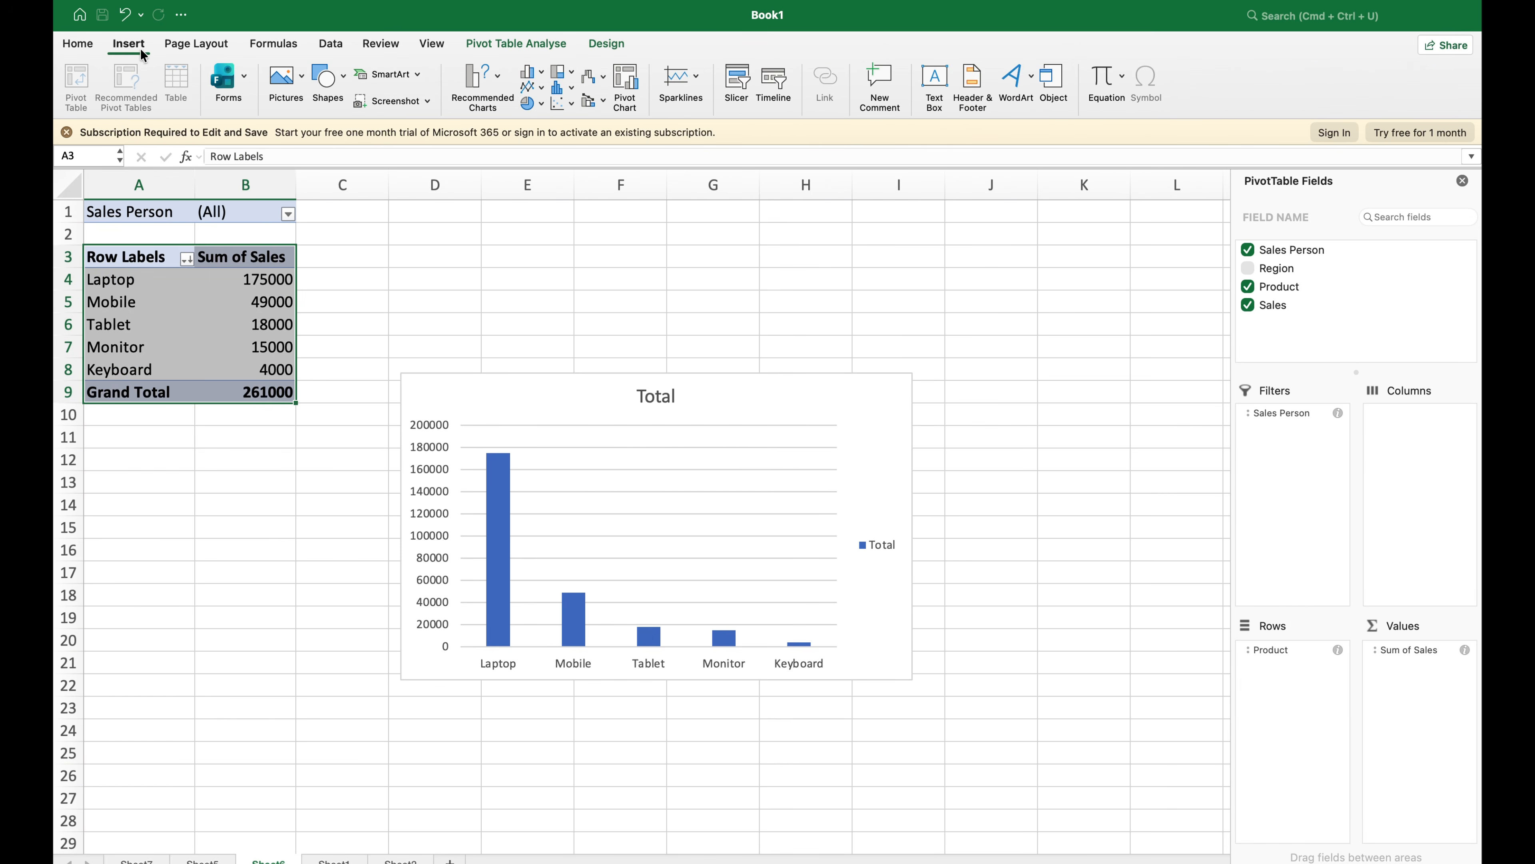
{"action": "left_click", "coordinate": [532, 104]}
{"action": "left_click", "coordinate": [558, 180]}
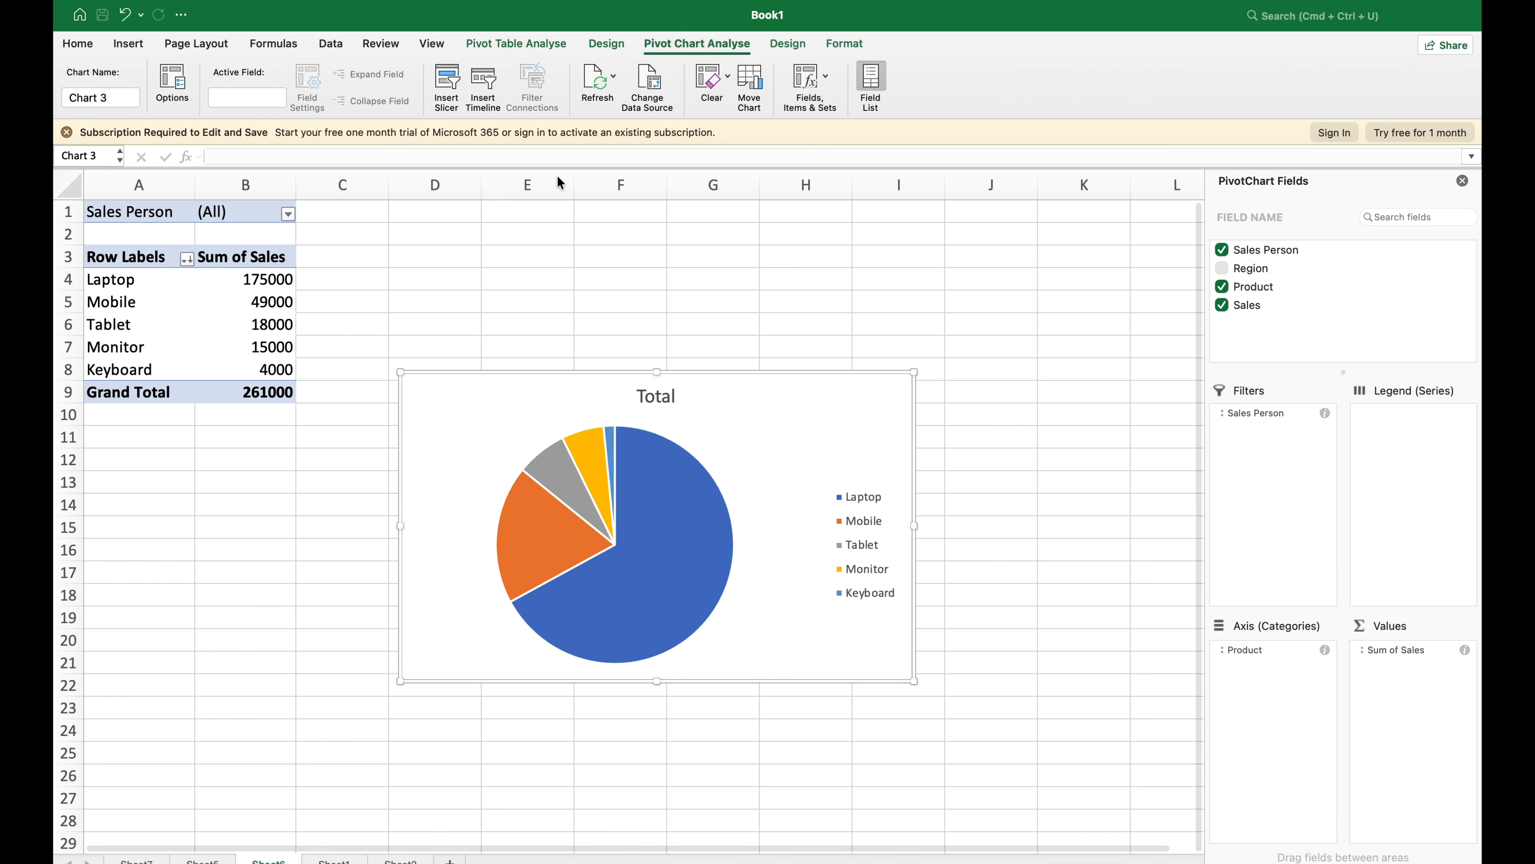
Step: Move the whole pie chart to start at about G2 and the column chart below the pivot table at about B12
{"action": "left_click_drag", "start_coordinate": [703, 538], "coordinate": [1012, 304]}
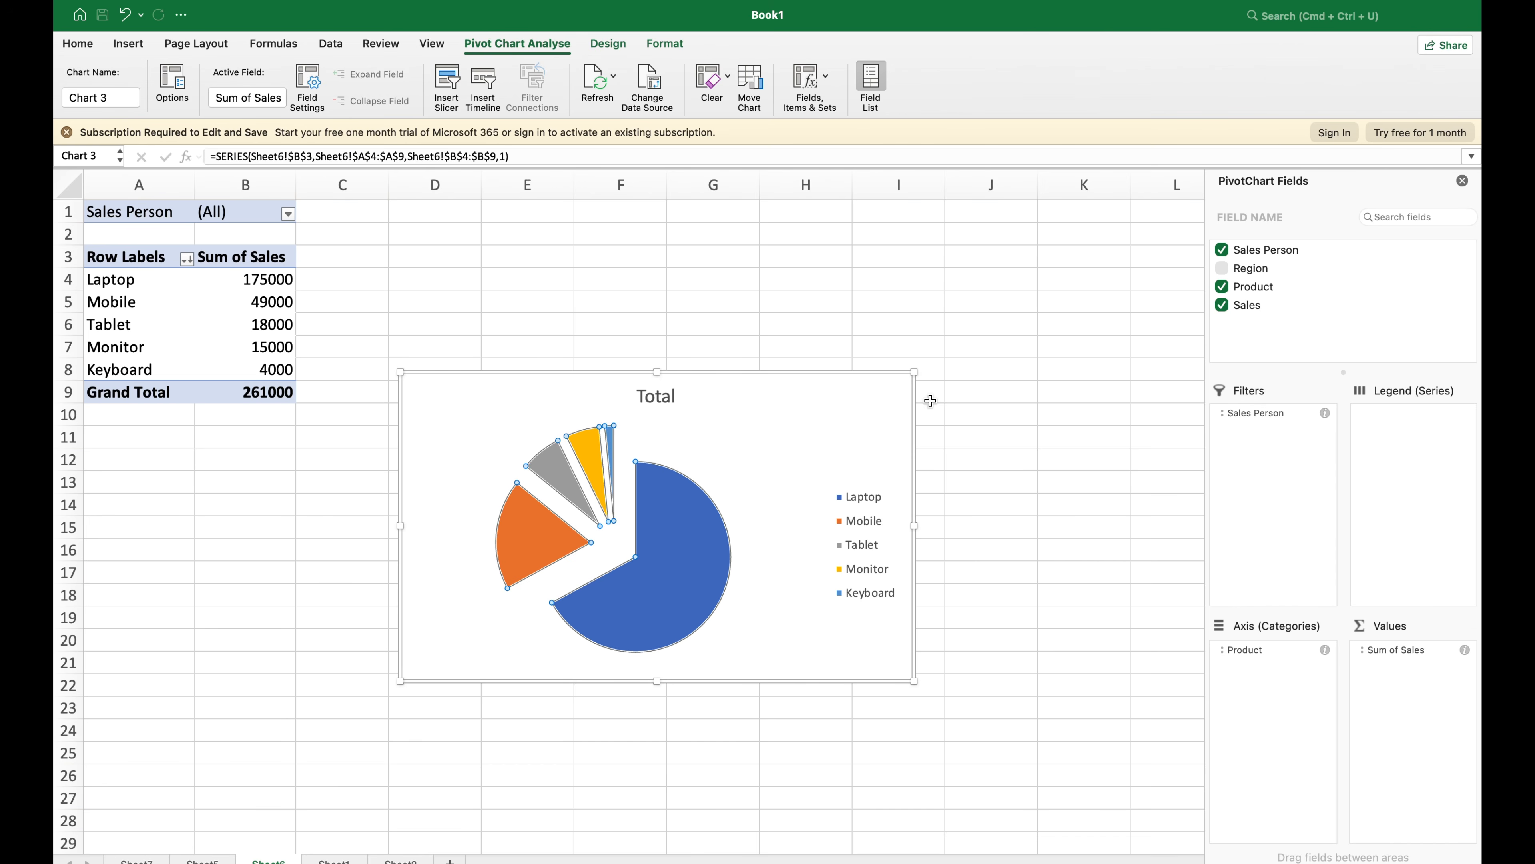
{"action": "key", "text": "super+z"}
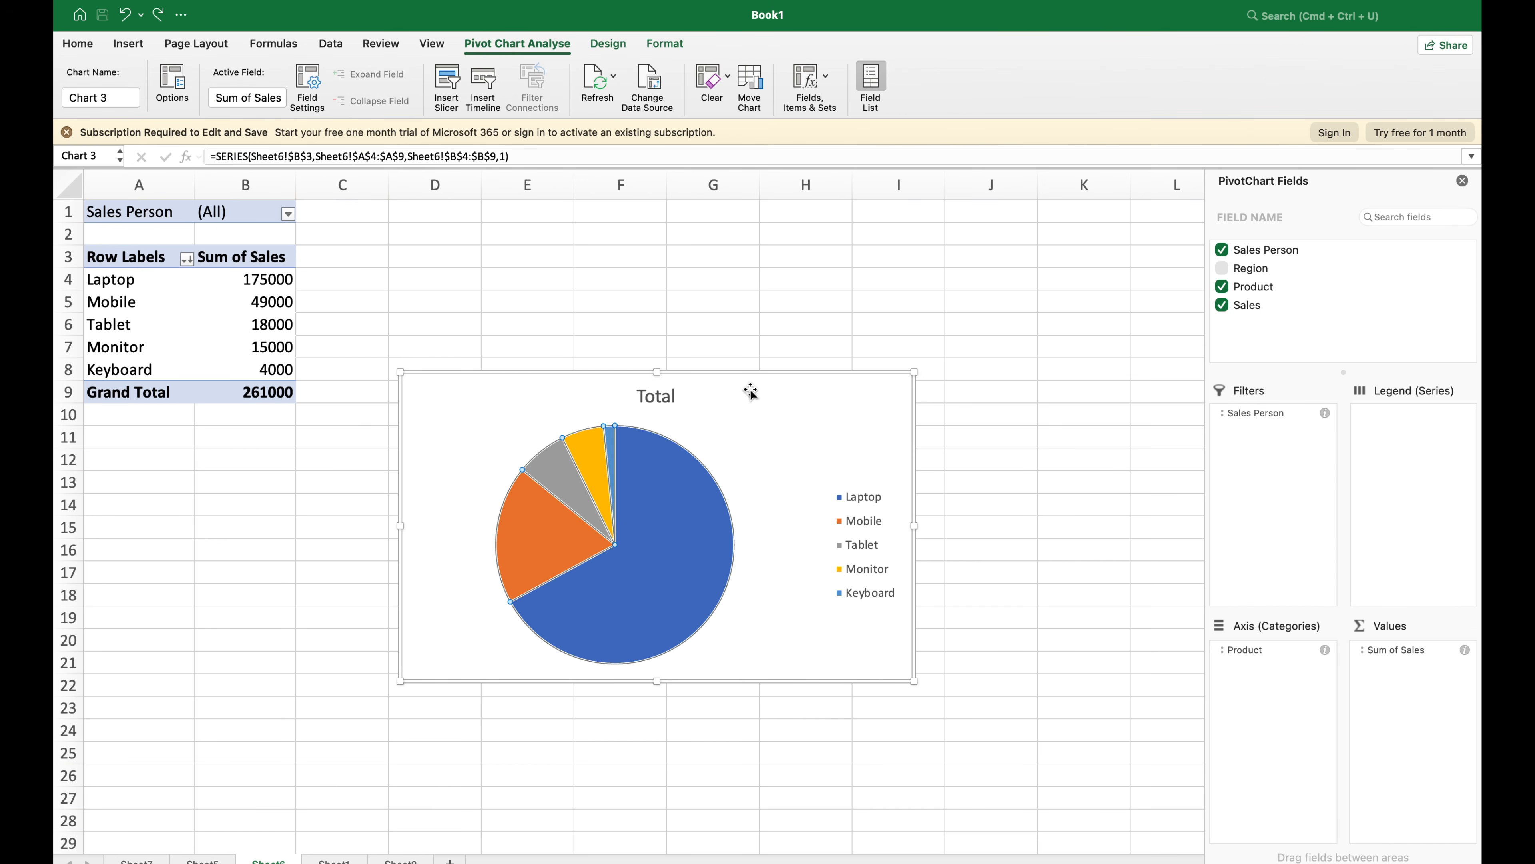
{"action": "left_click_drag", "start_coordinate": [750, 392], "coordinate": [1081, 255]}
{"action": "left_click_drag", "start_coordinate": [575, 402], "coordinate": [368, 499]}
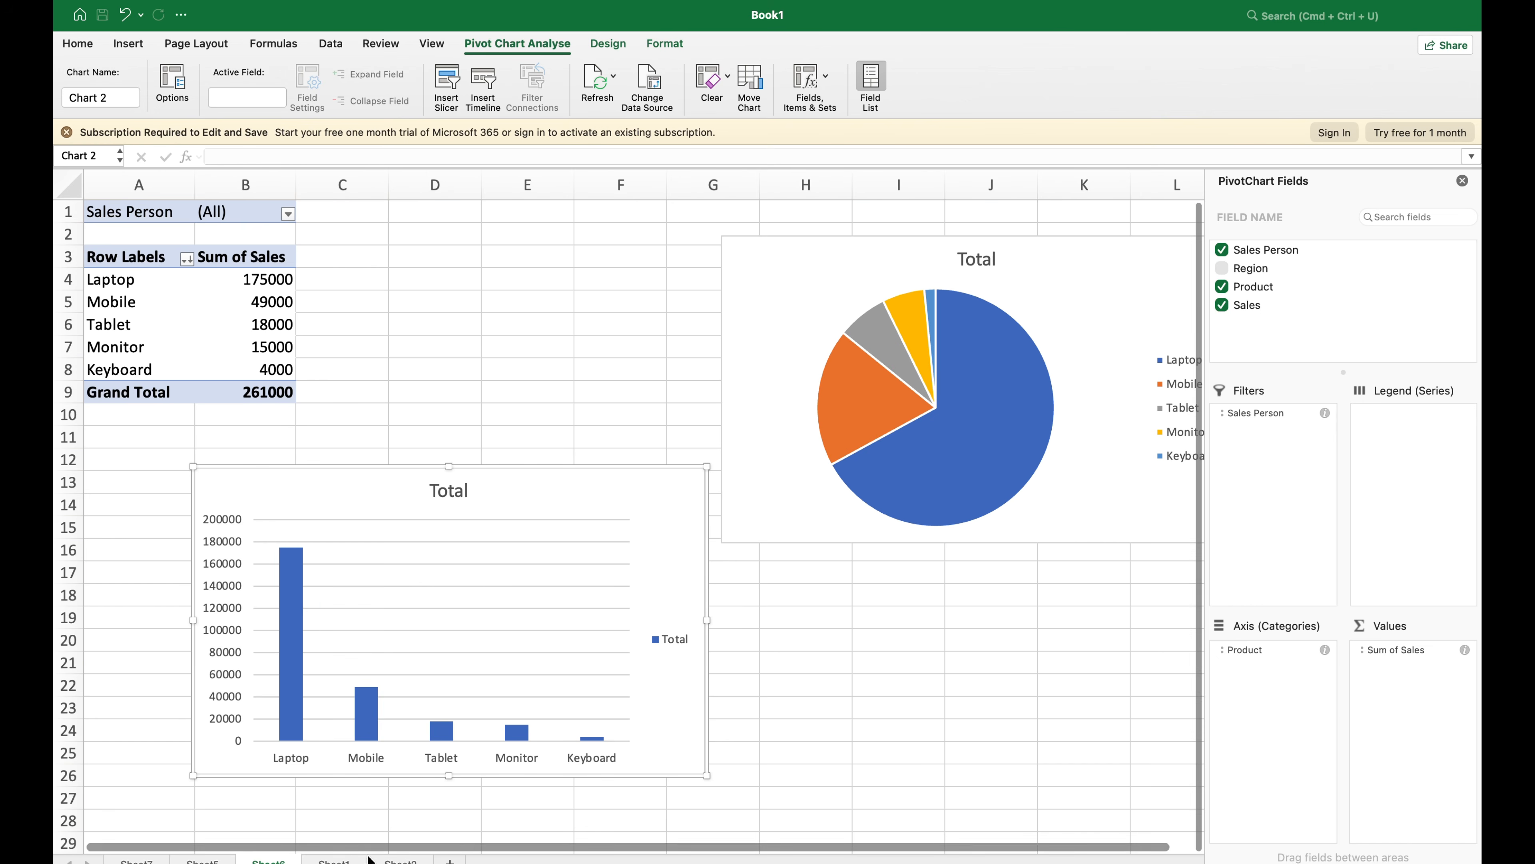
Step: Review the Module 5 topics Pivot tables, Sorting, Filtering and Chart in G11:G14 of the module overview sheet
{"action": "left_click", "coordinate": [400, 860]}
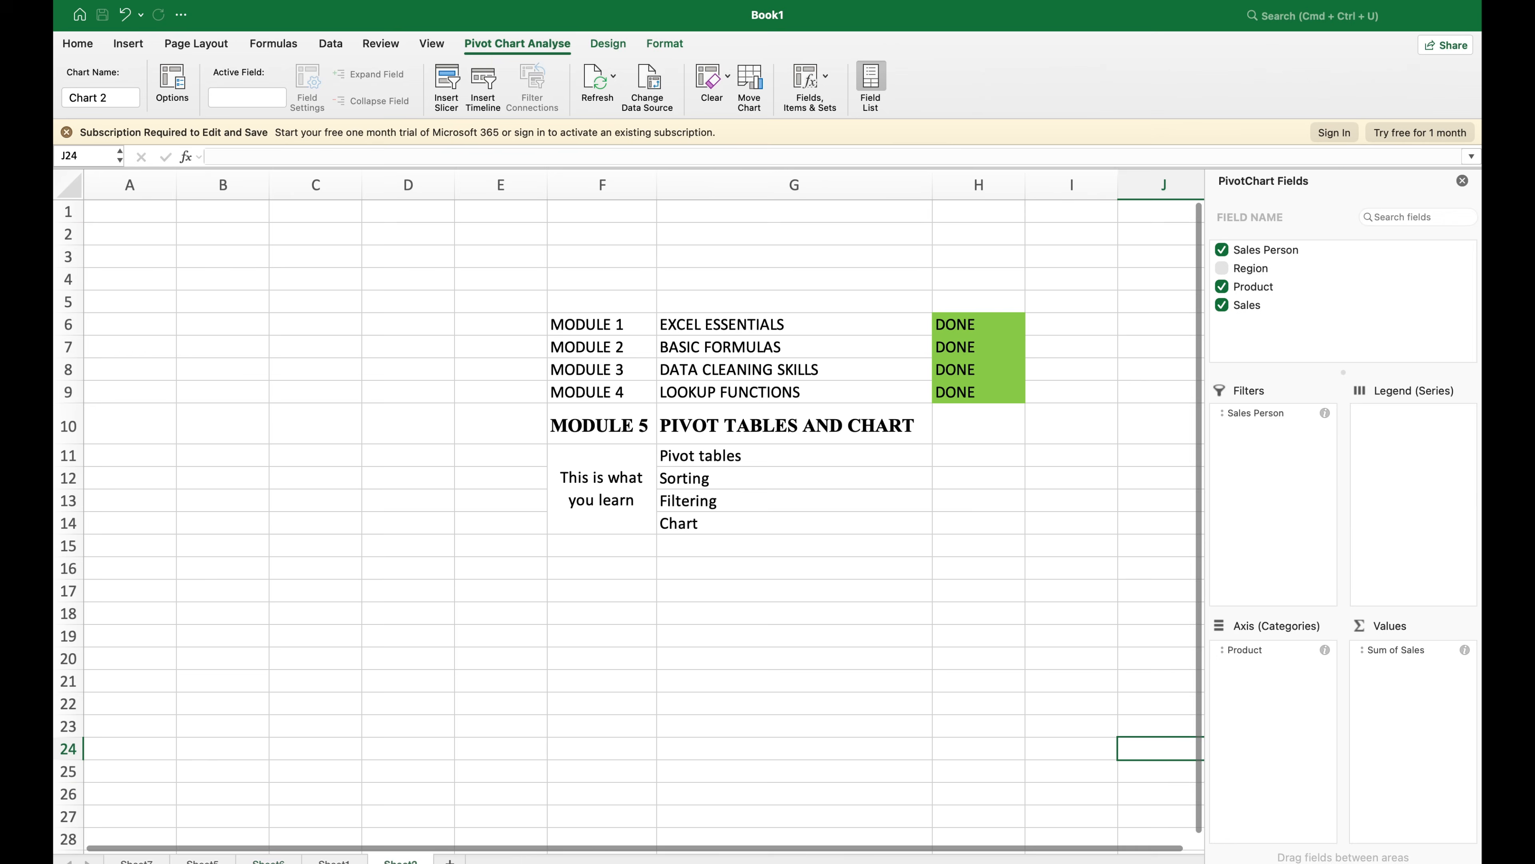
{"action": "left_click", "coordinate": [751, 463]}
{"action": "left_click", "coordinate": [735, 479]}
{"action": "left_click", "coordinate": [744, 501]}
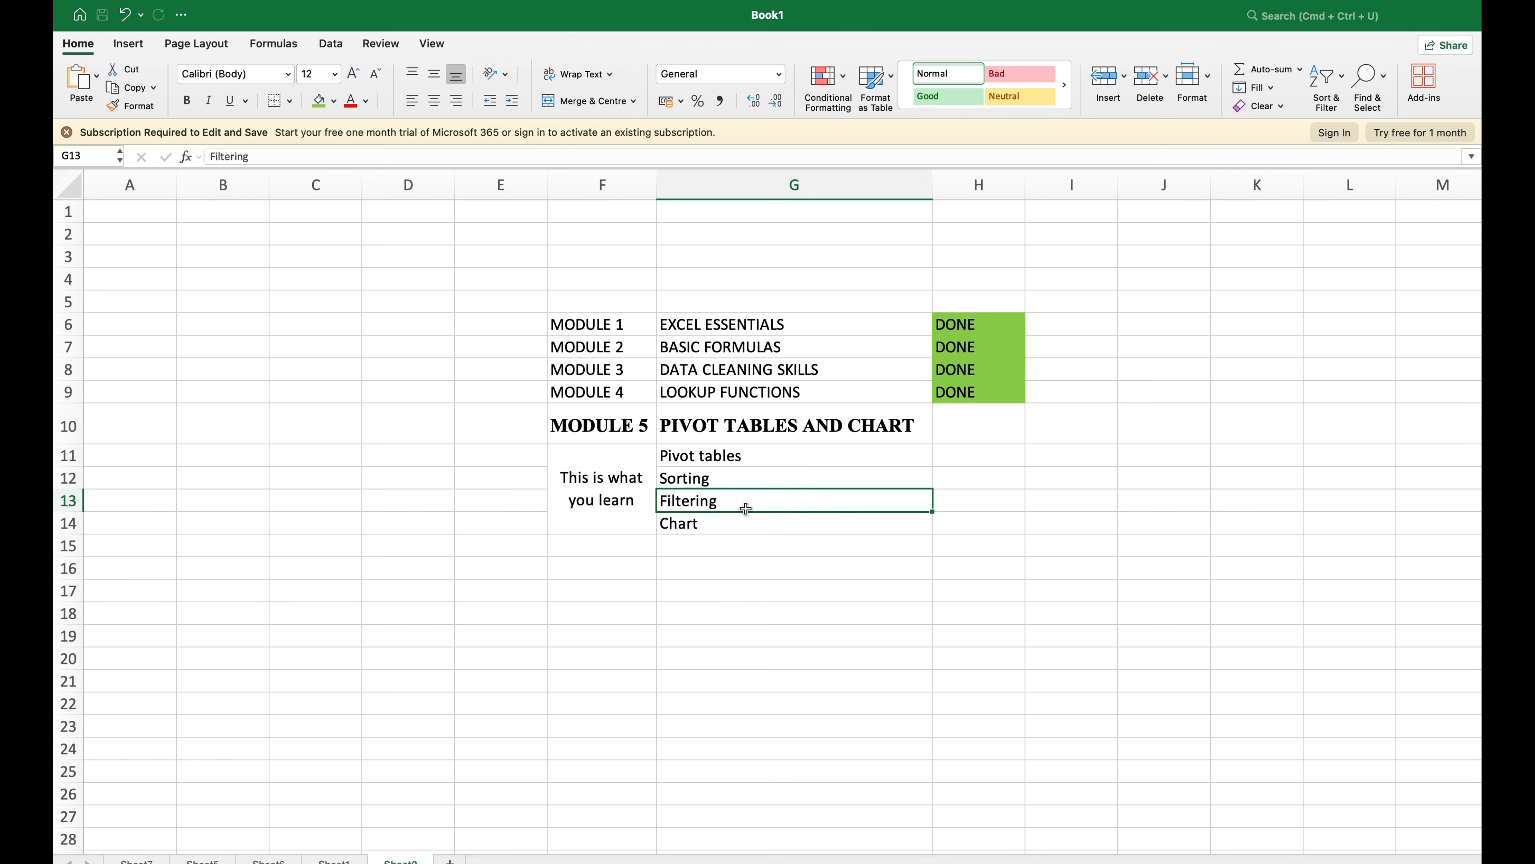
{"action": "left_click", "coordinate": [752, 524]}
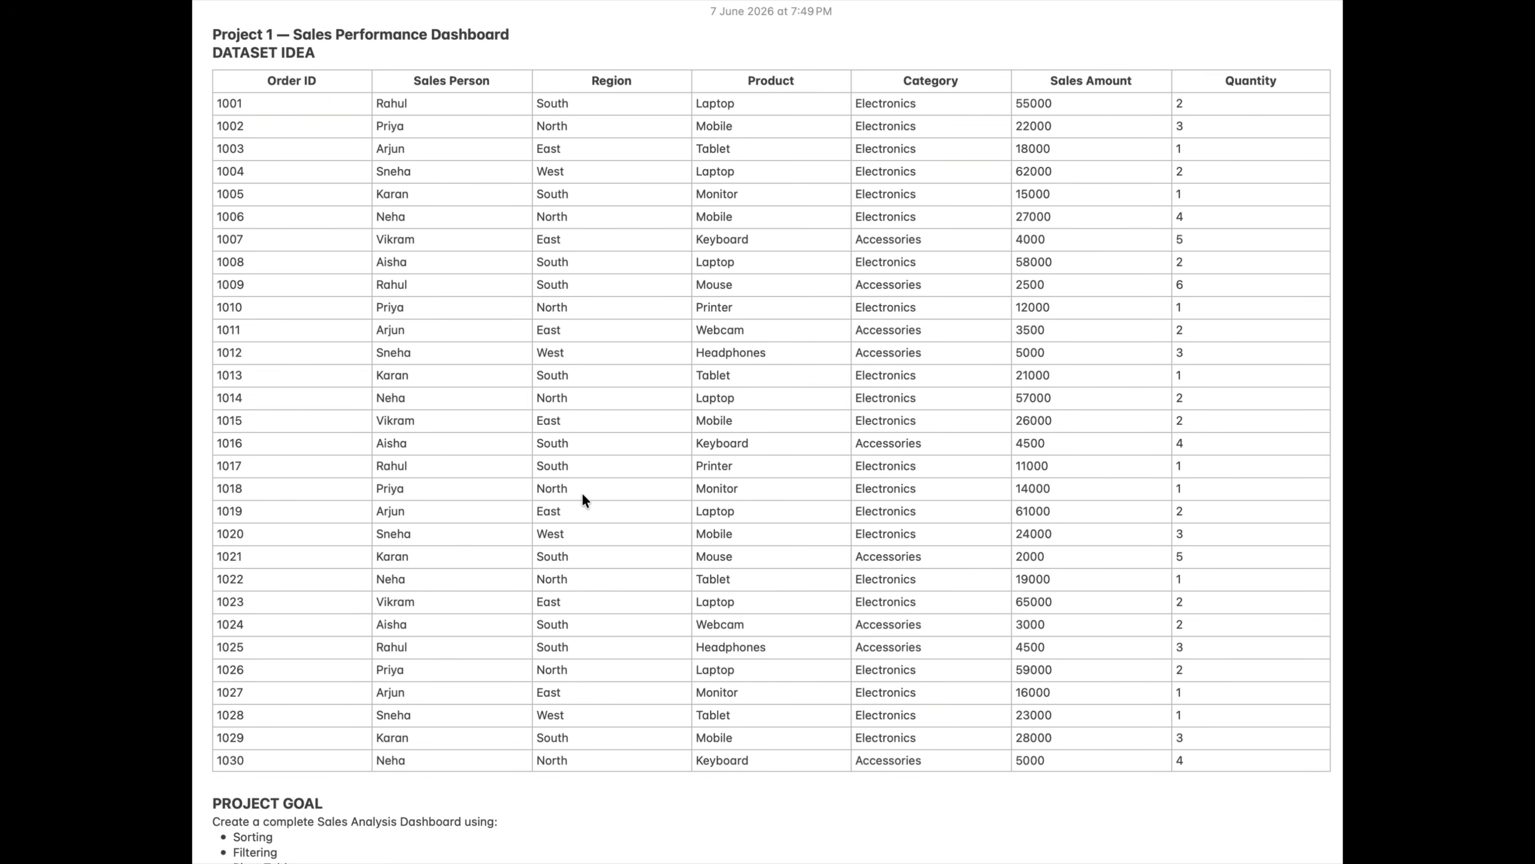
Step: Read the Project 1 Sales Performance Dashboard brief, from its dataset and project goal through Tasks 1 to 5
{"action": "scroll", "coordinate": [581, 492], "scroll_direction": "down", "scroll_amount": 10}
{"action": "scroll", "coordinate": [582, 500], "scroll_direction": "down", "scroll_amount": 3}
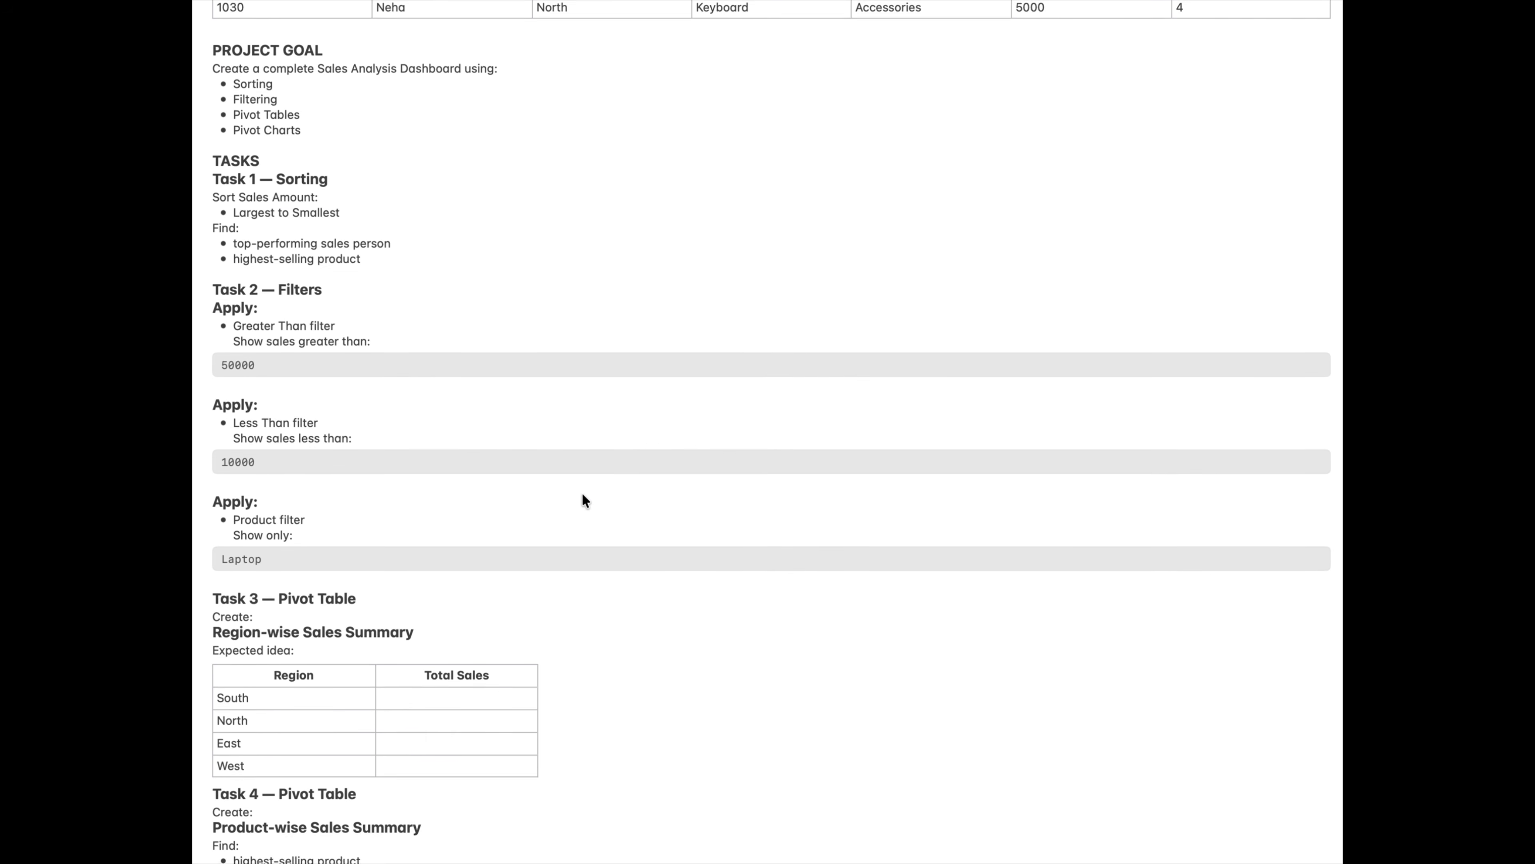
{"action": "scroll", "coordinate": [582, 499], "scroll_direction": "down", "scroll_amount": 2}
{"action": "scroll", "coordinate": [582, 494], "scroll_direction": "down", "scroll_amount": 2}
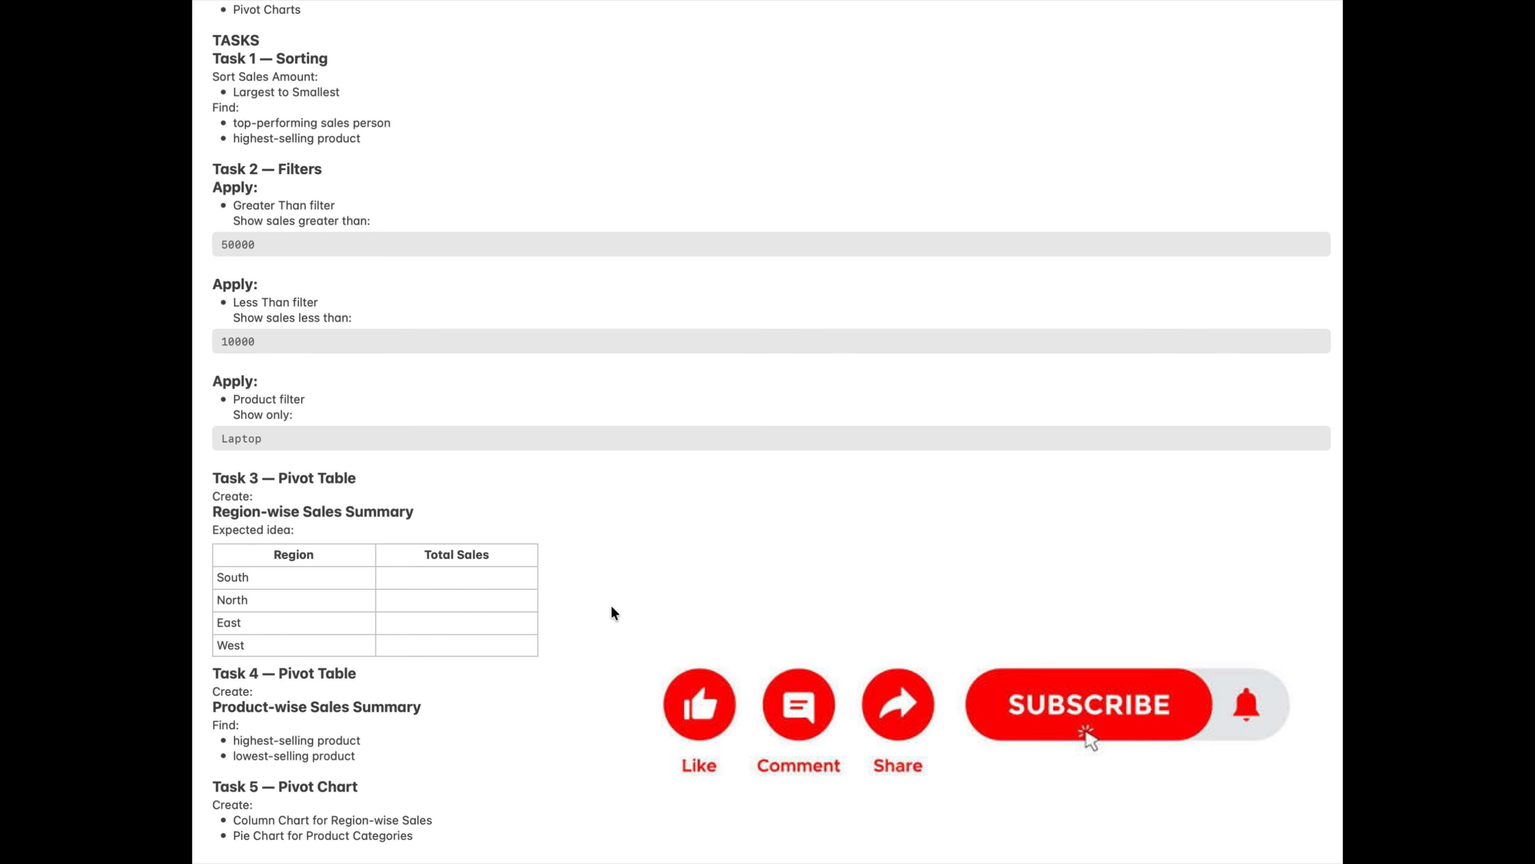
Step: Read the Project 2 Employee Salary Analysis Report brief, covering its dataset, project goal and Tasks 1 to 5
{"action": "scroll", "coordinate": [611, 606], "scroll_direction": "down", "scroll_amount": 15}
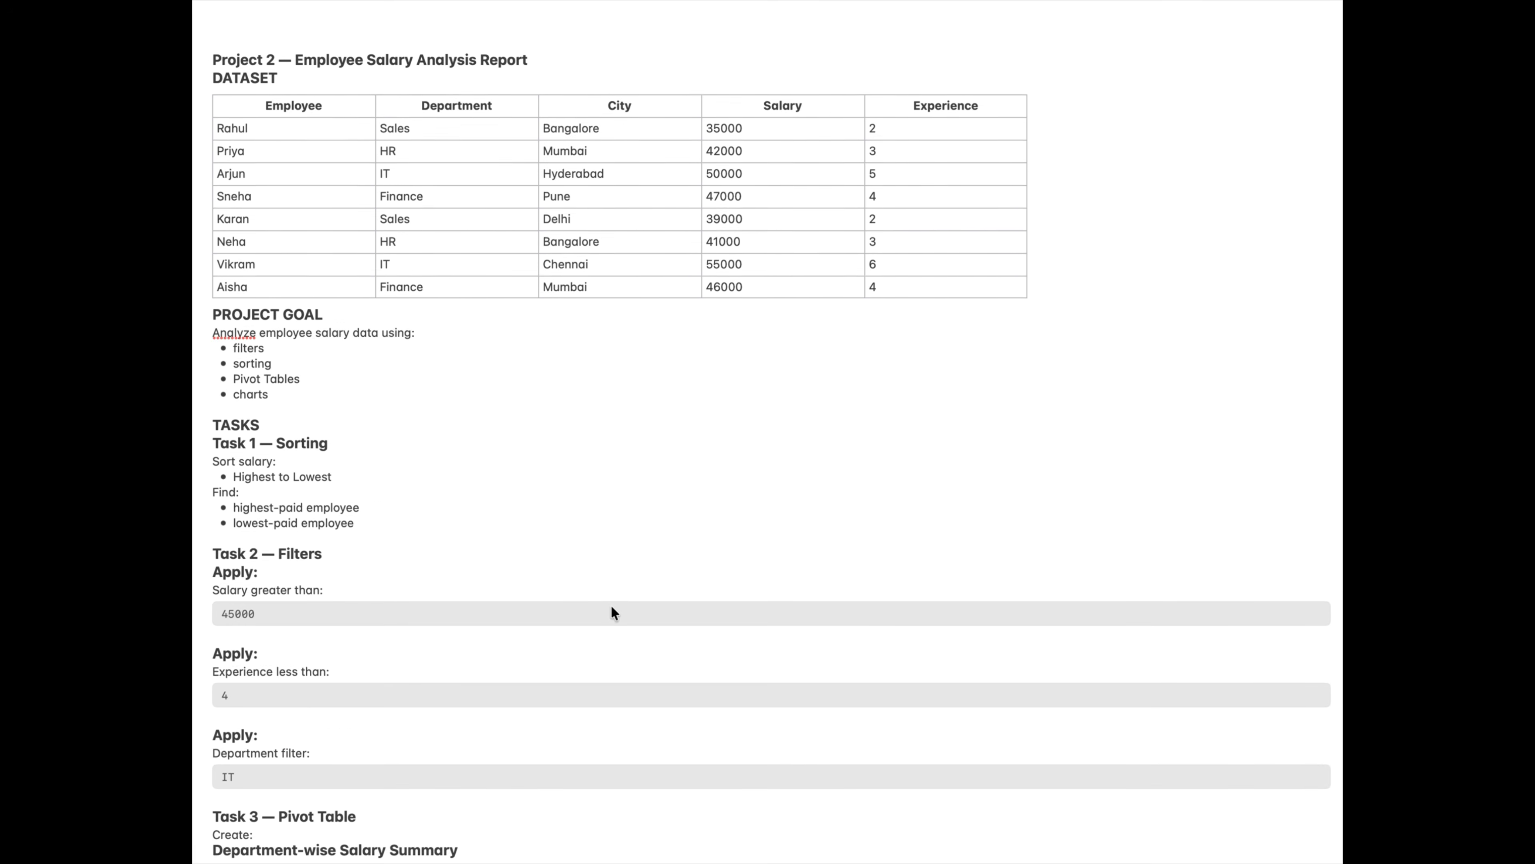
{"action": "scroll", "coordinate": [610, 606], "scroll_direction": "down", "scroll_amount": 1}
{"action": "scroll", "coordinate": [611, 606], "scroll_direction": "up", "scroll_amount": 1}
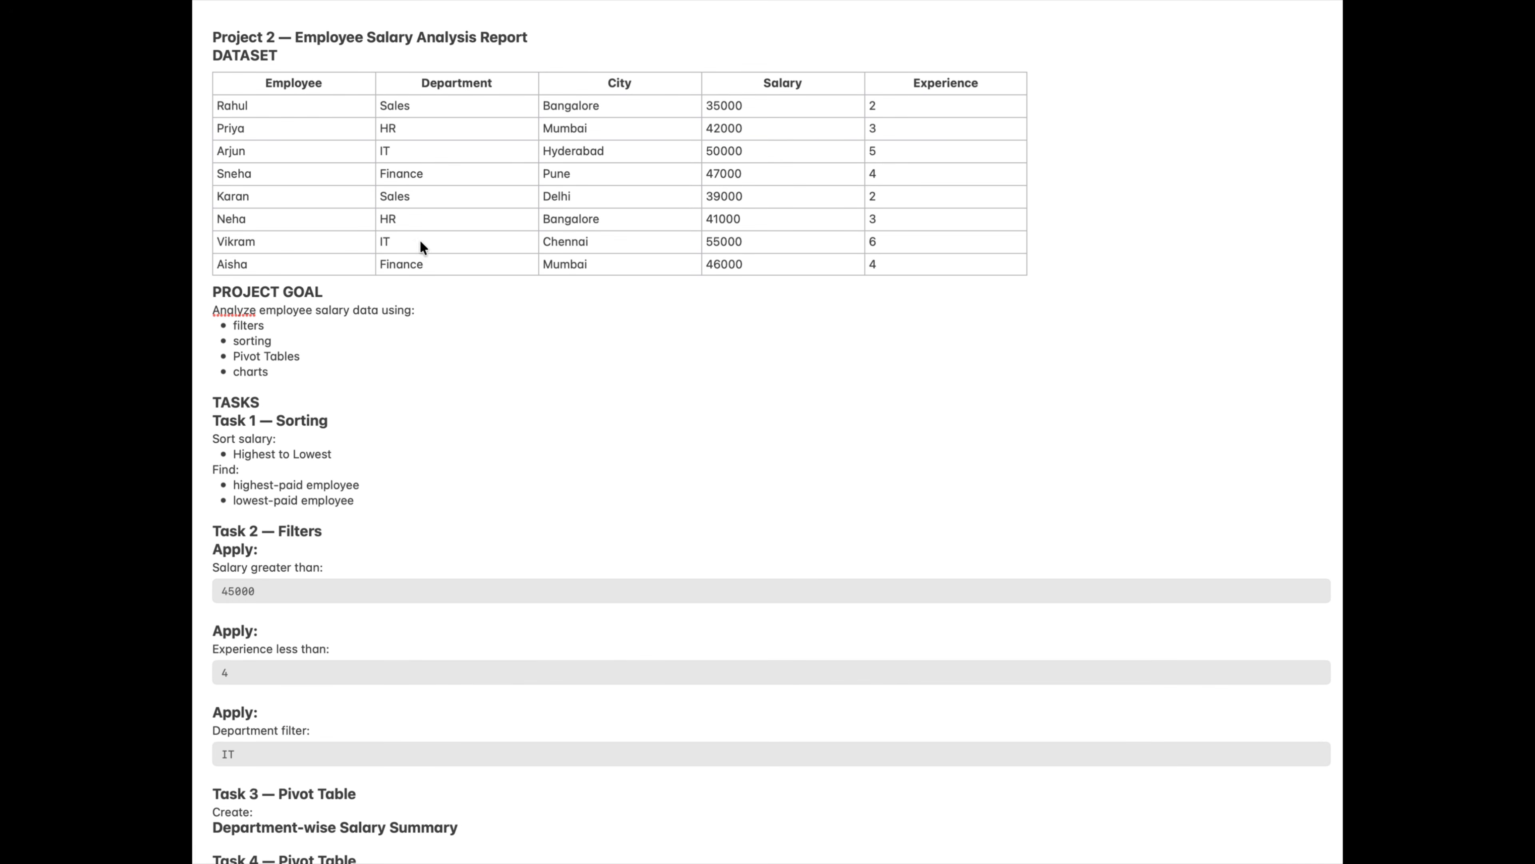
{"action": "scroll", "coordinate": [492, 437], "scroll_direction": "down", "scroll_amount": 3}
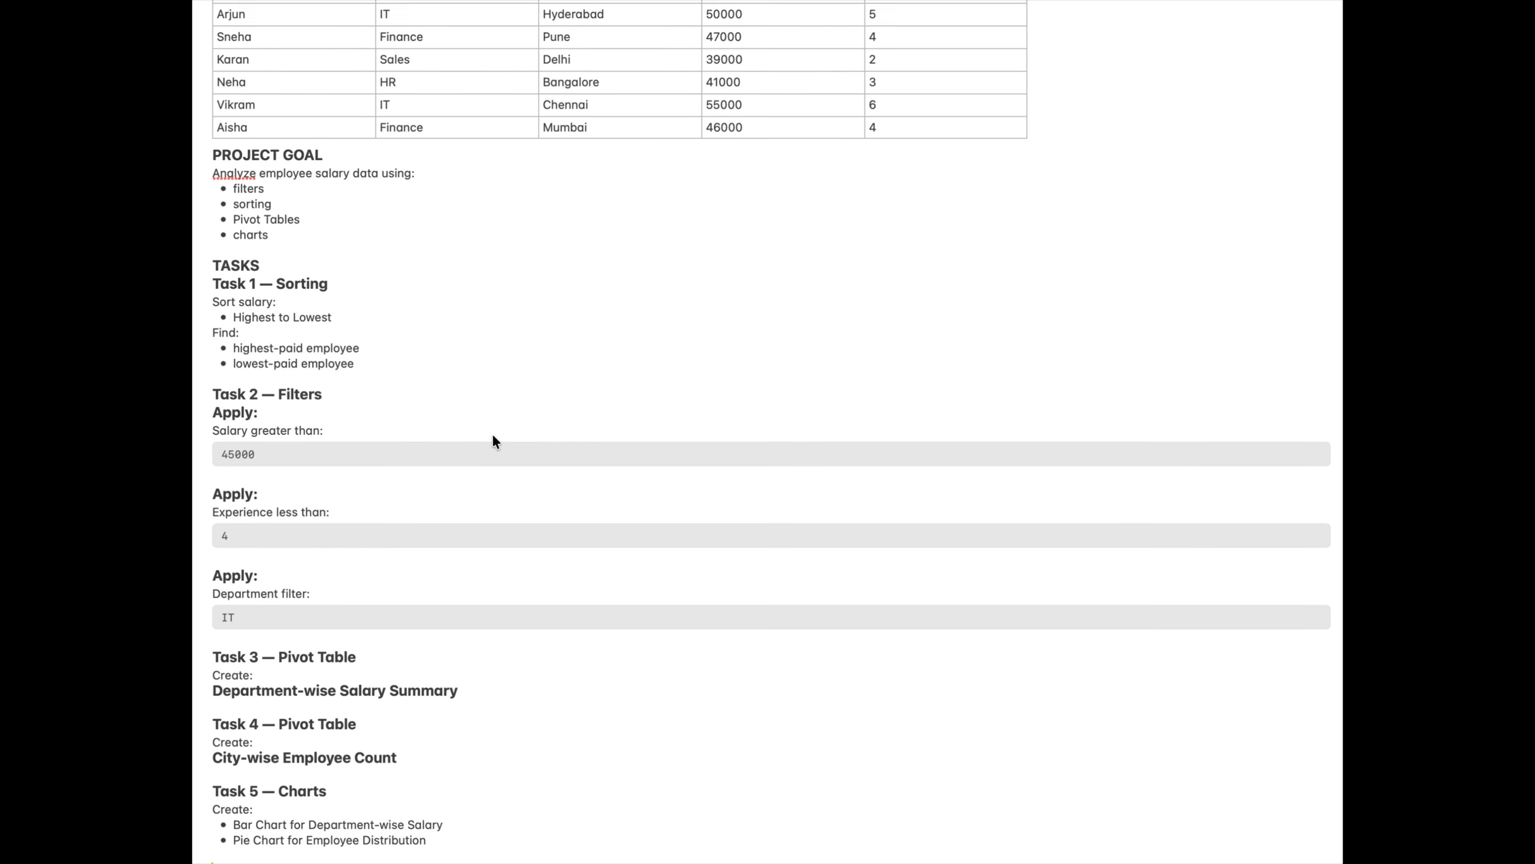